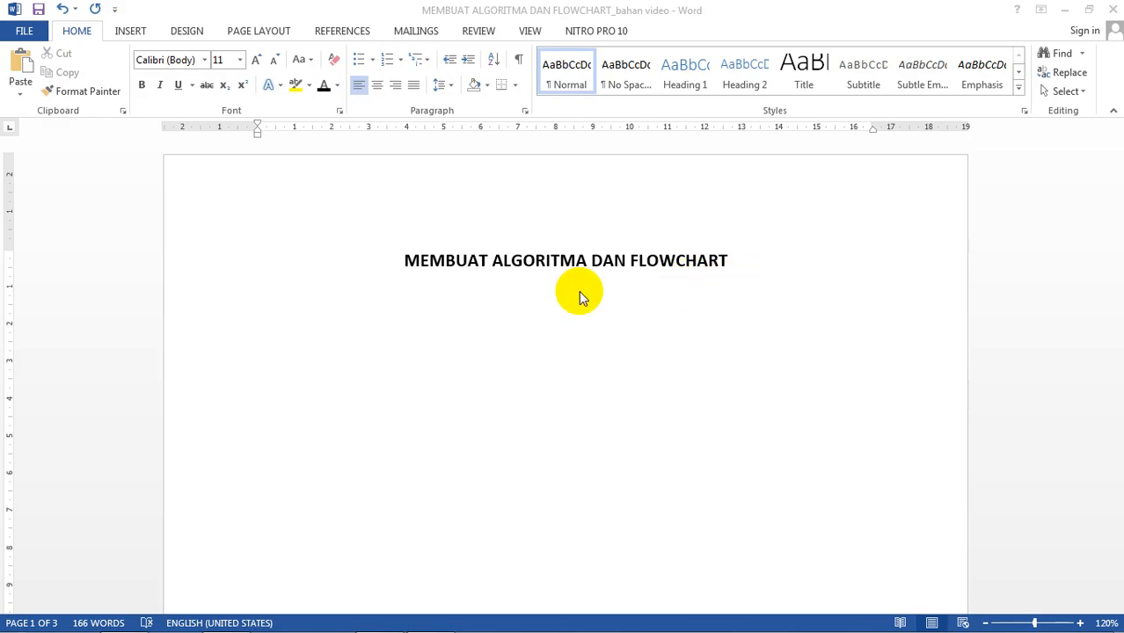
Step: Add the heading 'ALGORITMA CARA MENGIRIM PESAN VIA WA' below the title, then begin '1. BUKA APLIKASI'
{"action": "left_click", "coordinate": [481, 305]}
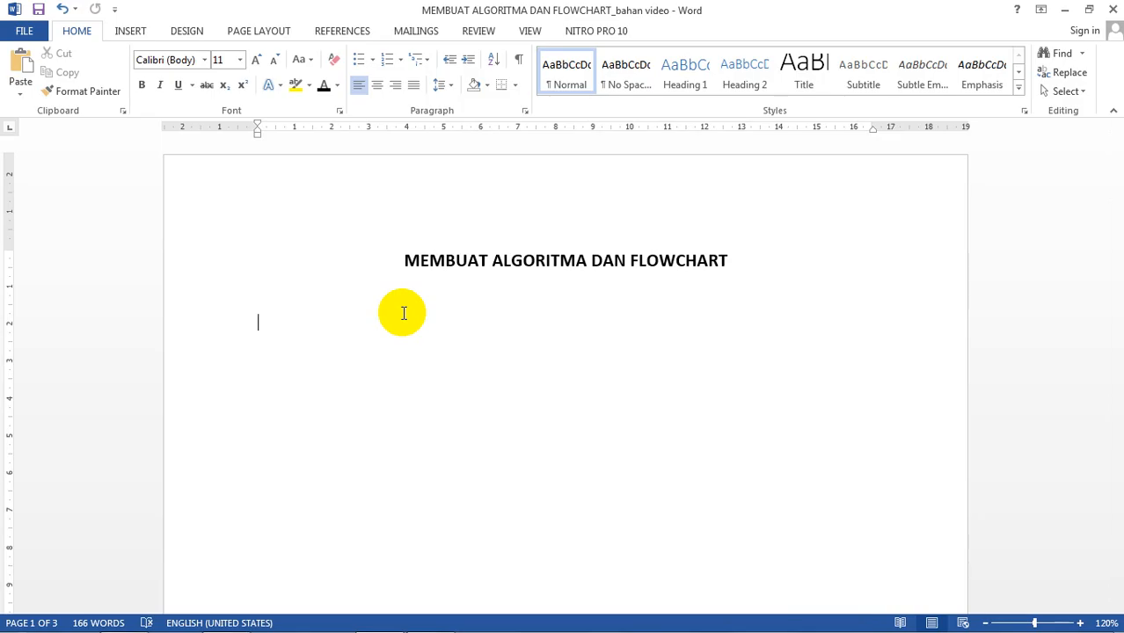
{"action": "type", "text": "ALGORITM"}
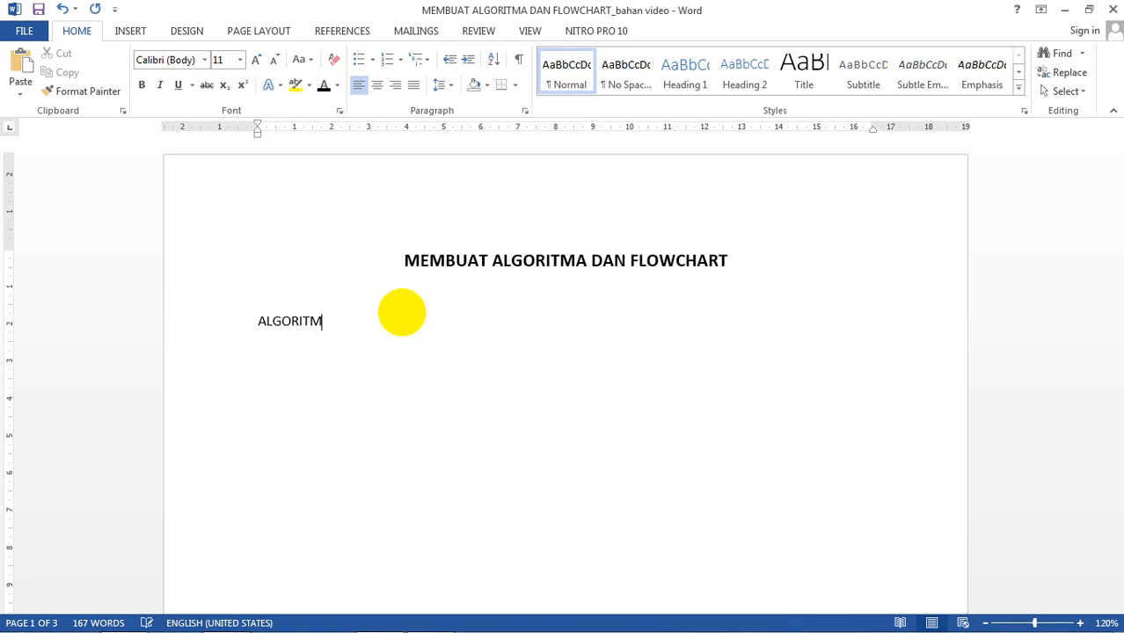
{"action": "type", "text": "A CARA MENGIRI"}
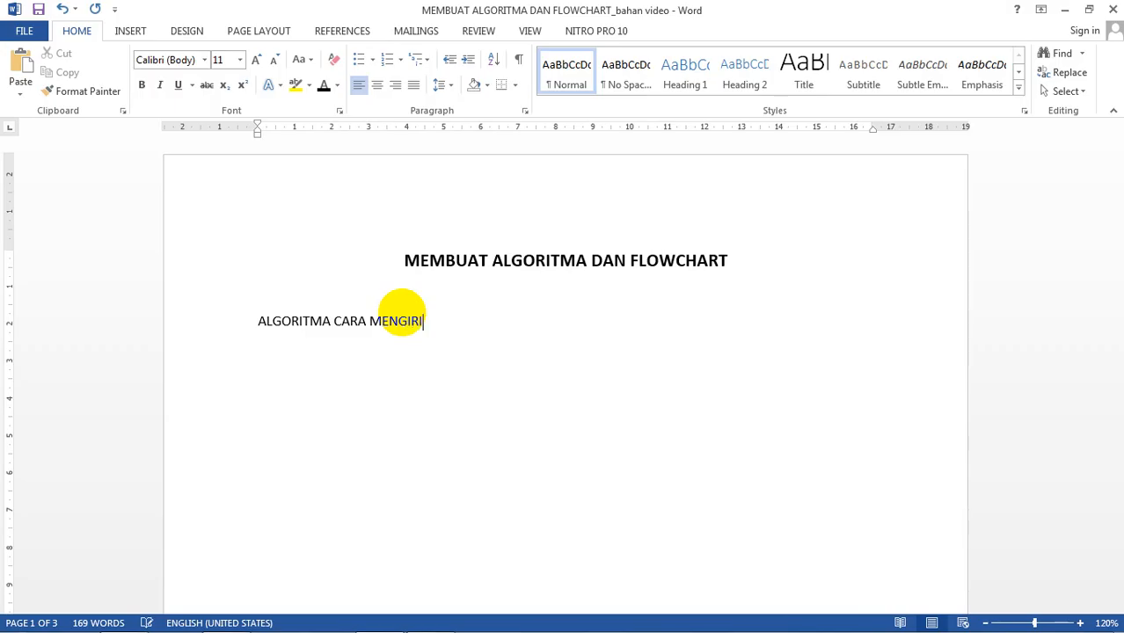
{"action": "type", "text": "M PESAN VIA WA"}
{"action": "key", "text": "Return"}
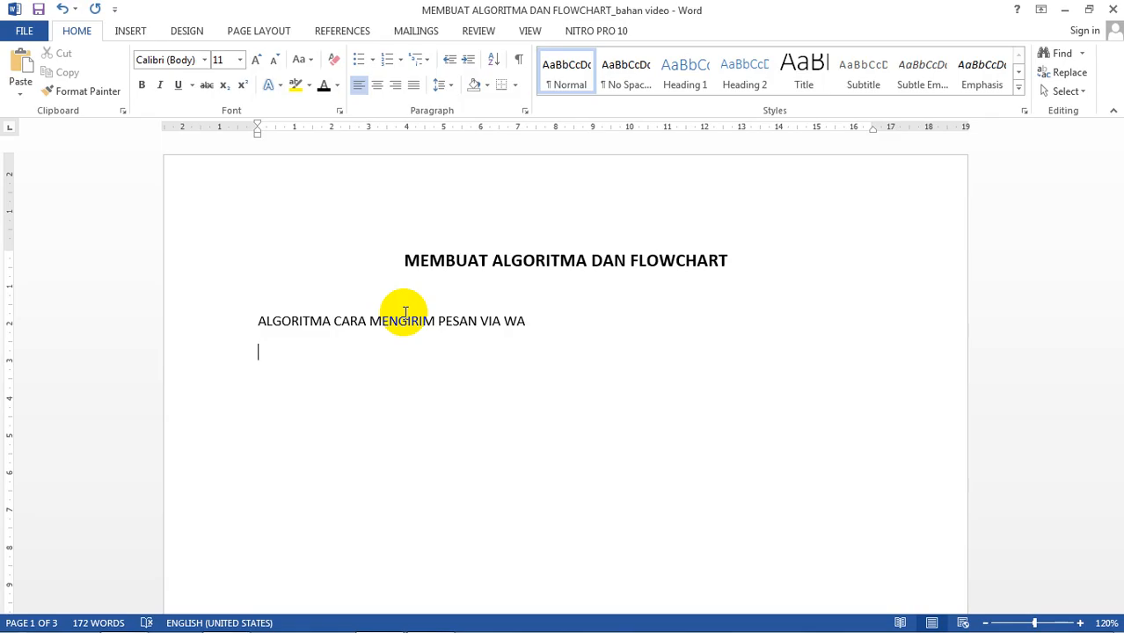
{"action": "type", "text": "1."}
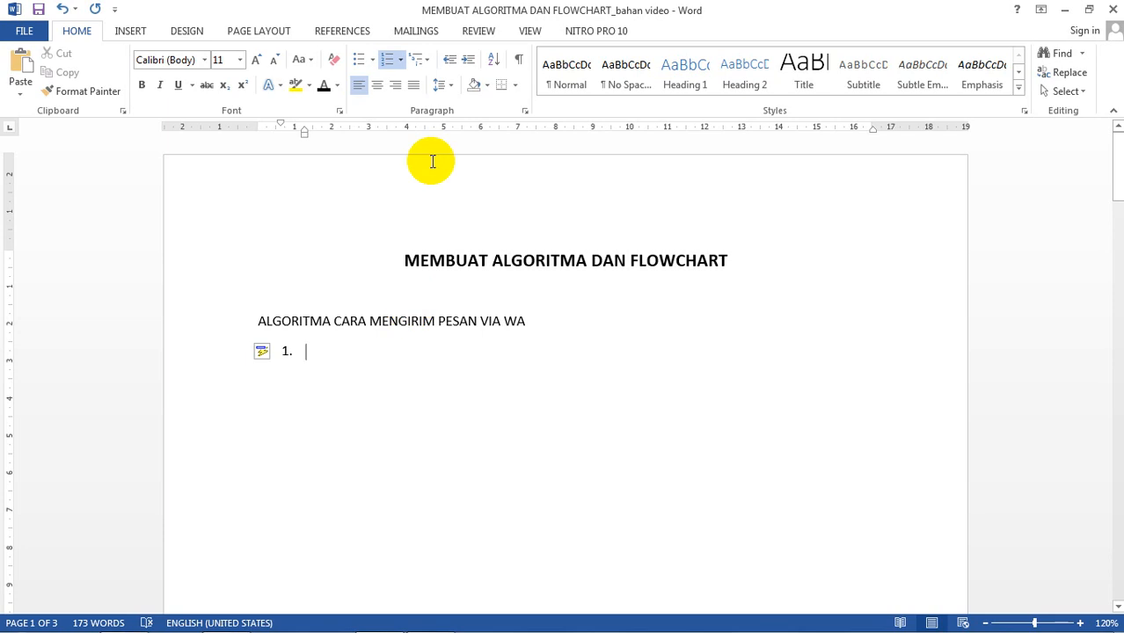
{"action": "type", "text": " BUKA APLIKASI"}
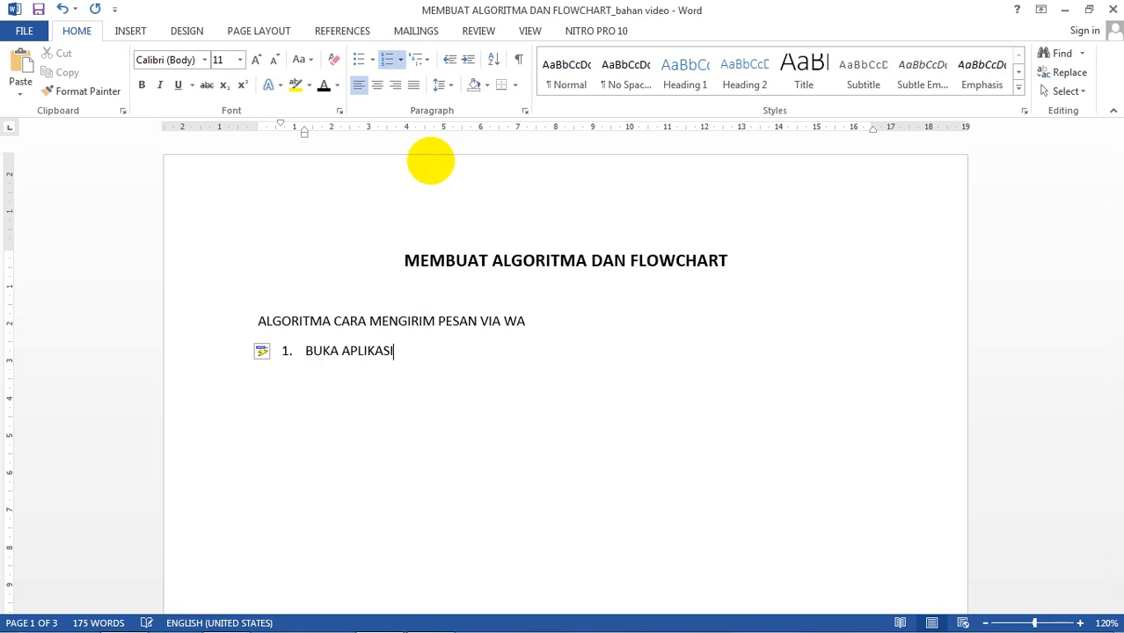
Step: Start item 2 and change item 1 to read 'BUKA APLIKASI WA'
{"action": "key", "text": "Return"}
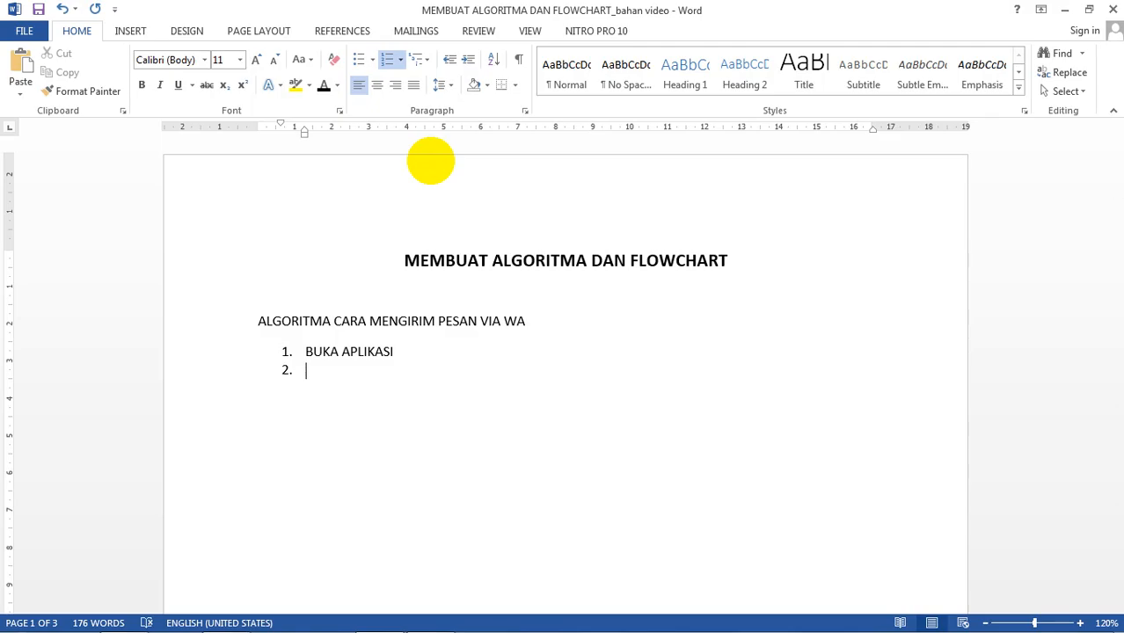
{"action": "key", "text": "Up"}
{"action": "key", "text": "ctrl+Right"}
{"action": "key", "text": "ctrl+Right"}
{"action": "type", "text": "WA"}
{"action": "key", "text": "Down"}
Step: Enter 'KLIK TOMBOL CHAT' as item 2, correcting the typo, and start item 3
{"action": "type", "text": "KLIK TOMBOL "}
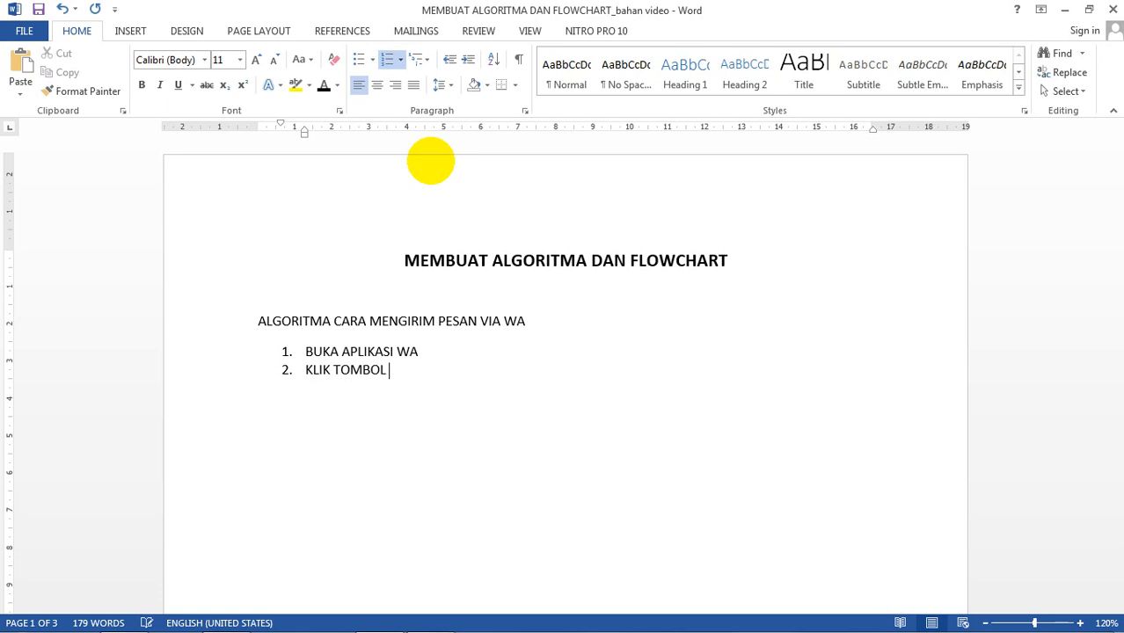
{"action": "type", "text": "CHAR"}
{"action": "key", "text": "BackSpace"}
{"action": "type", "text": "T"}
{"action": "key", "text": "Return"}
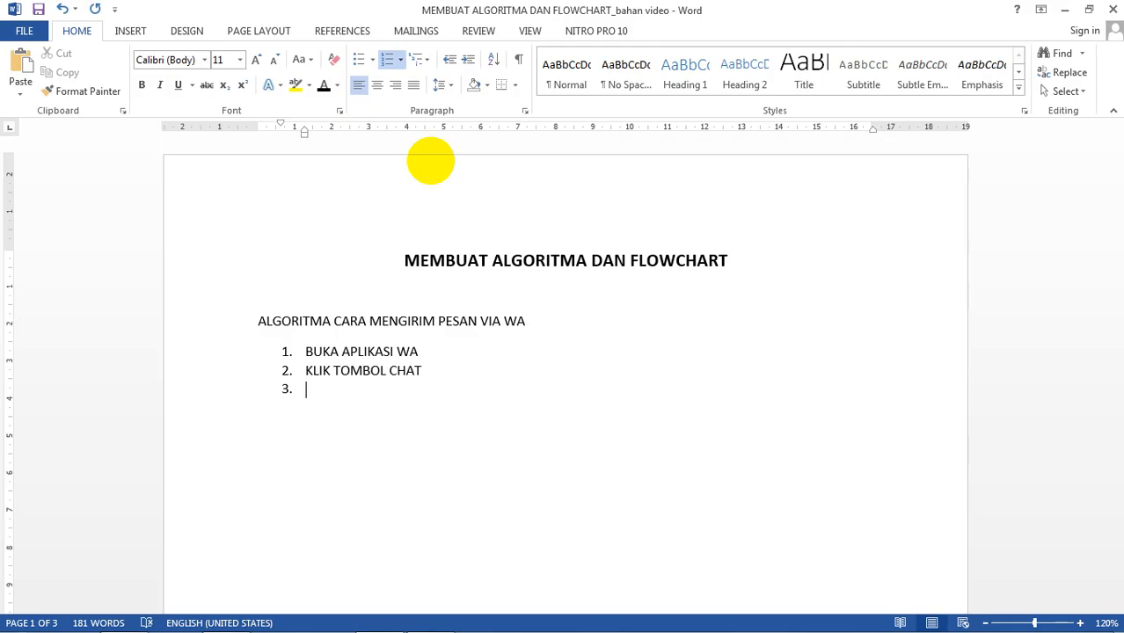
Step: Write item 3: 'MEMILIH KONTAK TUJUAN JIKA SUDAH ADA NOMORNYA, LANGSUNG KETIK PESAN. JIKA BELUM ADA, TAMBAHKAN NOMOR KONTAK'
{"action": "type", "text": "MEMILIH KON"}
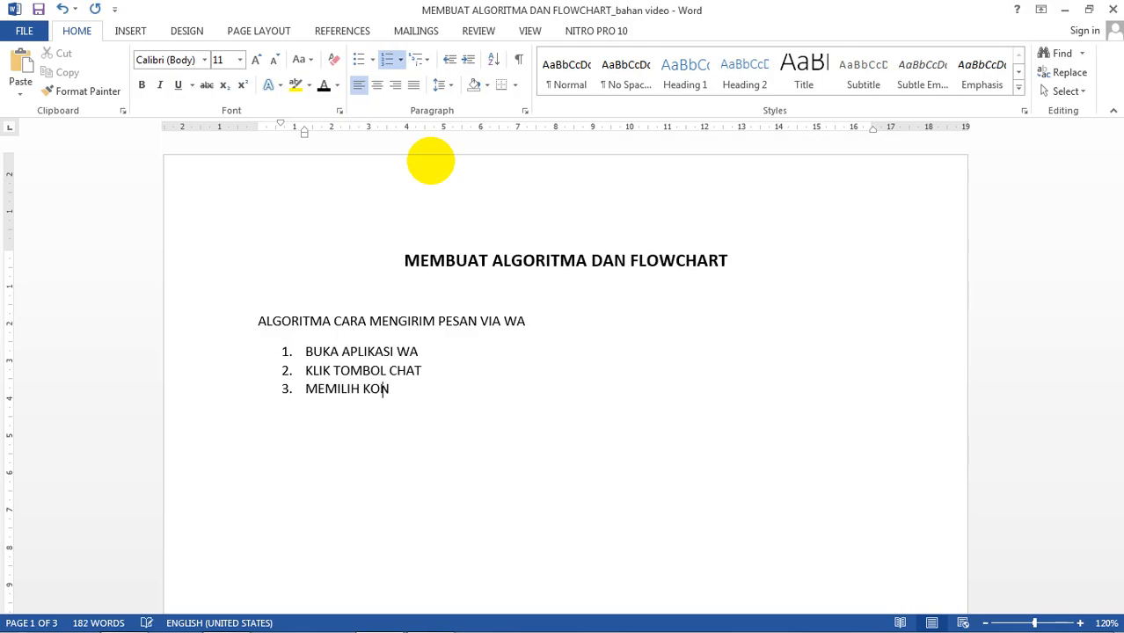
{"action": "type", "text": "TAK TUJUAN."}
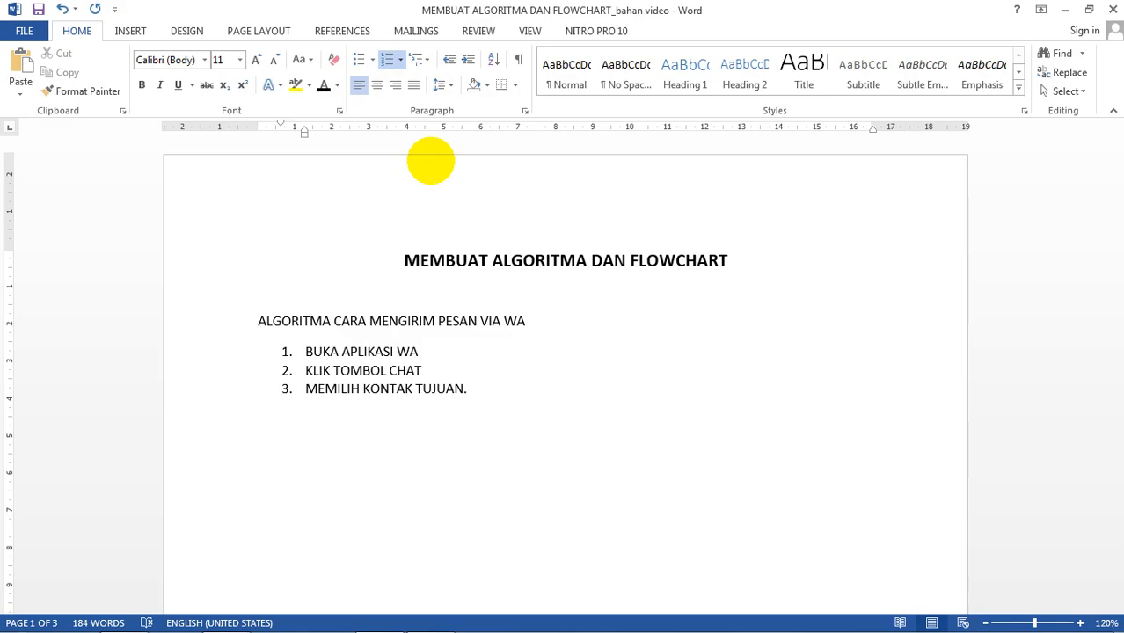
{"action": "type", "text": "JIKA "}
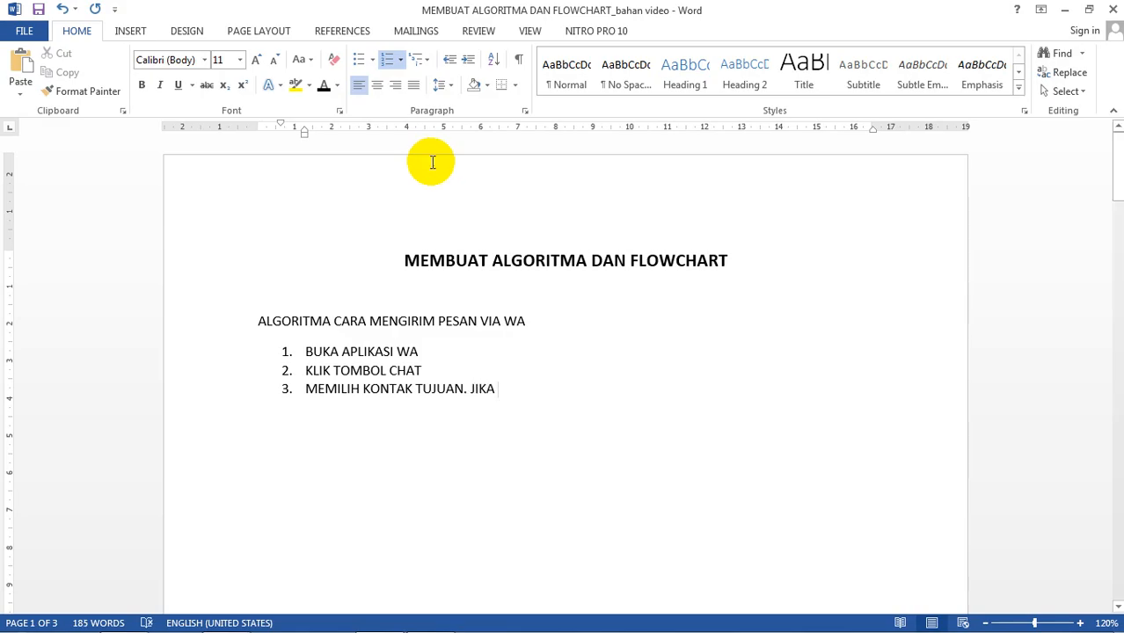
{"action": "type", "text": "SUDAH ADA"}
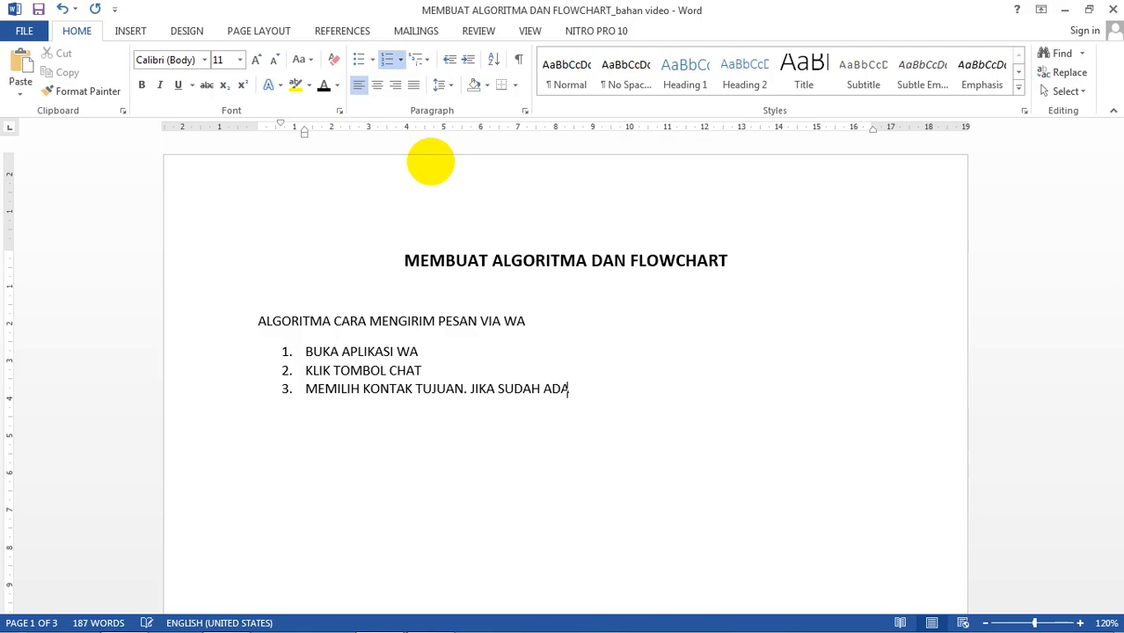
{"action": "type", "text": " NOMORNYA, LAN"}
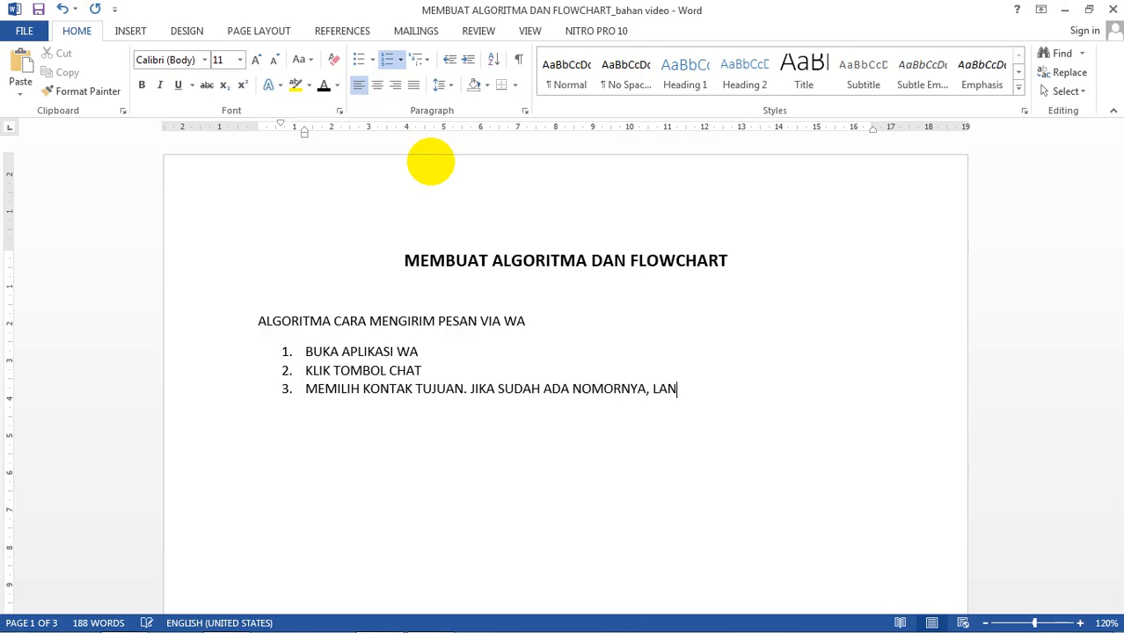
{"action": "type", "text": "GSUNG KETI"}
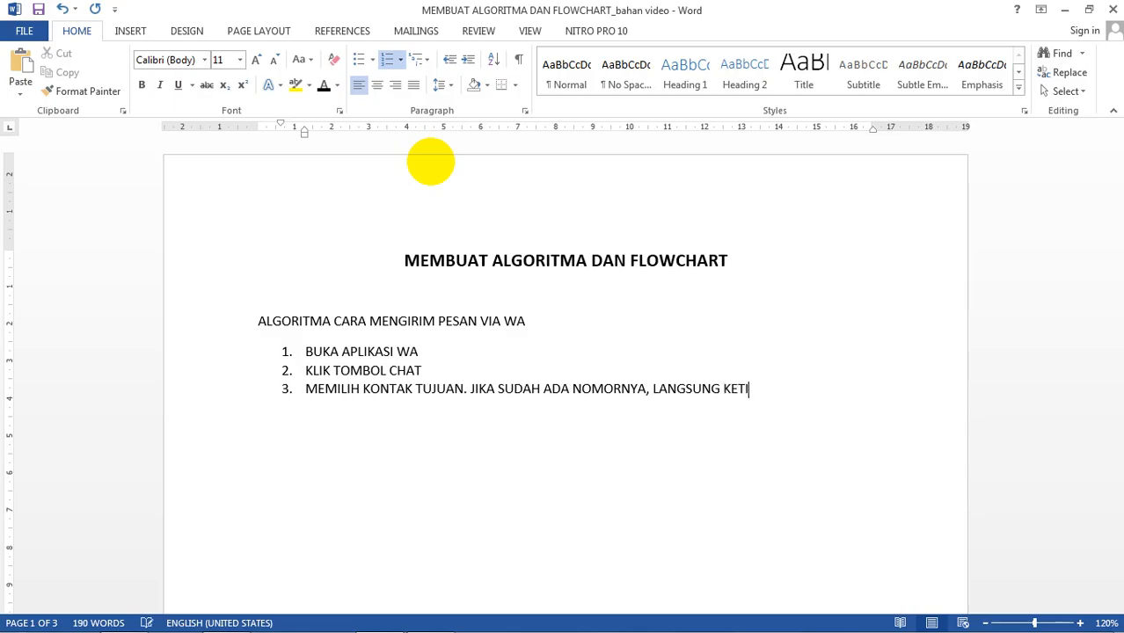
{"action": "type", "text": "K PESAN. JIKA BELUM AADA"}
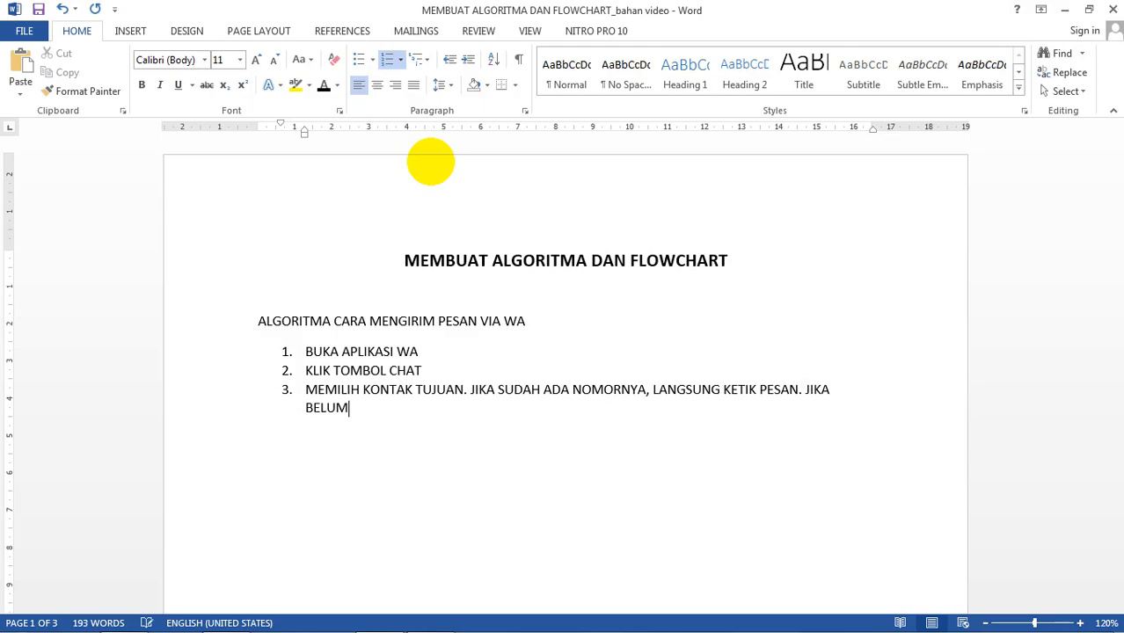
{"action": "key", "text": "BackSpace"}
{"action": "key", "text": "BackSpace"}
{"action": "key", "text": "BackSpace"}
{"action": "type", "text": "DA, TAMBA"}
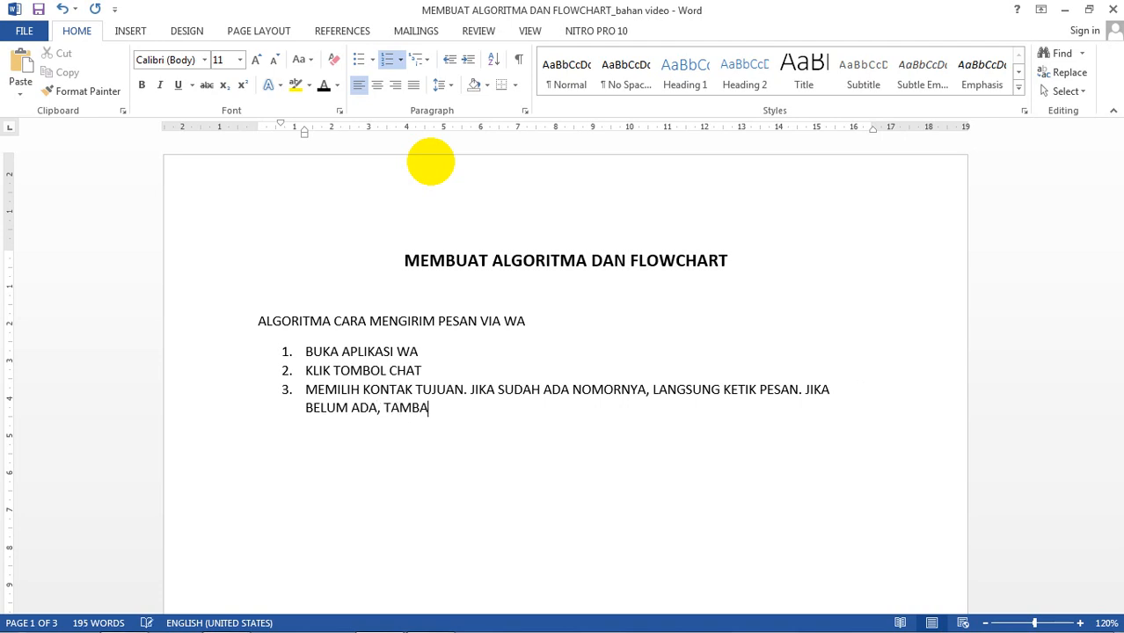
{"action": "type", "text": "HKAN NOMOR KONTAK"}
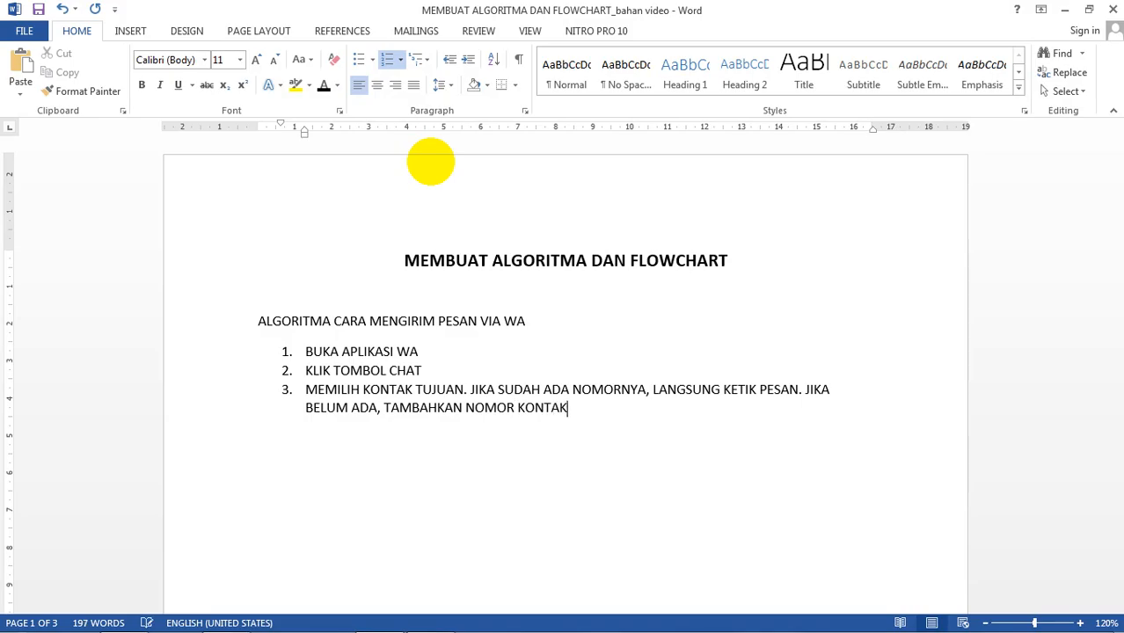
Step: Add item 4 reading 'KETIK PESAN'
{"action": "key", "text": "Return"}
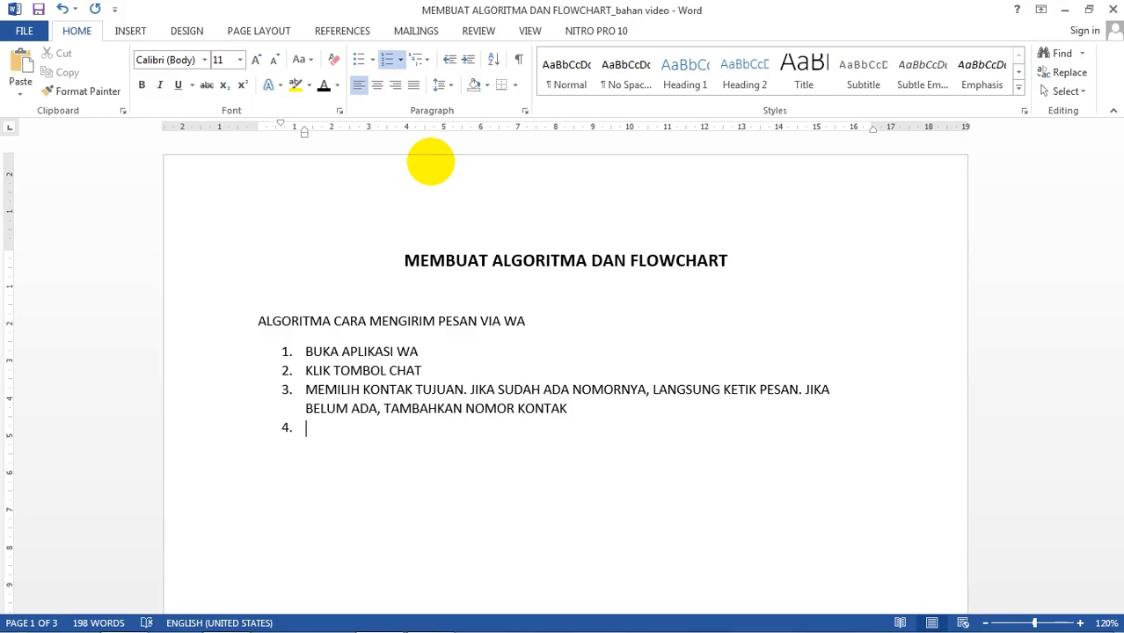
{"action": "type", "text": "KETIK PESAN"}
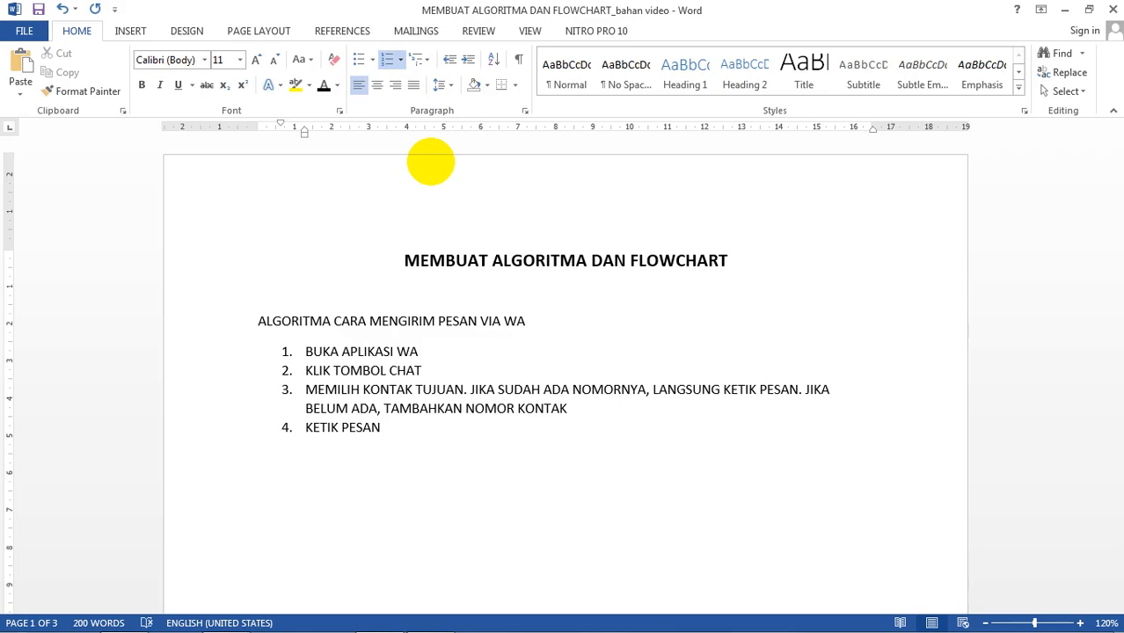
Step: Add item 5 'JIKA MELAMPIRKAN FILE ATAU POTO, PILIH FILE/POTO. JIKA TIDAK MAKA PESAN BISA DIKIRIM', then start item 6
{"action": "key", "text": "Return"}
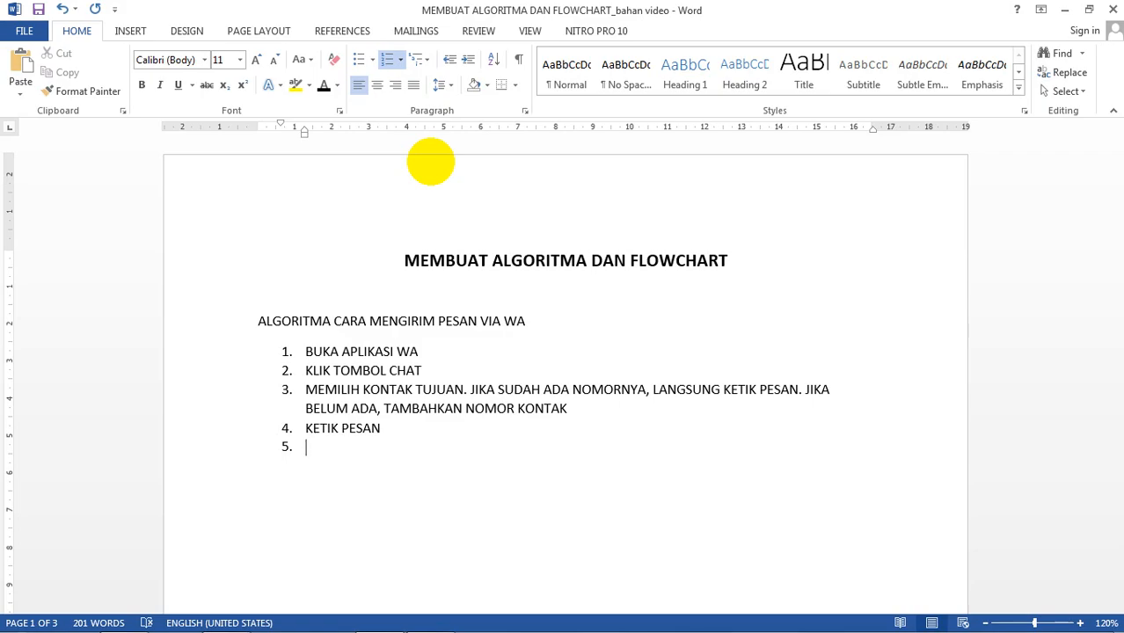
{"action": "type", "text": "PERLU"}
{"action": "key", "text": "BackSpace"}
{"action": "key", "text": "BackSpace"}
{"action": "key", "text": "BackSpace"}
{"action": "key", "text": "BackSpace"}
{"action": "key", "text": "BackSpace"}
{"action": "key", "text": "BackSpace"}
{"action": "type", "text": "MELAM"}
{"action": "key", "text": "BackSpace"}
{"action": "key", "text": "BackSpace"}
{"action": "key", "text": "BackSpace"}
{"action": "key", "text": "BackSpace"}
{"action": "key", "text": "BackSpace"}
{"action": "type", "text": "JIKA MELAMPIR"}
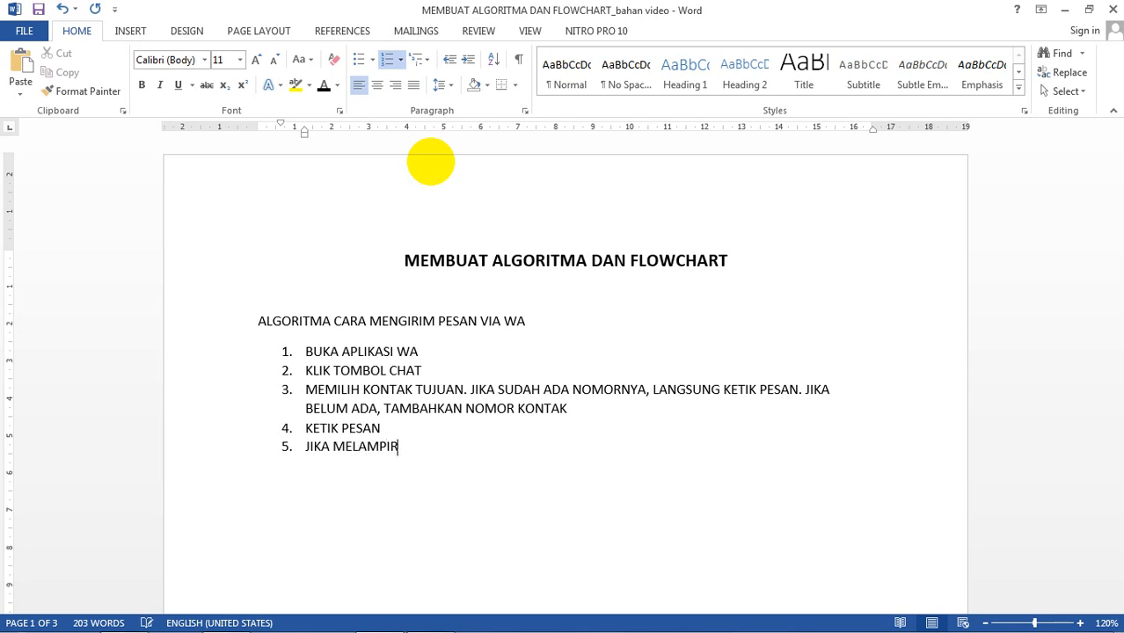
{"action": "type", "text": "KAN FILE ATAU "}
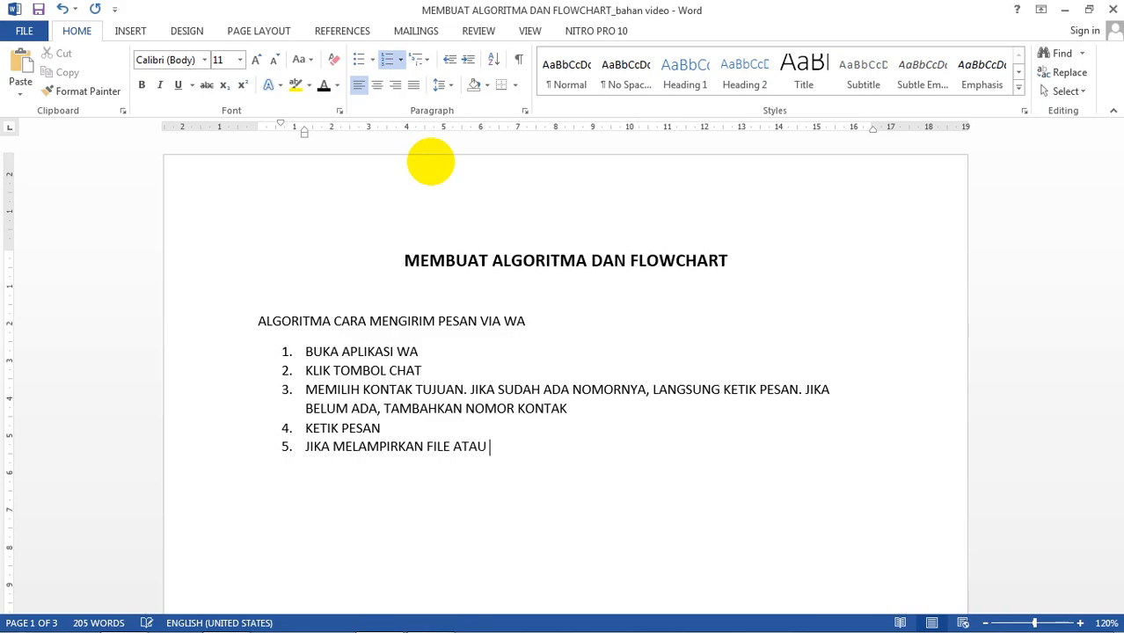
{"action": "type", "text": "POTO,"}
{"action": "type", "text": "PILIH "}
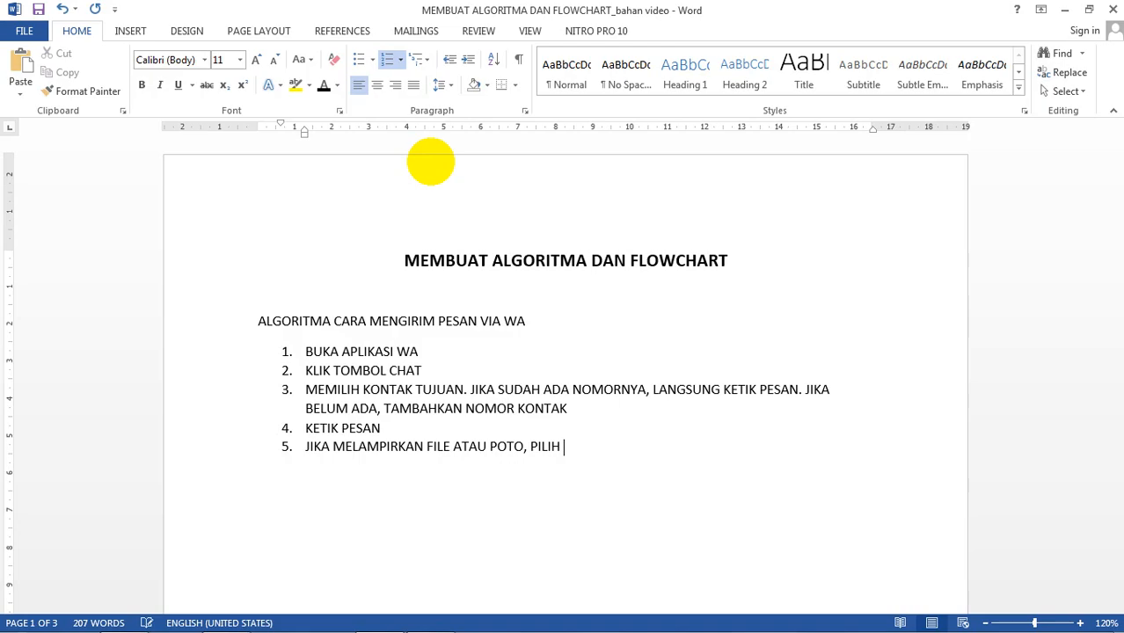
{"action": "type", "text": "FILE/POTO"}
{"action": "type", "text": "."}
{"action": "type", "text": "JIKA"}
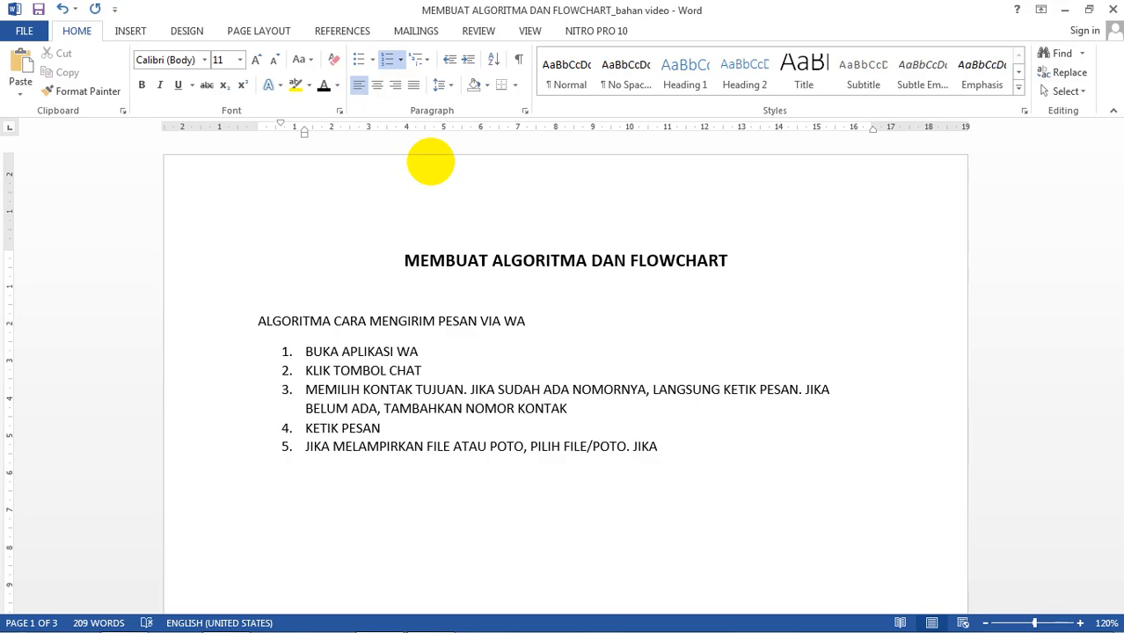
{"action": "type", "text": "TIDAK MAKA "}
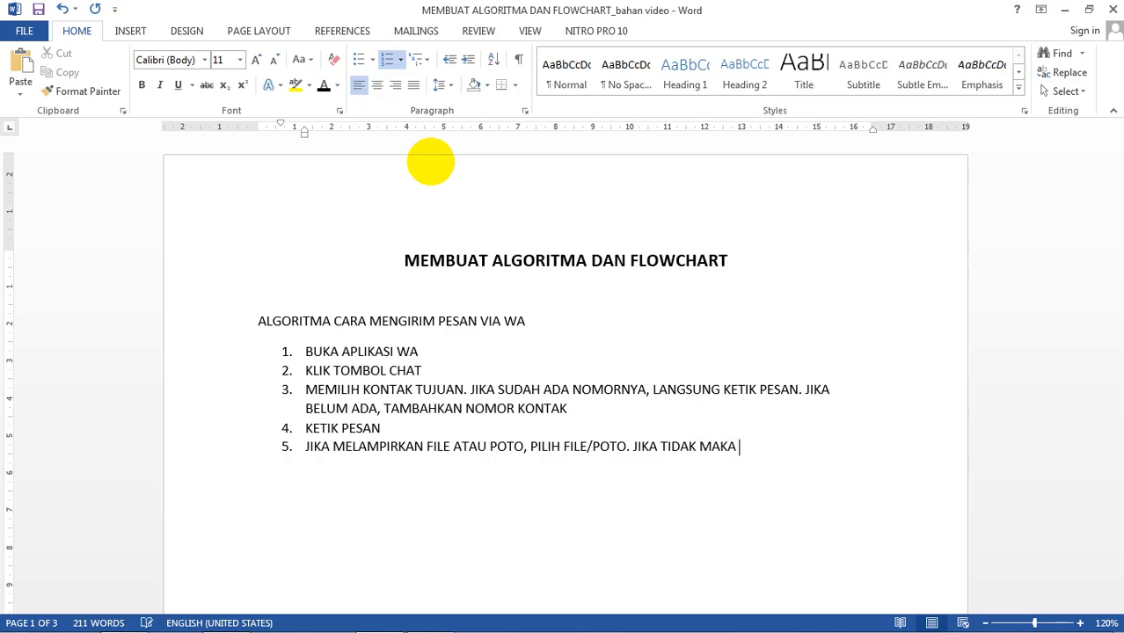
{"action": "type", "text": "PESAN BISA DIKIRIM"}
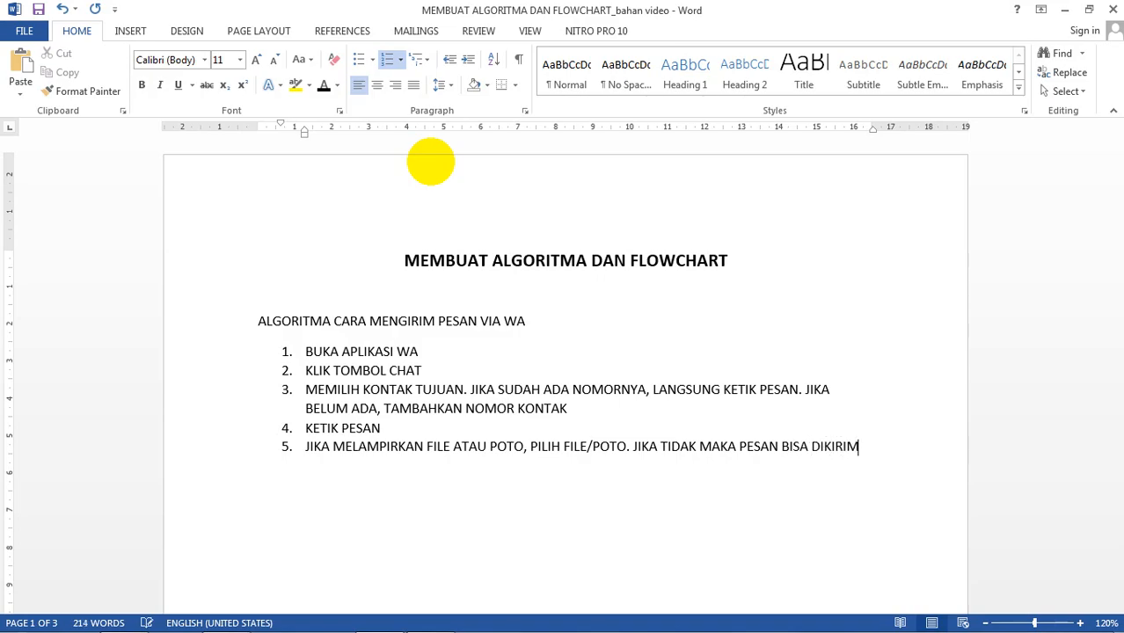
{"action": "key", "text": "Return"}
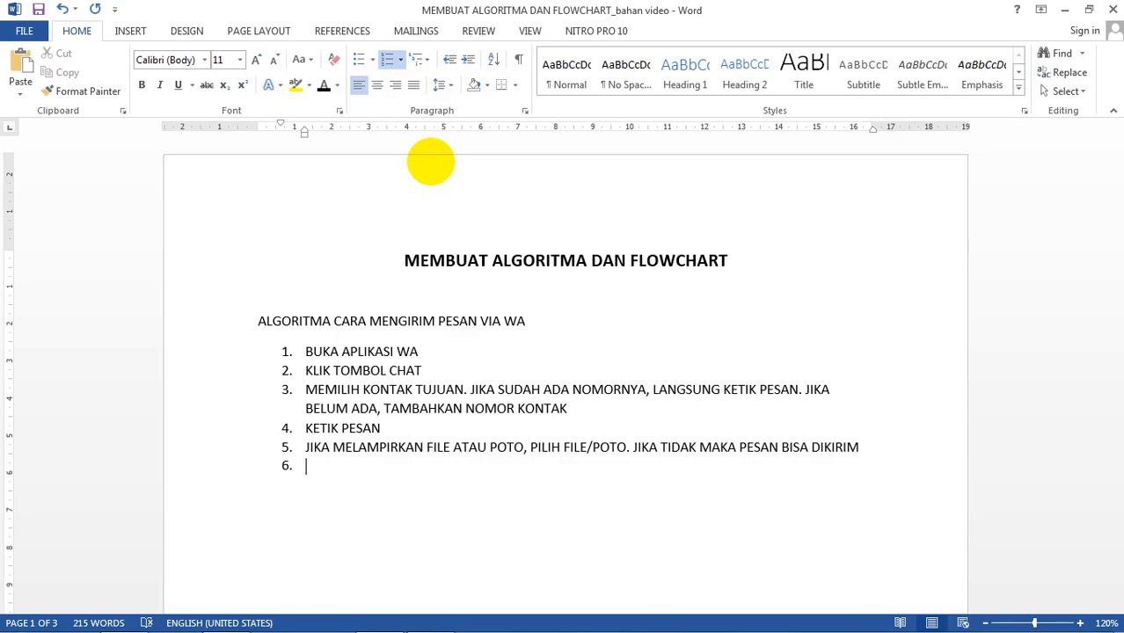
Step: Remove the number from the empty sixth item so the list ends at step 5
{"action": "key", "text": "BackSpace"}
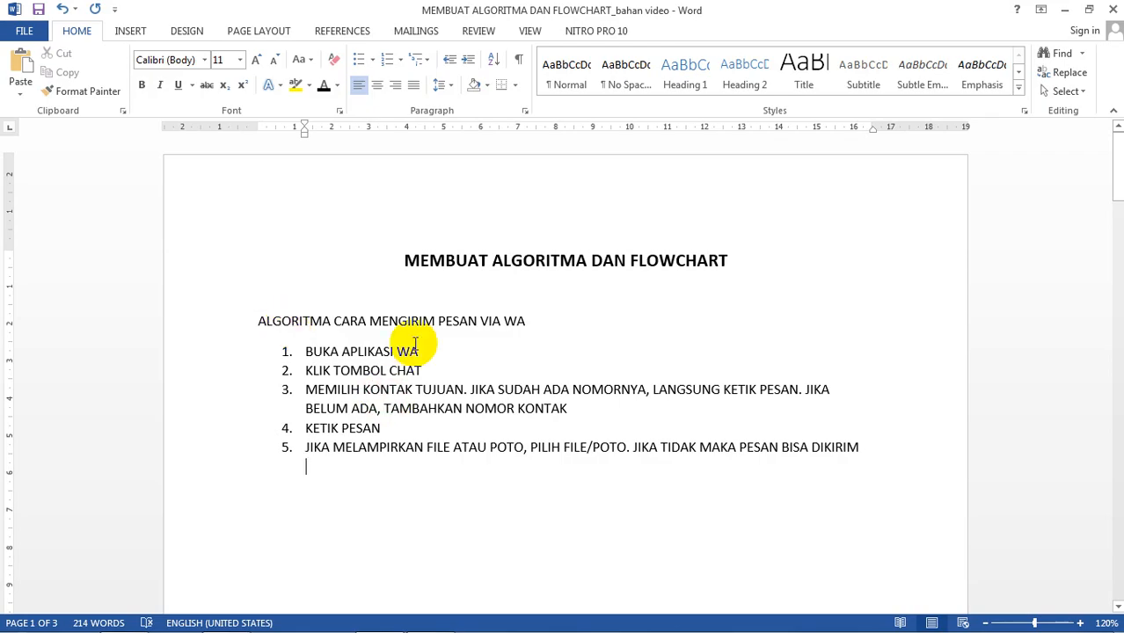
Step: Scroll to the 'SIMBOL FLOWCHART YANG SERING' table on page 2 and select the Preparation hexagon
{"action": "scroll", "coordinate": [415, 343], "scroll_direction": "down", "scroll_amount": 10}
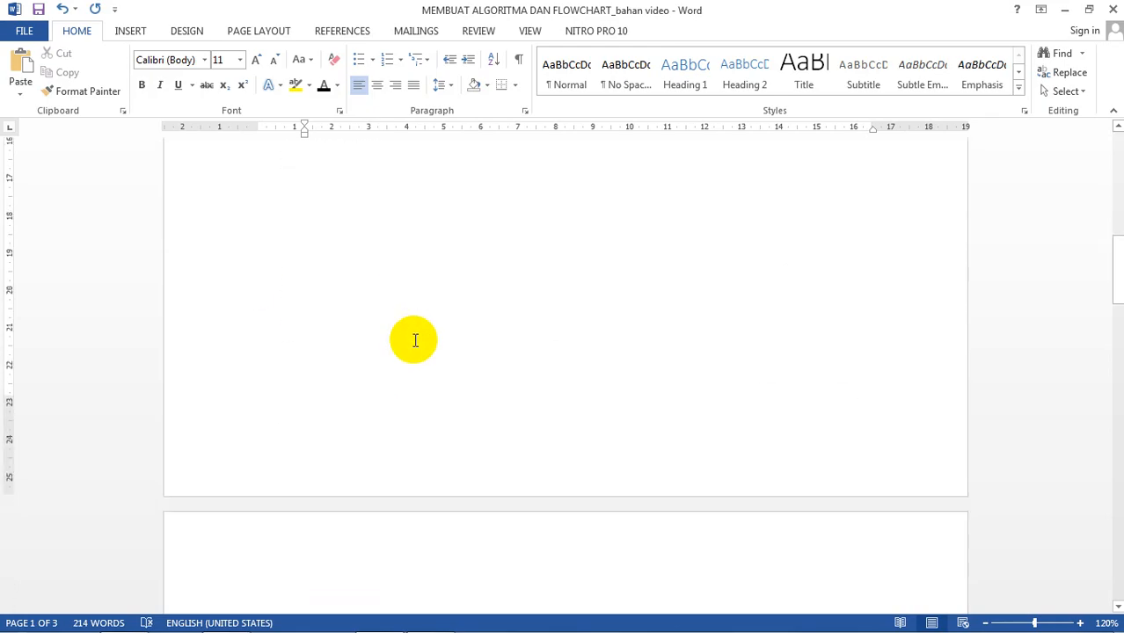
{"action": "scroll", "coordinate": [415, 342], "scroll_direction": "down", "scroll_amount": 10}
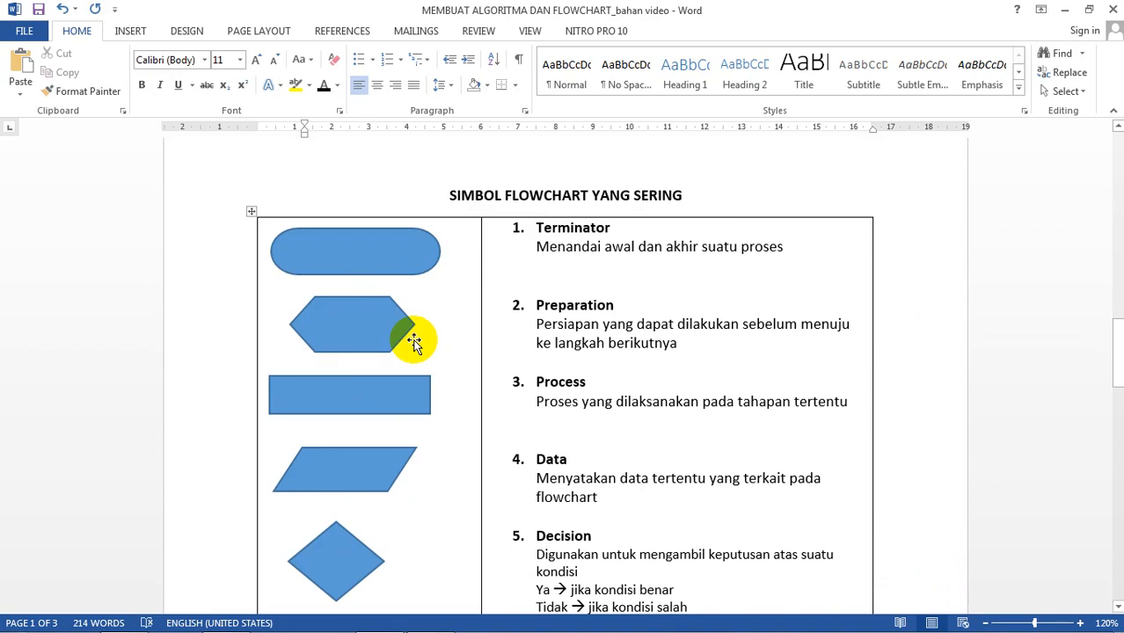
{"action": "scroll", "coordinate": [413, 343], "scroll_direction": "down", "scroll_amount": 1}
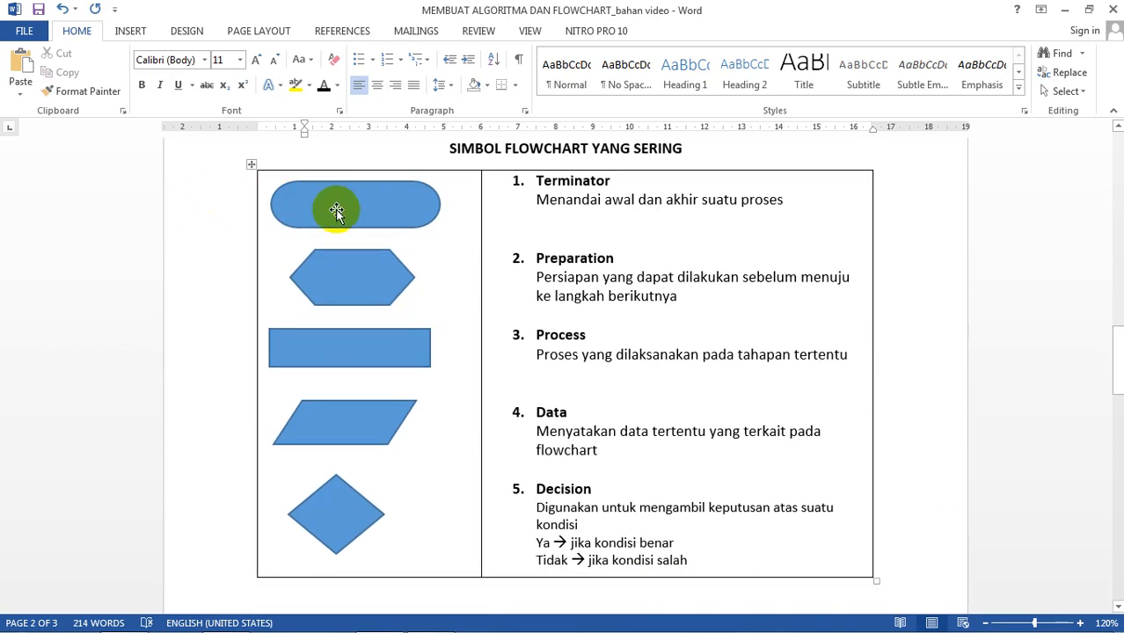
{"action": "left_click", "coordinate": [387, 220]}
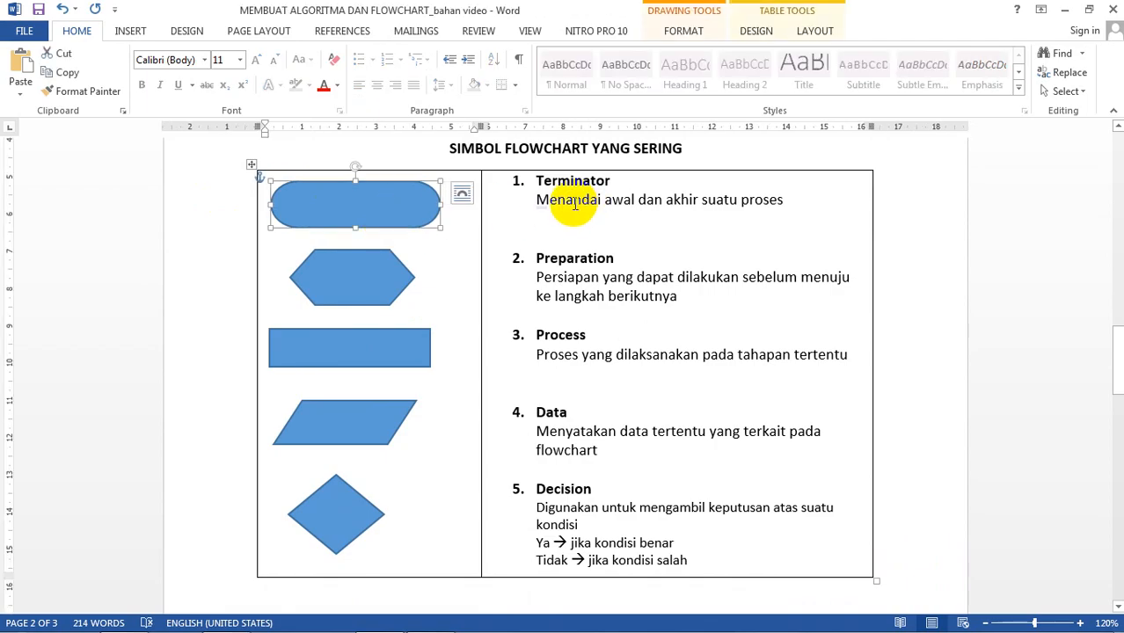
{"action": "left_click", "coordinate": [394, 270]}
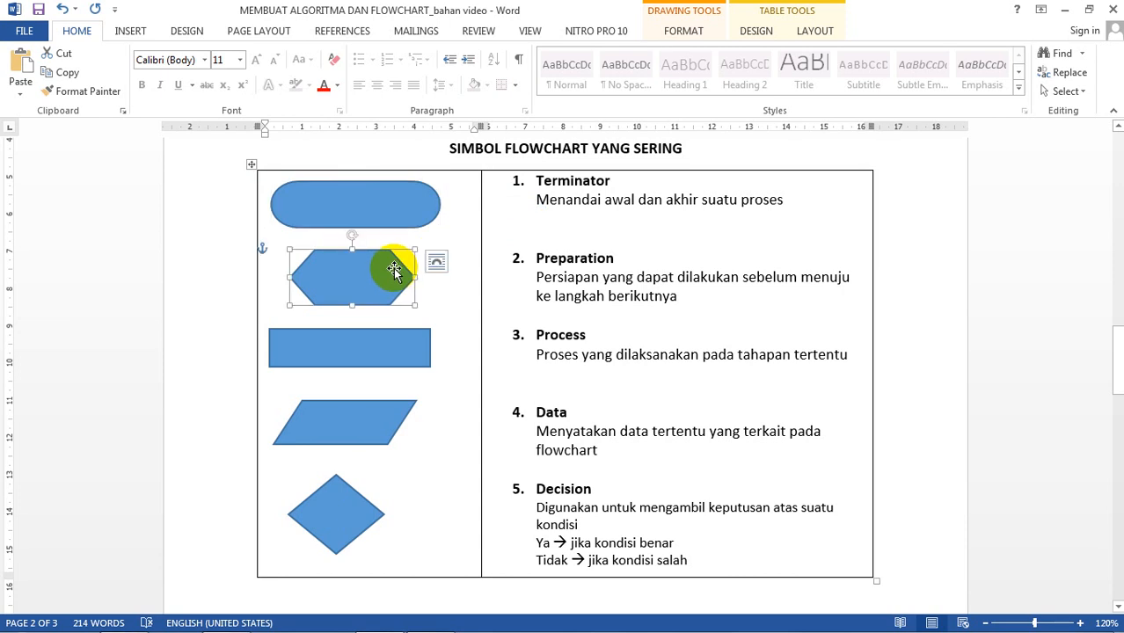
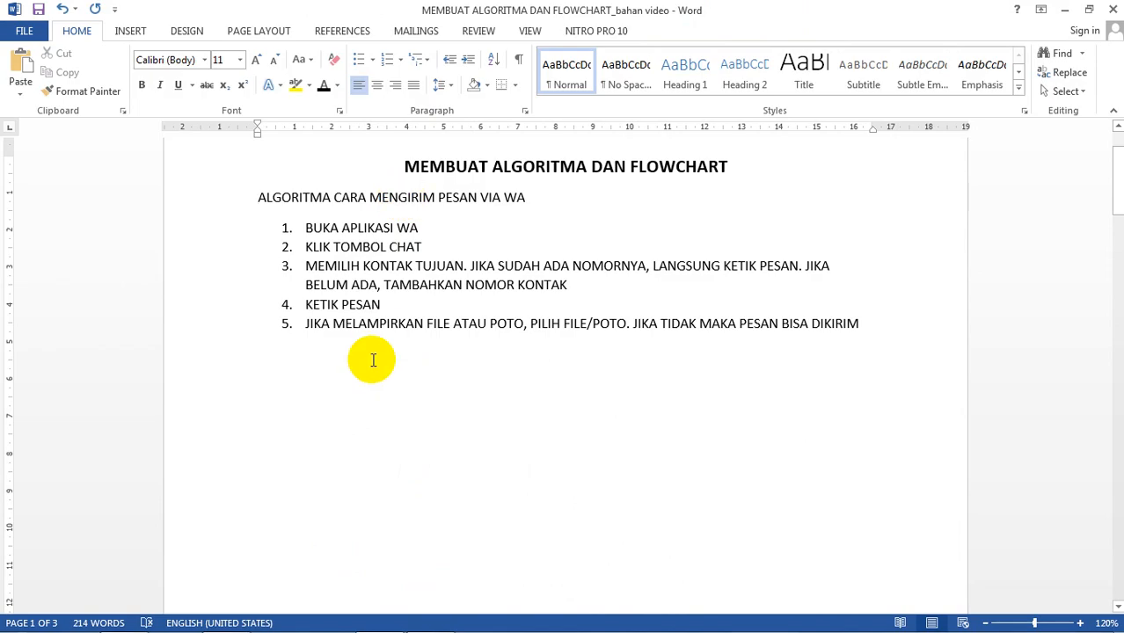
Step: Start a new line below the five-step algorithm list
{"action": "left_click", "coordinate": [373, 362]}
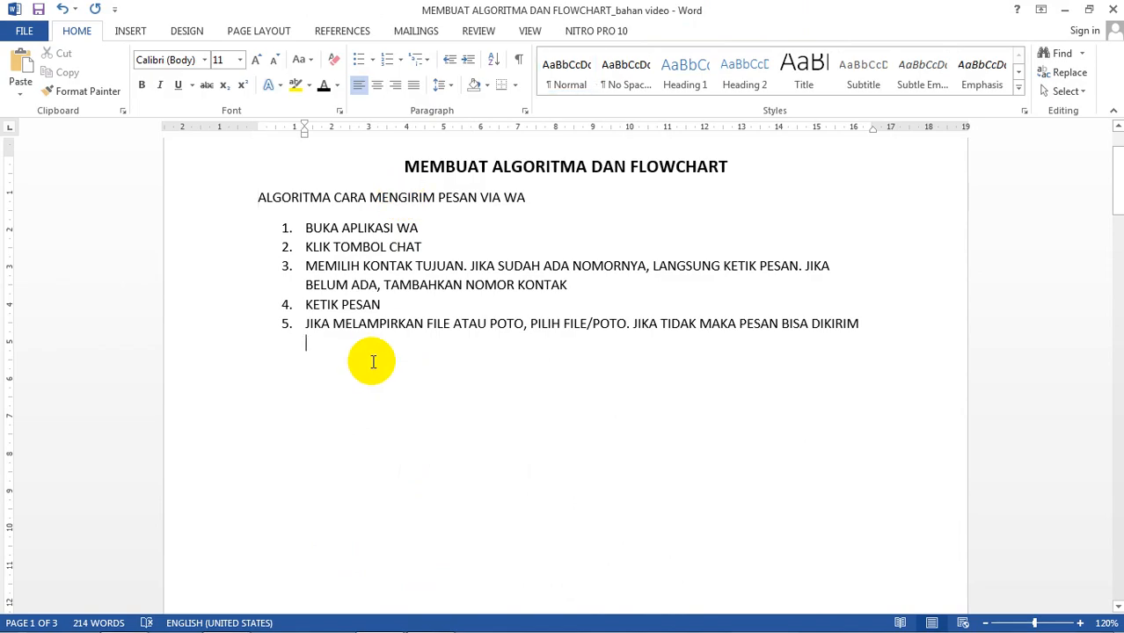
Step: End the list and add the heading 'FLOWCHART CARA MENGIRIM PESAN VIA WA' with an empty line below
{"action": "key", "text": "BackSpace"}
{"action": "key", "text": "BackSpace"}
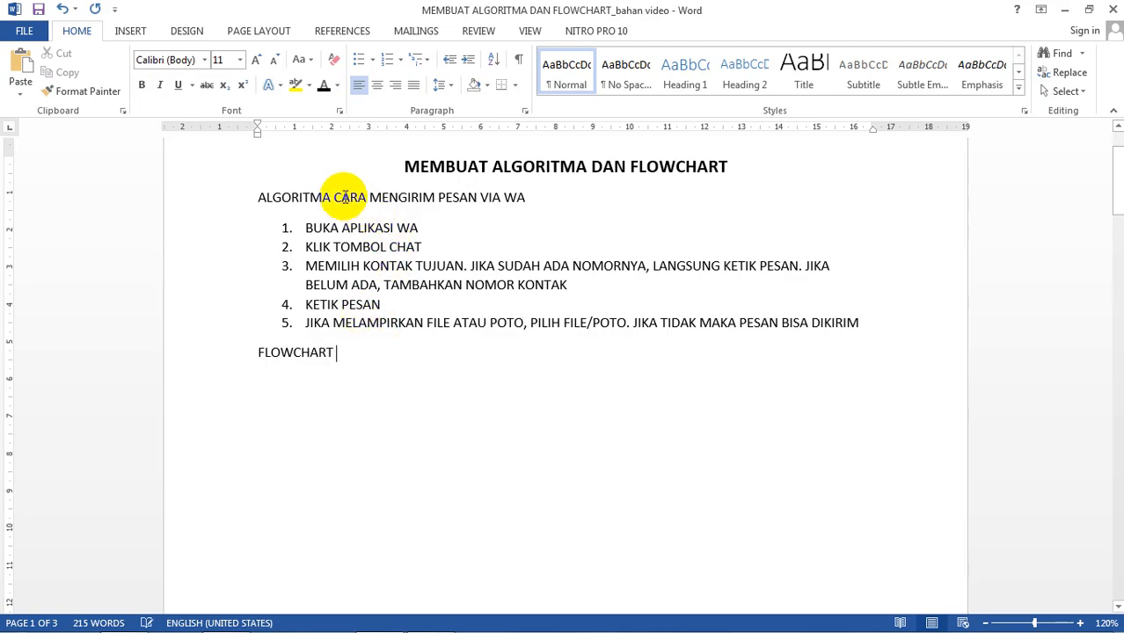
{"action": "left_click_drag", "start_coordinate": [335, 197], "coordinate": [525, 194]}
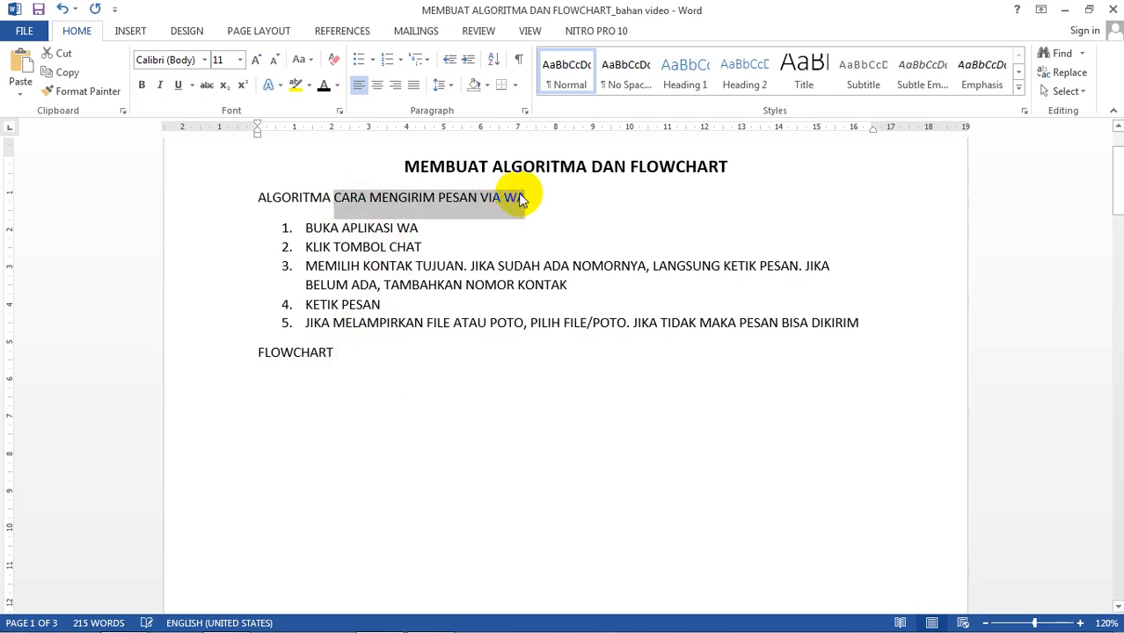
{"action": "key", "text": "ctrl+c"}
{"action": "left_click", "coordinate": [414, 352]}
{"action": "key", "text": "ctrl+v"}
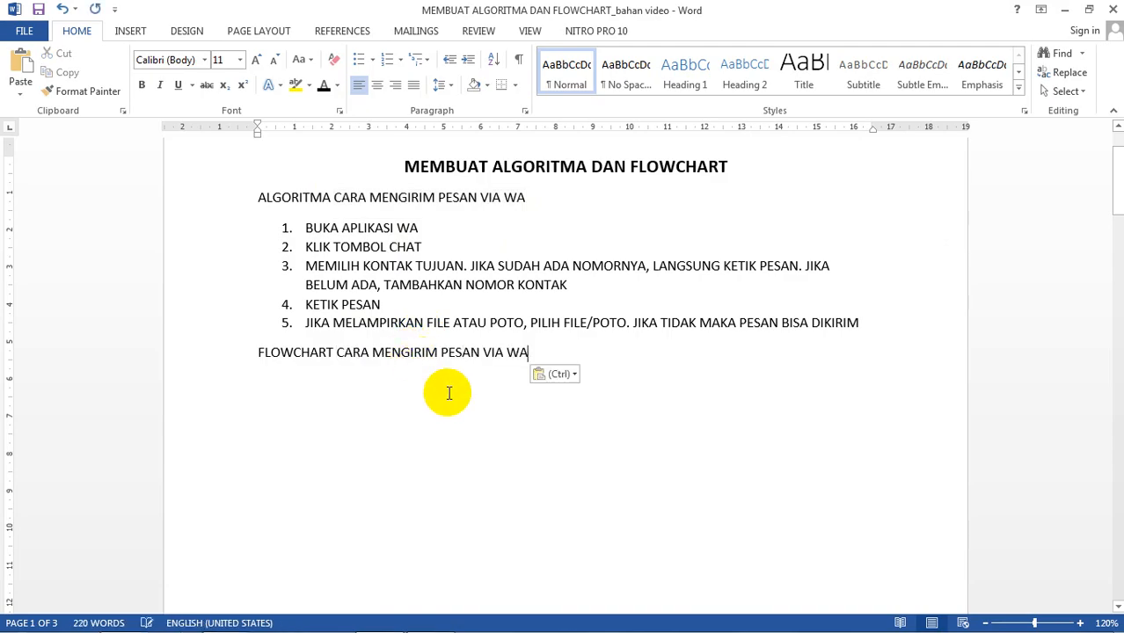
{"action": "key", "text": "Return"}
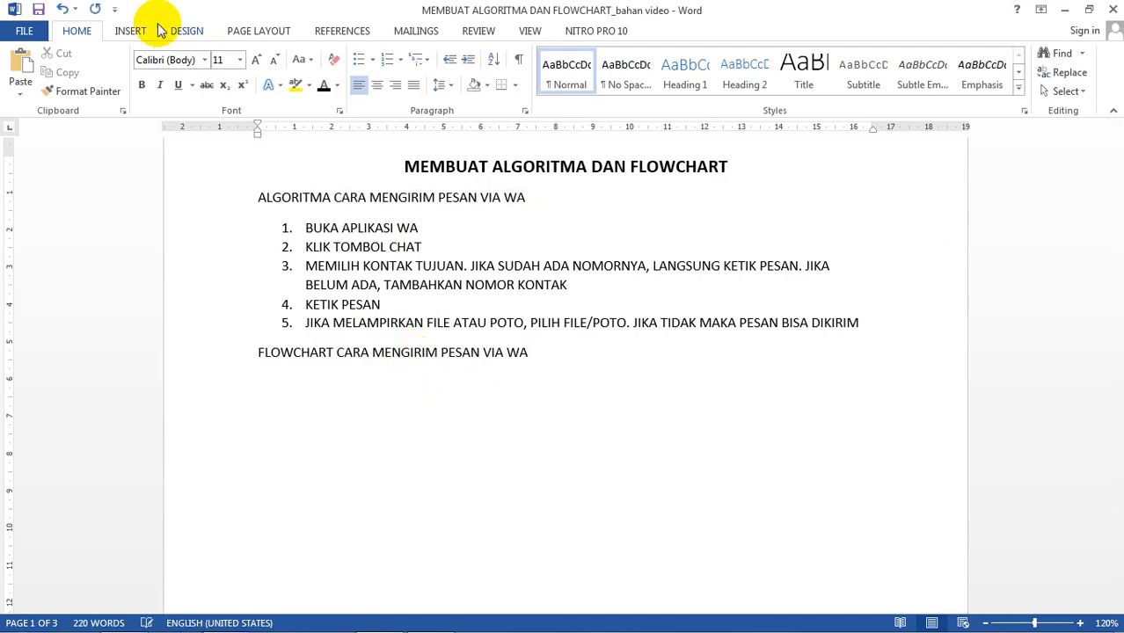
{"action": "left_click", "coordinate": [131, 30]}
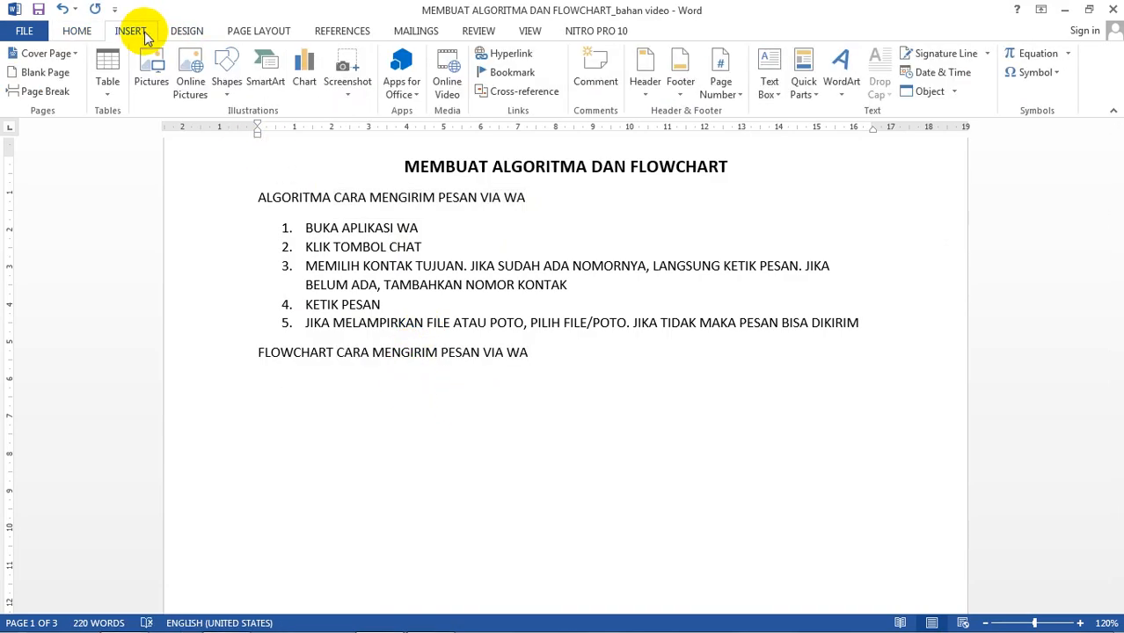
Step: Draw a Flowchart: Terminator under the heading, label it MULAI, and make it slightly taller
{"action": "left_click", "coordinate": [230, 97]}
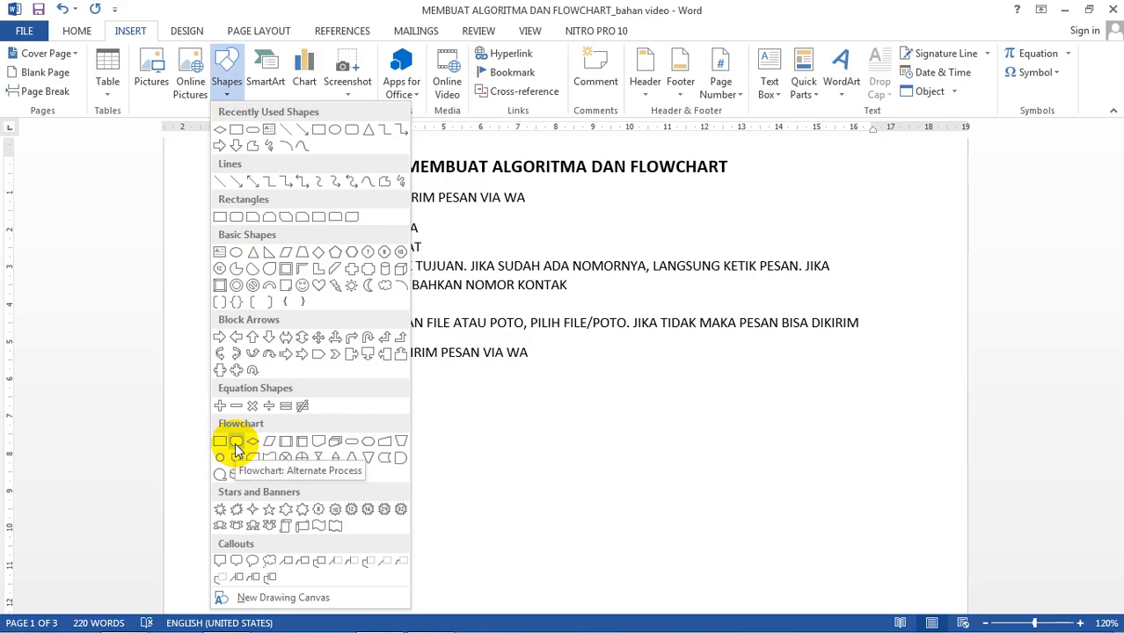
{"action": "left_click", "coordinate": [352, 448]}
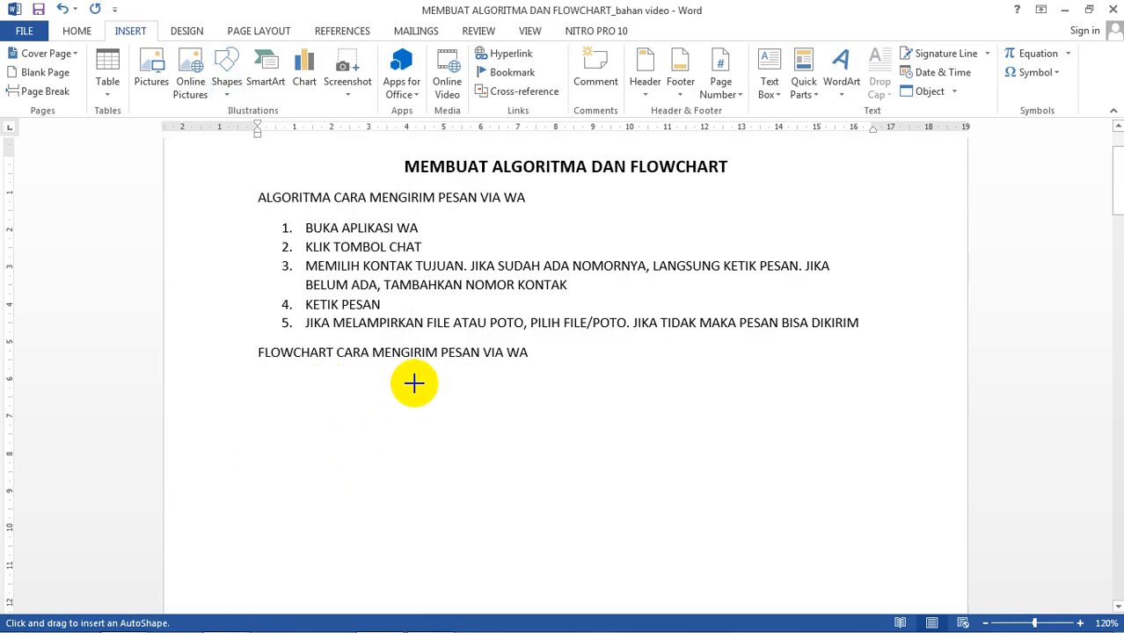
{"action": "mouse_move", "coordinate": [429, 371]}
{"action": "left_mouse_down"}
{"action": "mouse_move", "coordinate": [517, 410]}
{"action": "mouse_move", "coordinate": [572, 395]}
{"action": "mouse_move", "coordinate": [561, 398]}
{"action": "left_mouse_up"}
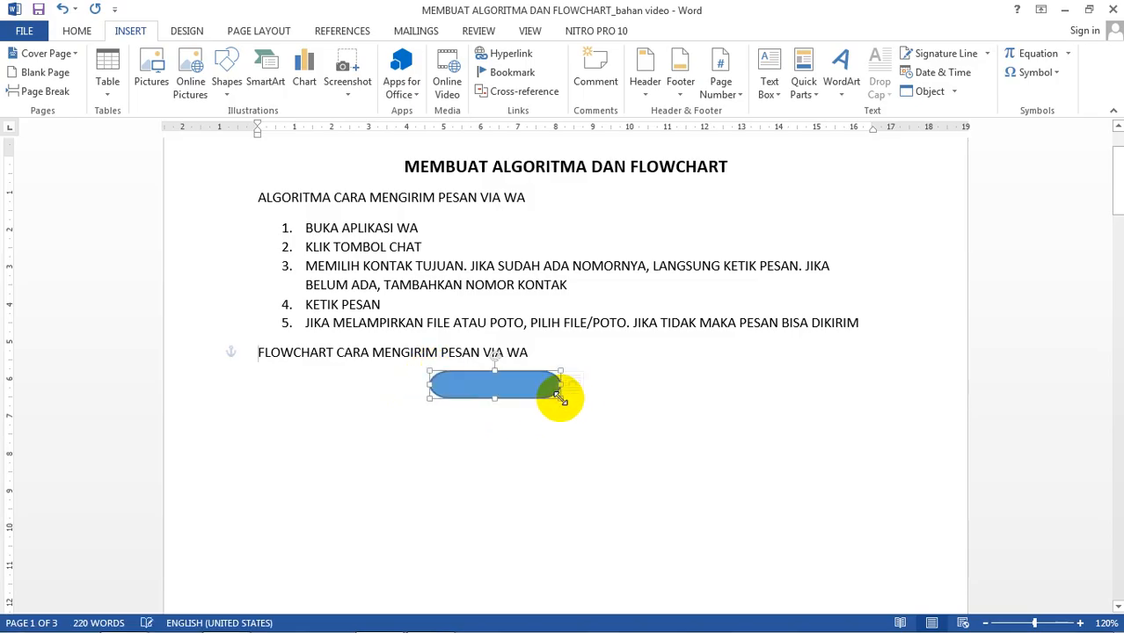
{"action": "right_click", "coordinate": [510, 389]}
{"action": "left_click", "coordinate": [563, 172]}
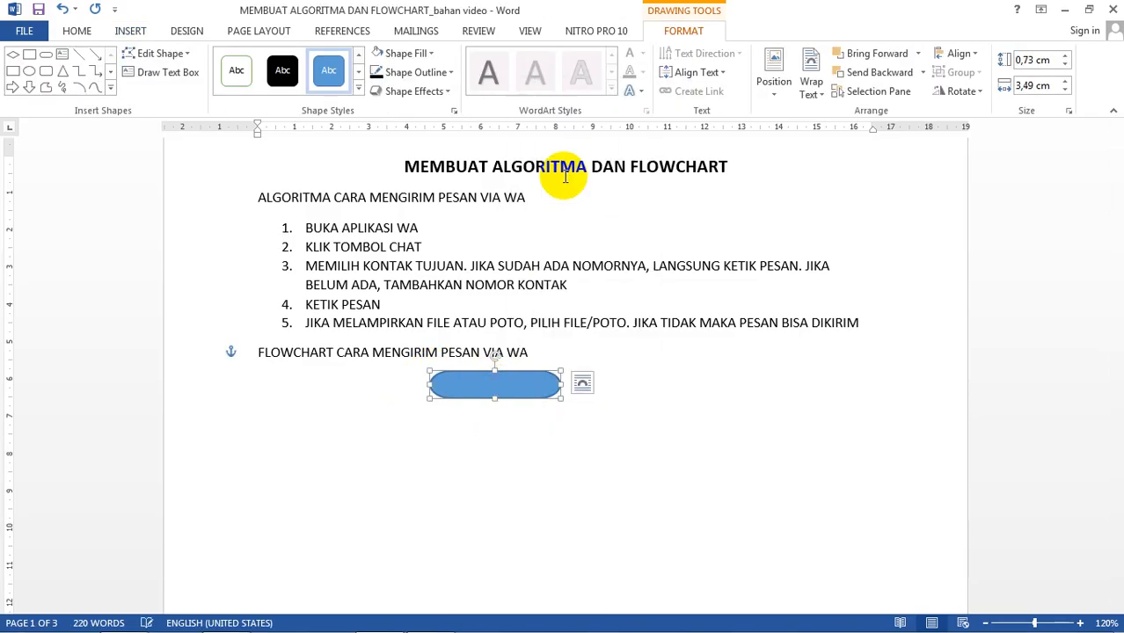
{"action": "type", "text": "MULAI"}
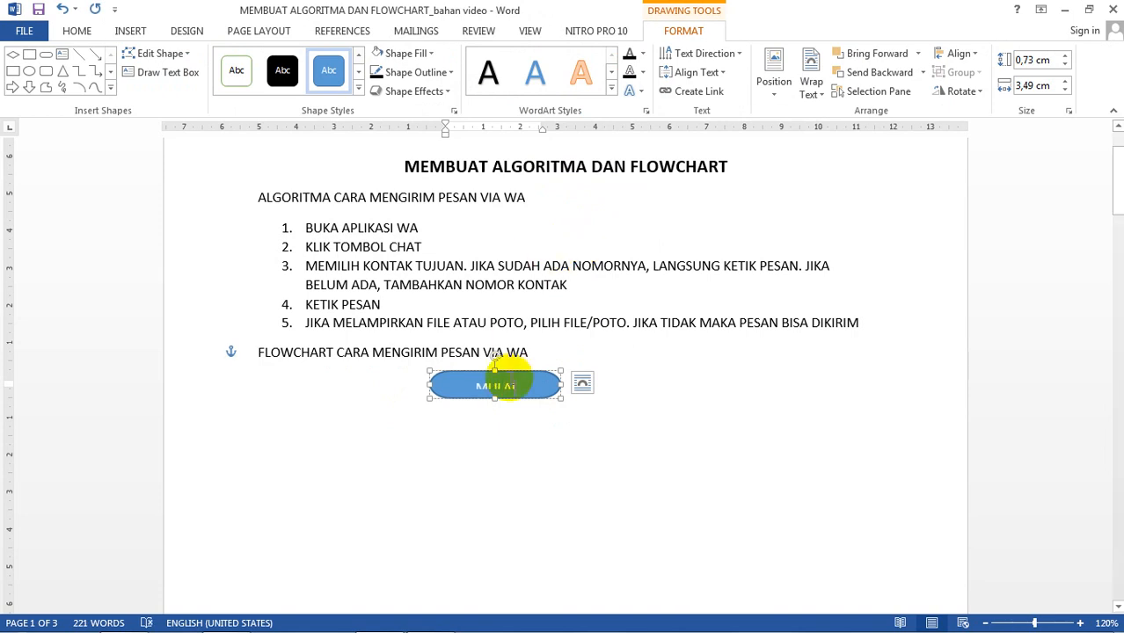
{"action": "left_click_drag", "start_coordinate": [495, 400], "coordinate": [494, 406]}
{"action": "left_click", "coordinate": [623, 382]}
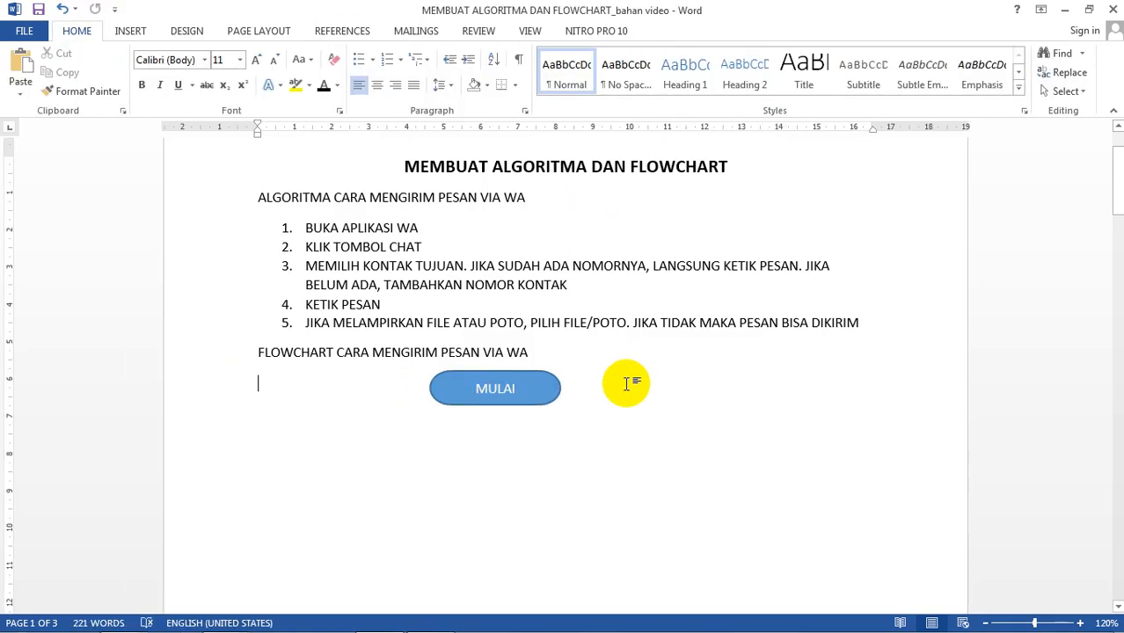
{"action": "scroll", "coordinate": [596, 375], "scroll_direction": "down", "scroll_amount": 5}
Step: Draw a first arrow shape down from the MULAI terminator
{"action": "scroll", "coordinate": [600, 373], "scroll_direction": "up", "scroll_amount": 4}
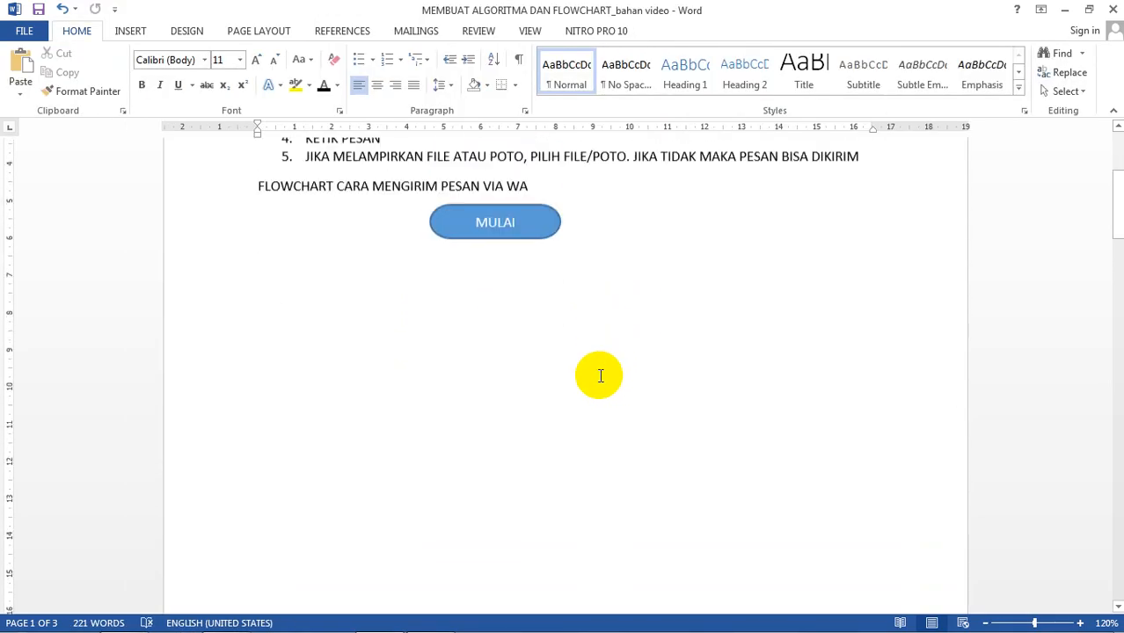
{"action": "left_click", "coordinate": [131, 32]}
{"action": "left_click", "coordinate": [228, 93]}
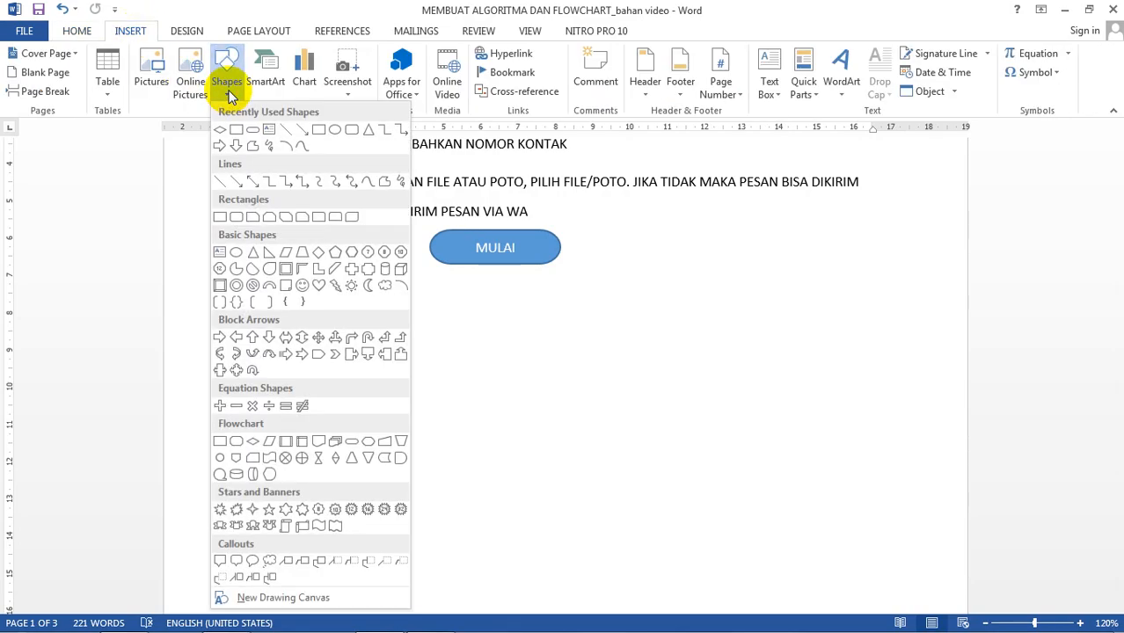
{"action": "left_click", "coordinate": [298, 131]}
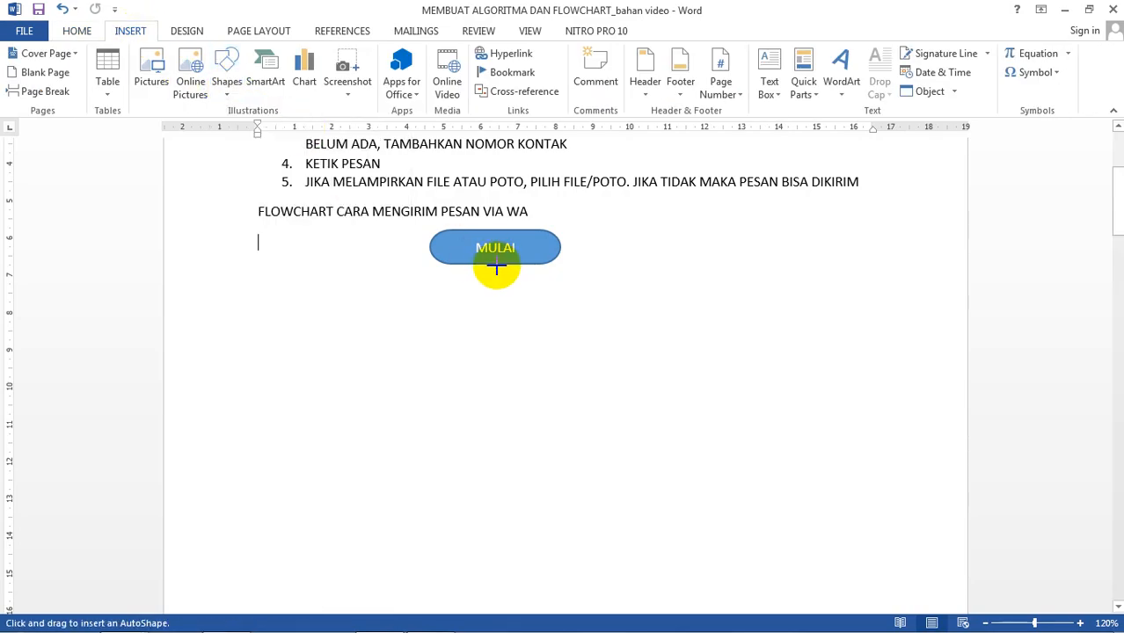
{"action": "left_click_drag", "start_coordinate": [494, 265], "coordinate": [496, 288]}
{"action": "left_click", "coordinate": [572, 284]}
Step: Select the first arrow under MULAI and delete it
{"action": "scroll", "coordinate": [572, 284], "scroll_direction": "up", "scroll_amount": 1}
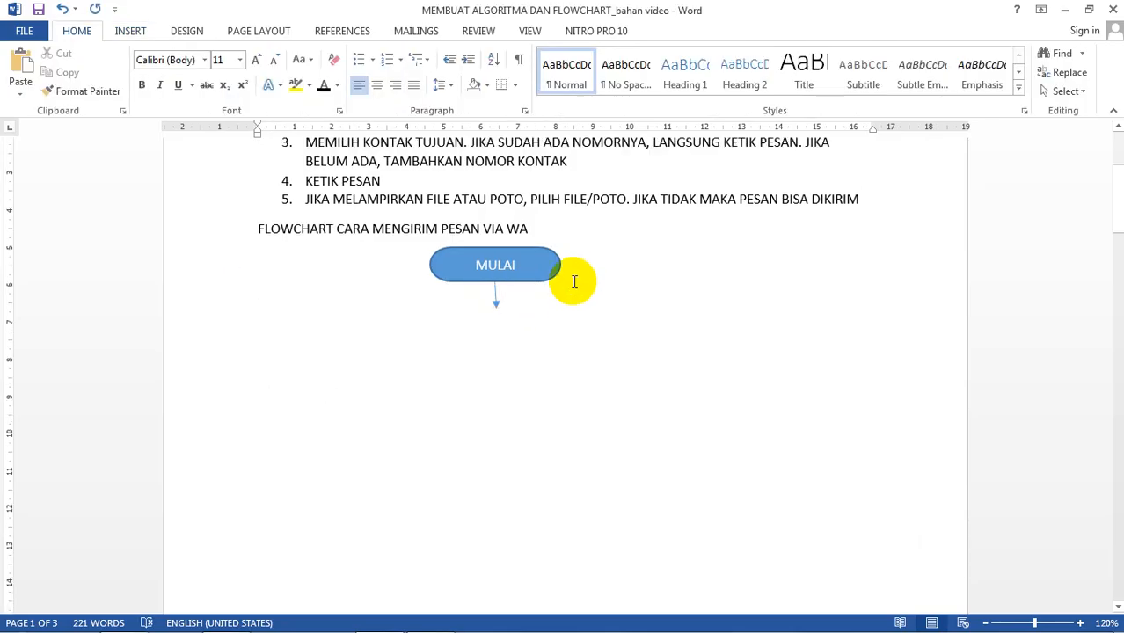
{"action": "scroll", "coordinate": [575, 283], "scroll_direction": "up", "scroll_amount": 1}
{"action": "scroll", "coordinate": [574, 282], "scroll_direction": "up", "scroll_amount": 1}
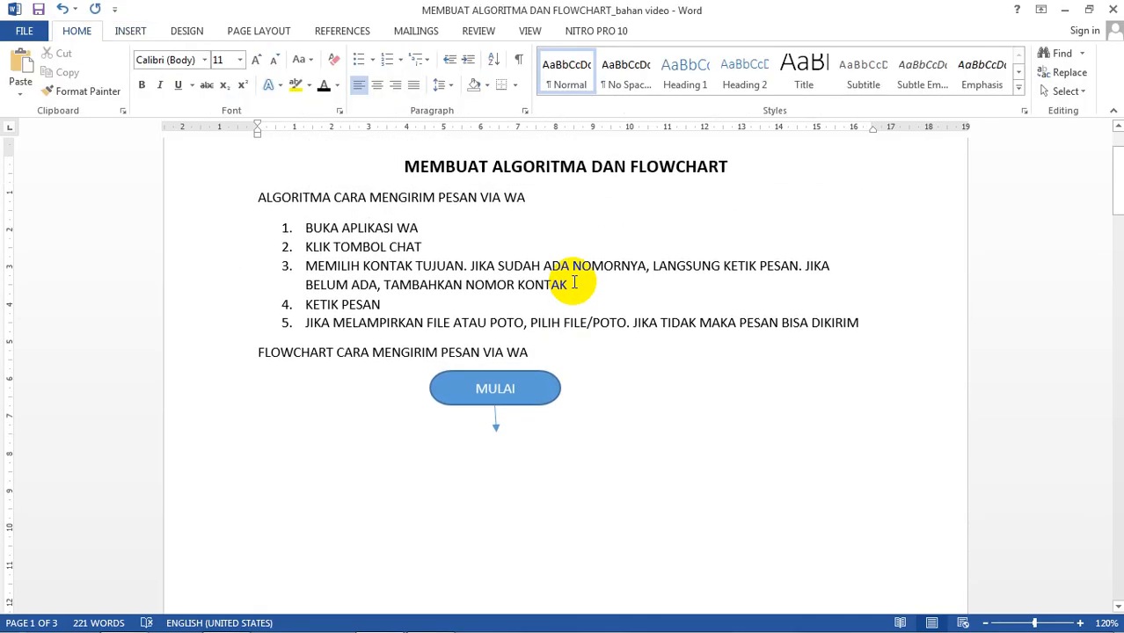
{"action": "left_click", "coordinate": [495, 423]}
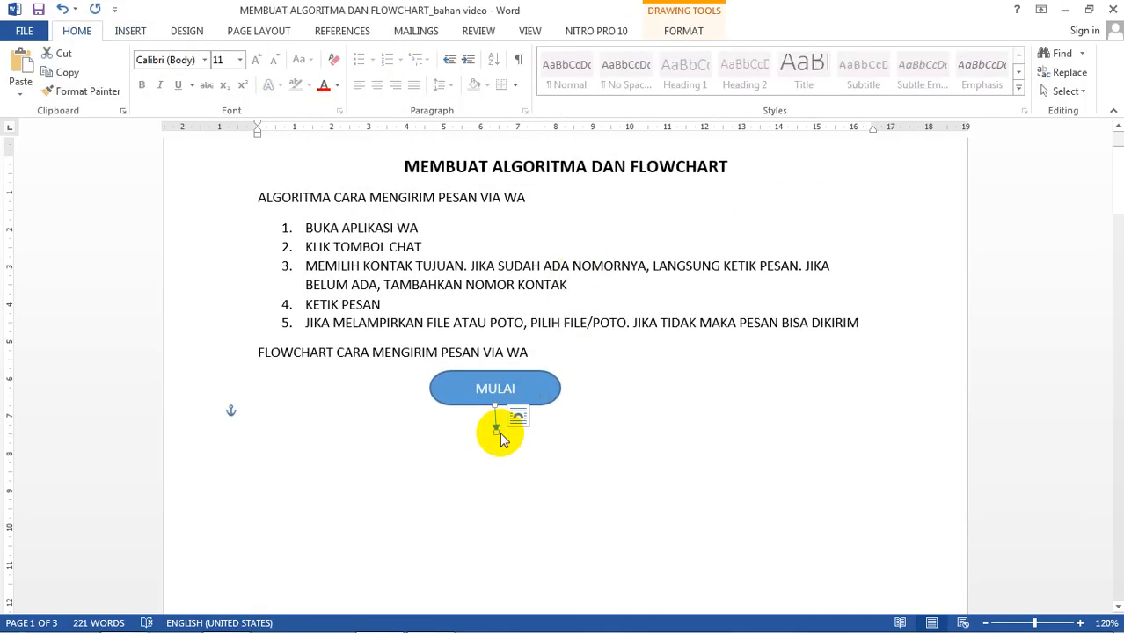
{"action": "left_click", "coordinate": [579, 427]}
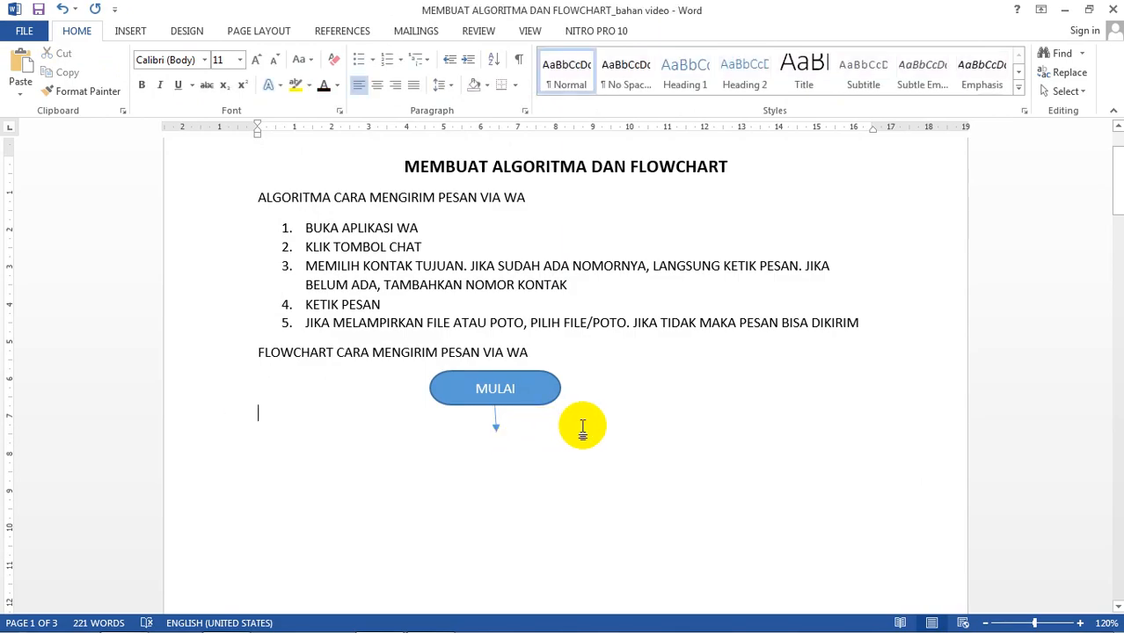
{"action": "scroll", "coordinate": [582, 426], "scroll_direction": "down", "scroll_amount": 1}
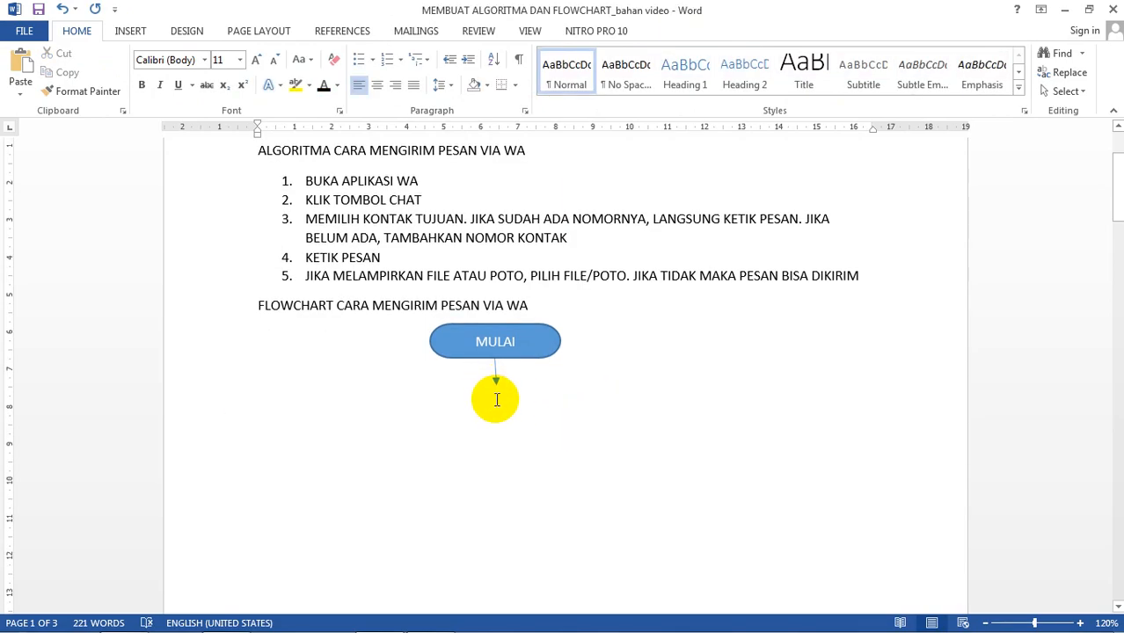
{"action": "left_click", "coordinate": [495, 380]}
{"action": "key", "text": "Delete"}
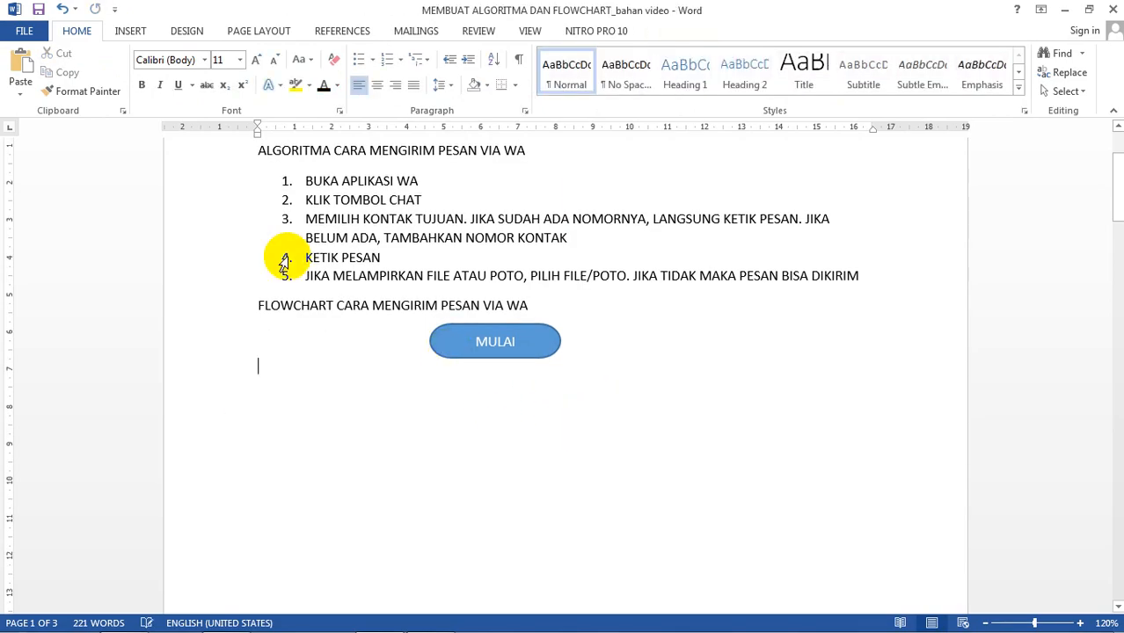
Step: Redraw the arrow downward from the bottom of MULAI
{"action": "left_click", "coordinate": [130, 32]}
{"action": "left_click", "coordinate": [230, 86]}
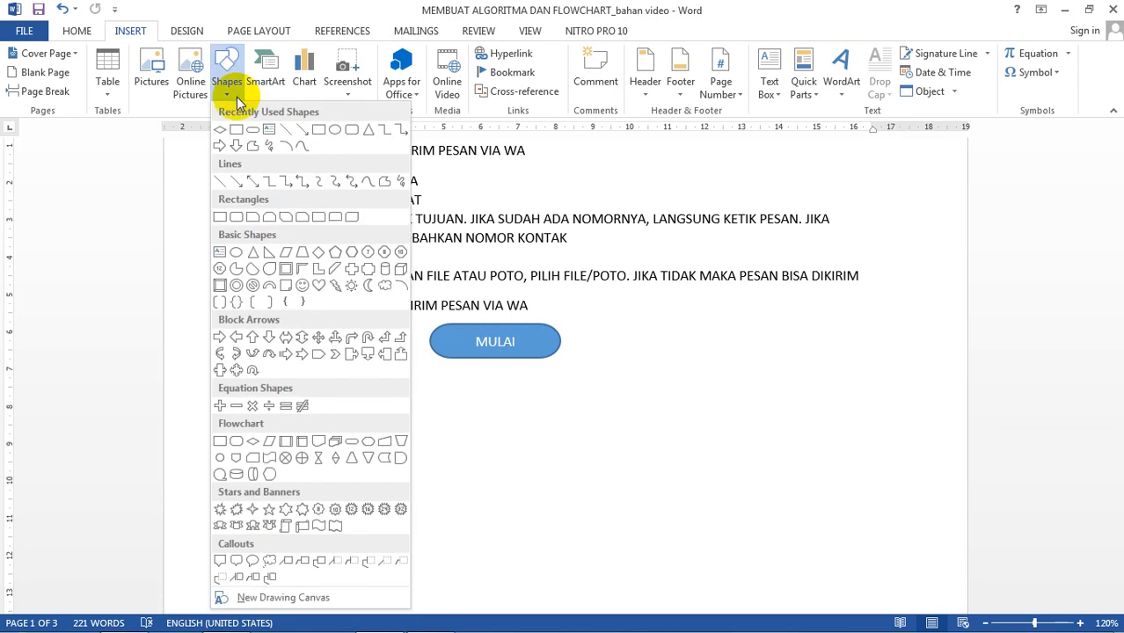
{"action": "left_click", "coordinate": [236, 181]}
{"action": "left_click_drag", "start_coordinate": [495, 359], "coordinate": [493, 391]}
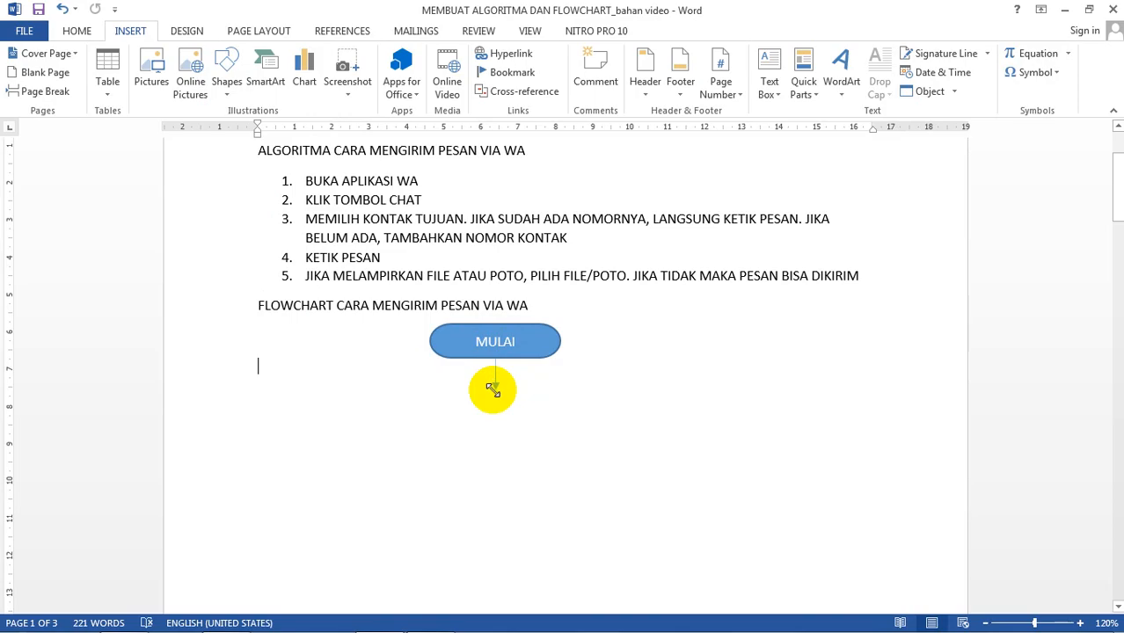
{"action": "left_click", "coordinate": [585, 402]}
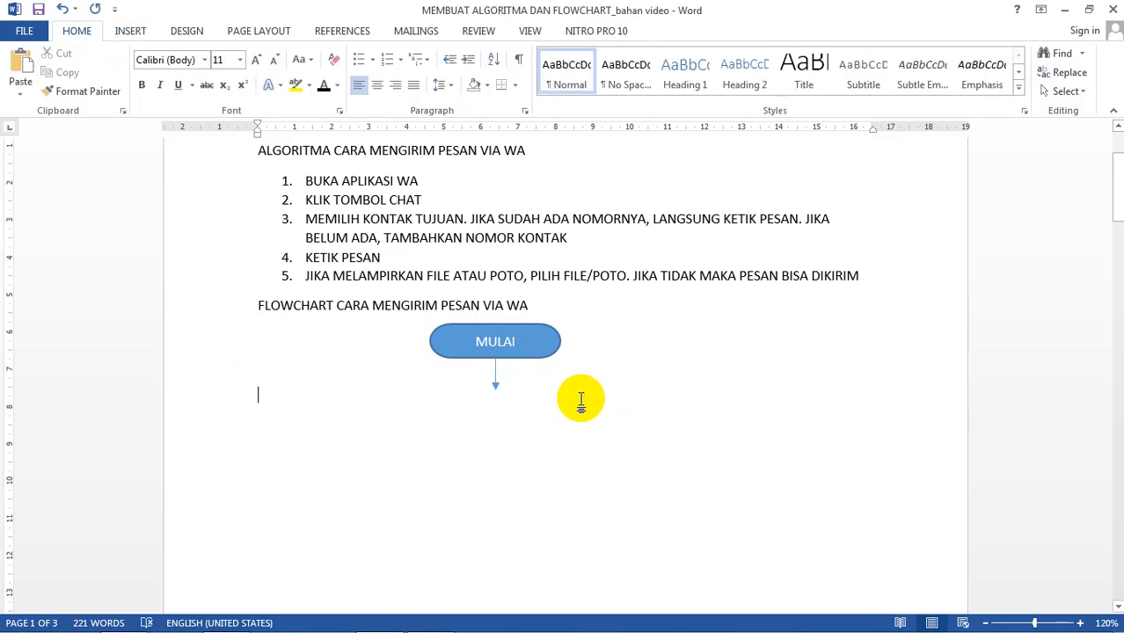
{"action": "scroll", "coordinate": [580, 400], "scroll_direction": "up", "scroll_amount": 1}
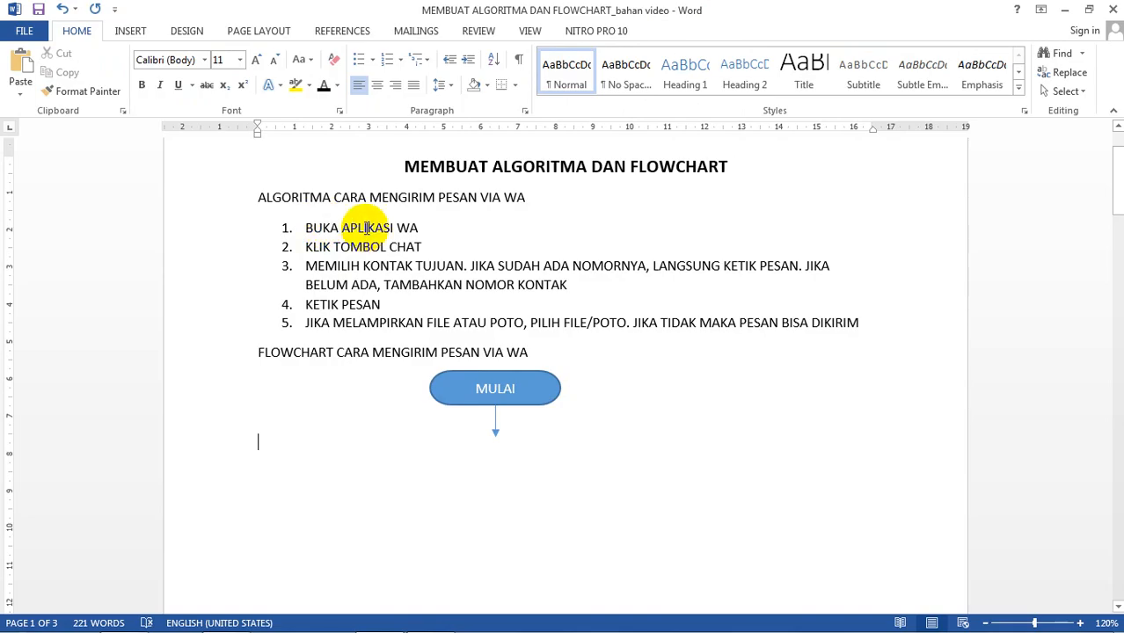
{"action": "left_click", "coordinate": [128, 29]}
Step: Draw a Flowchart: Process rectangle below the arrow and label it BUKA APLIKASI WA
{"action": "left_click", "coordinate": [227, 83]}
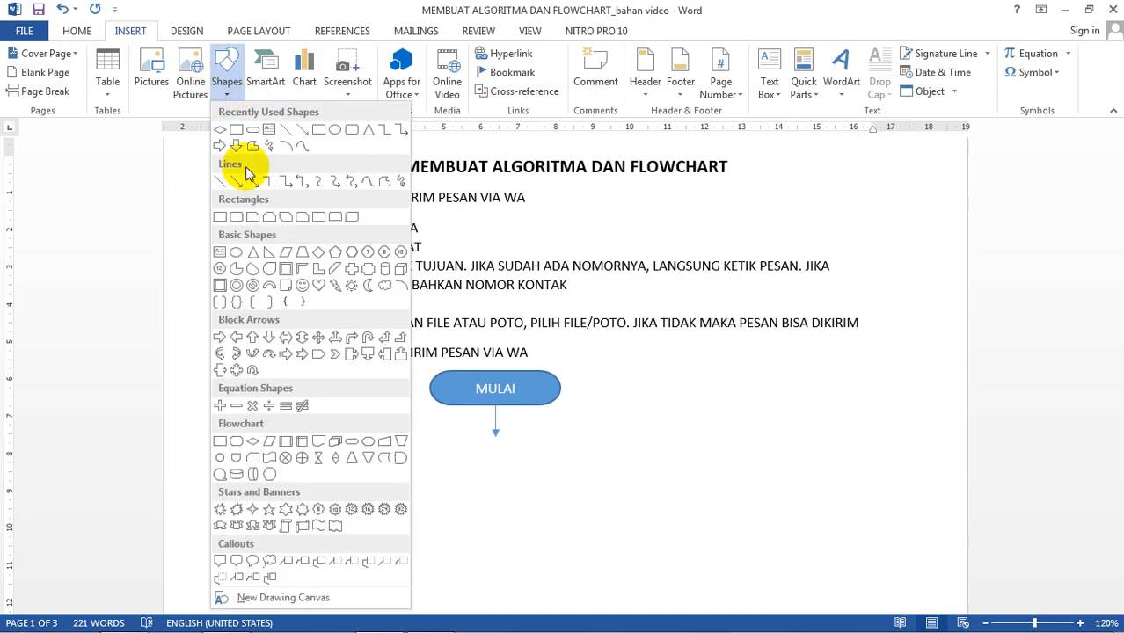
{"action": "left_click", "coordinate": [220, 444]}
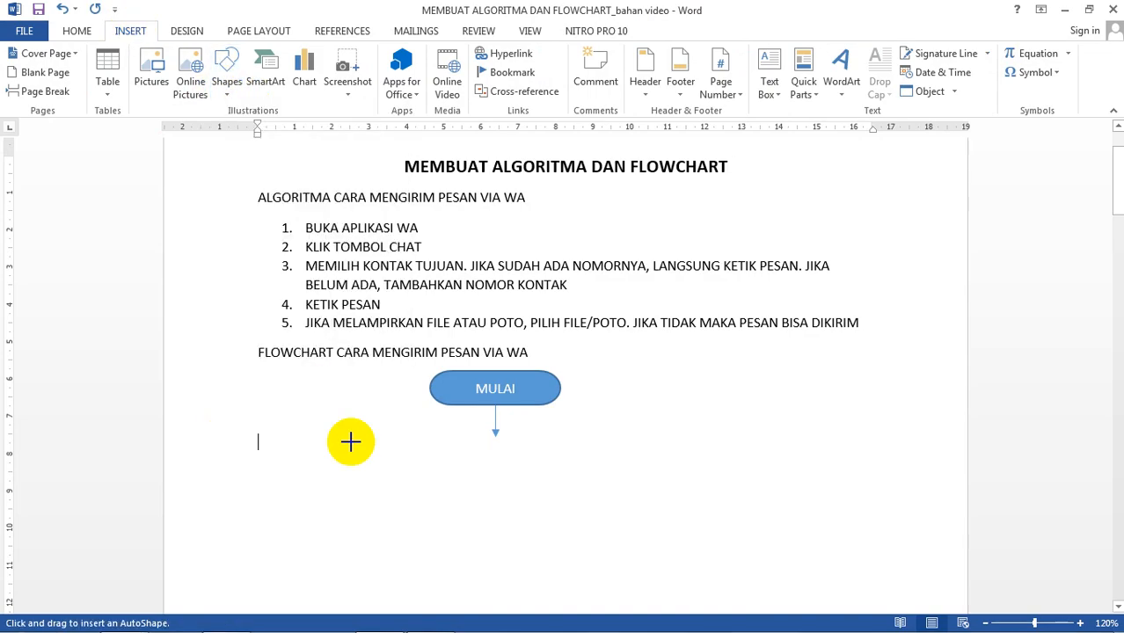
{"action": "mouse_move", "coordinate": [442, 439]}
{"action": "left_mouse_down"}
{"action": "mouse_move", "coordinate": [521, 462]}
{"action": "mouse_move", "coordinate": [586, 464]}
{"action": "mouse_move", "coordinate": [550, 467]}
{"action": "left_mouse_up"}
{"action": "right_click", "coordinate": [512, 456]}
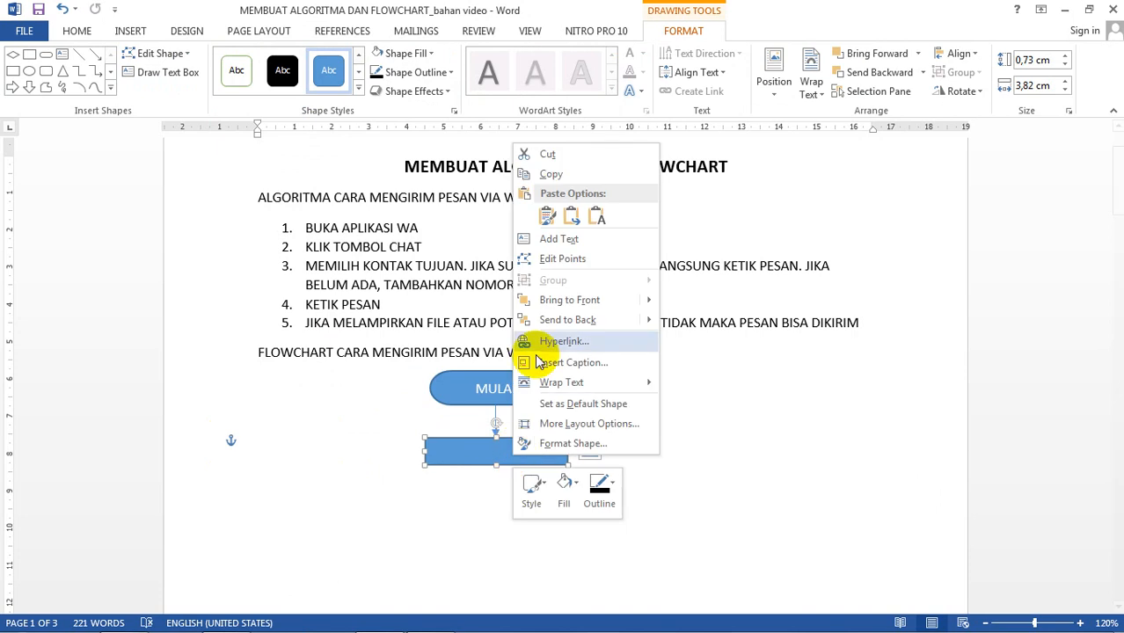
{"action": "left_click", "coordinate": [570, 236]}
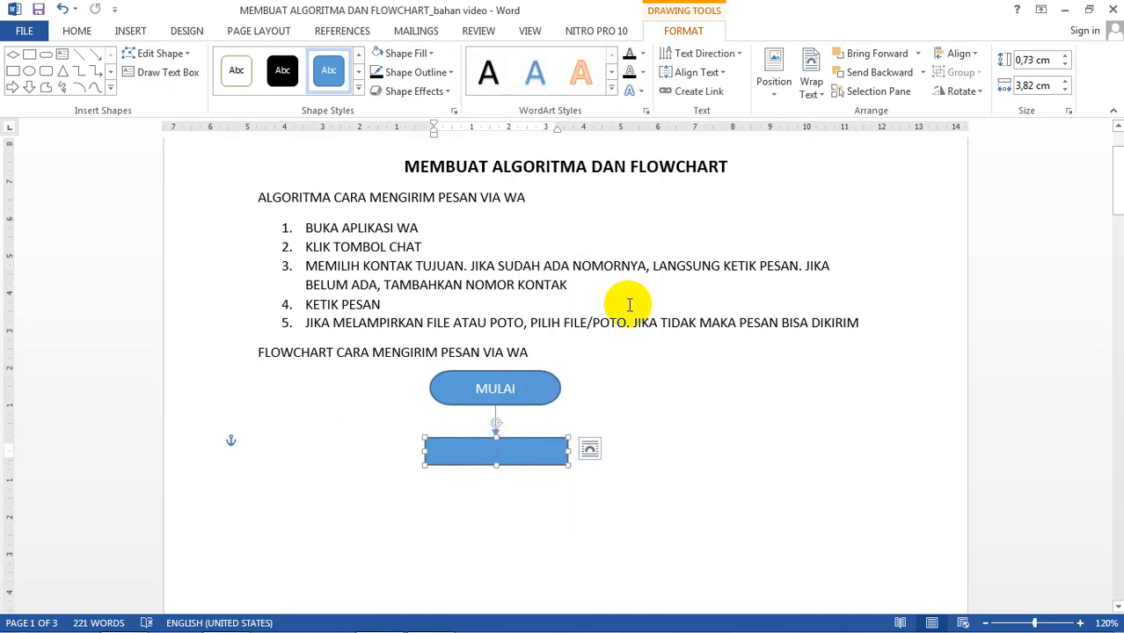
{"action": "type", "text": "BUKA"}
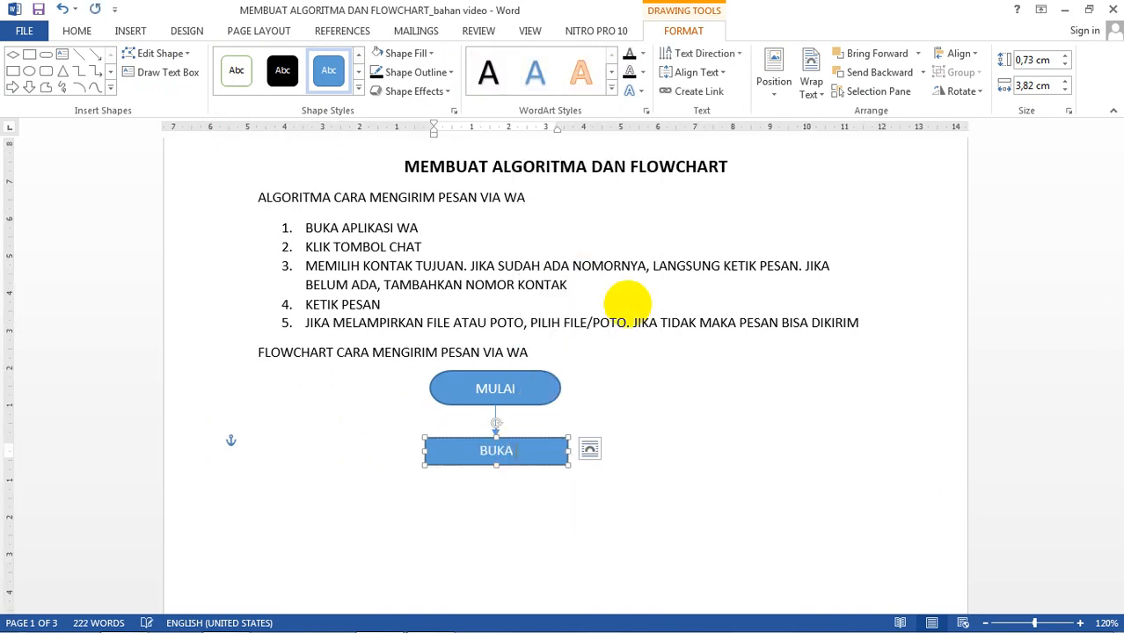
{"action": "type", "text": " APLIKASI "}
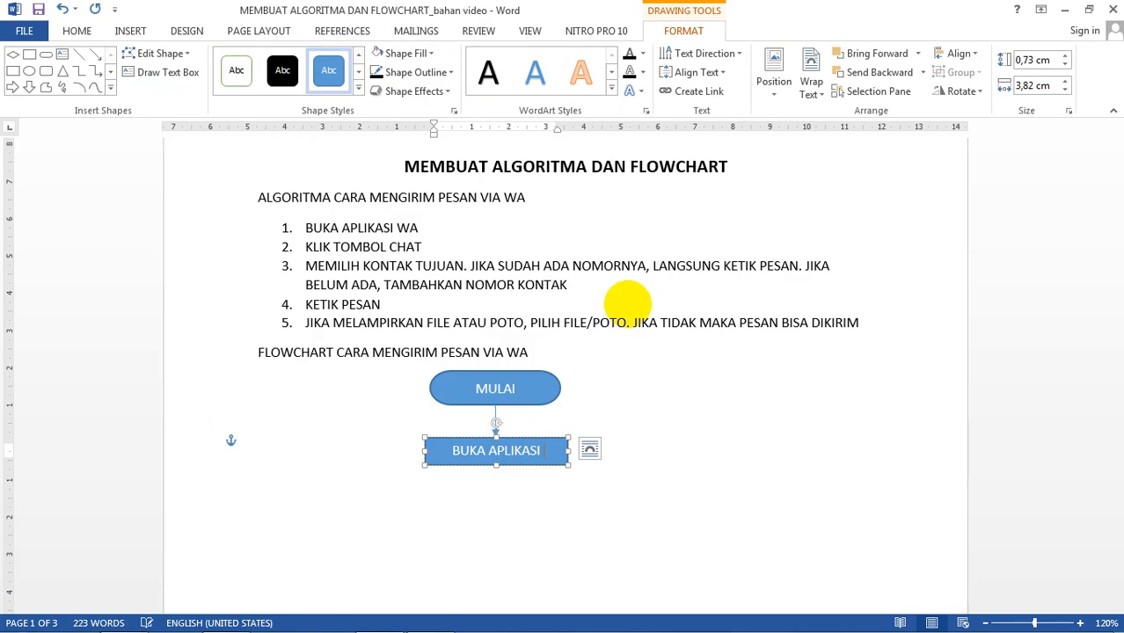
{"action": "type", "text": "WA"}
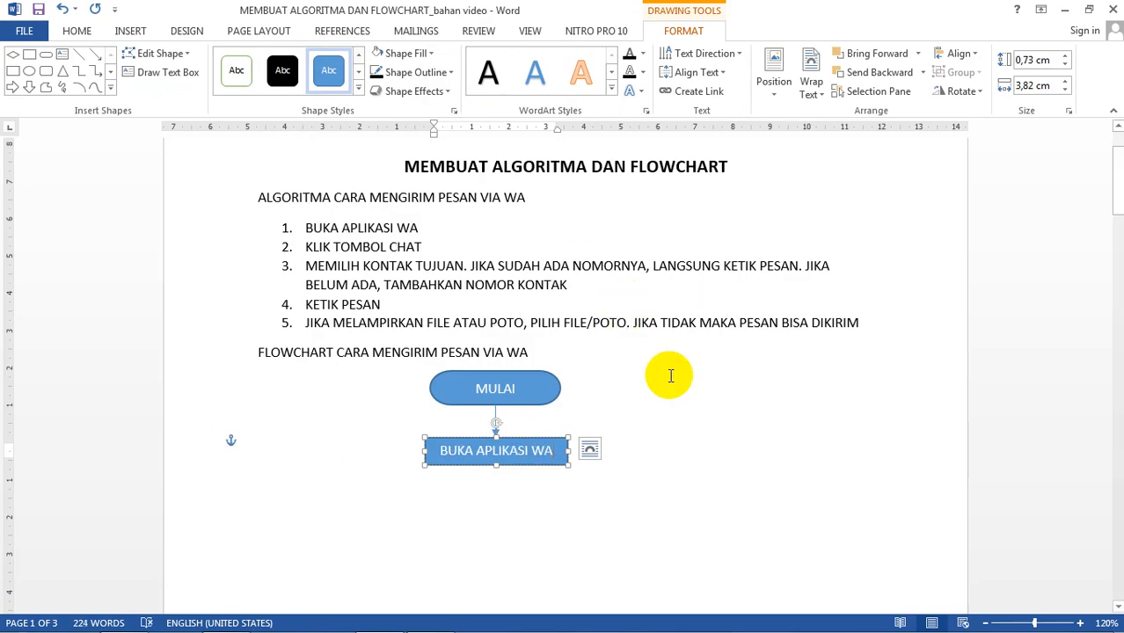
{"action": "left_click", "coordinate": [651, 437]}
{"action": "scroll", "coordinate": [458, 361], "scroll_direction": "down", "scroll_amount": 1}
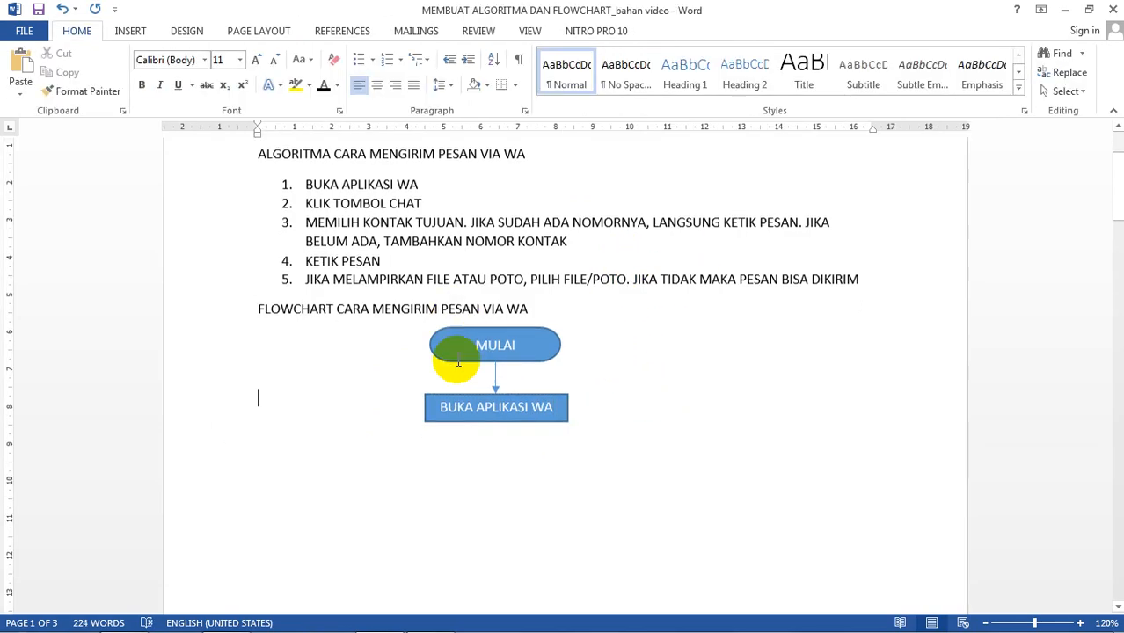
Step: Duplicate the arrow and BUKA APLIKASI WA box together and place the copy below
{"action": "left_click", "coordinate": [506, 397]}
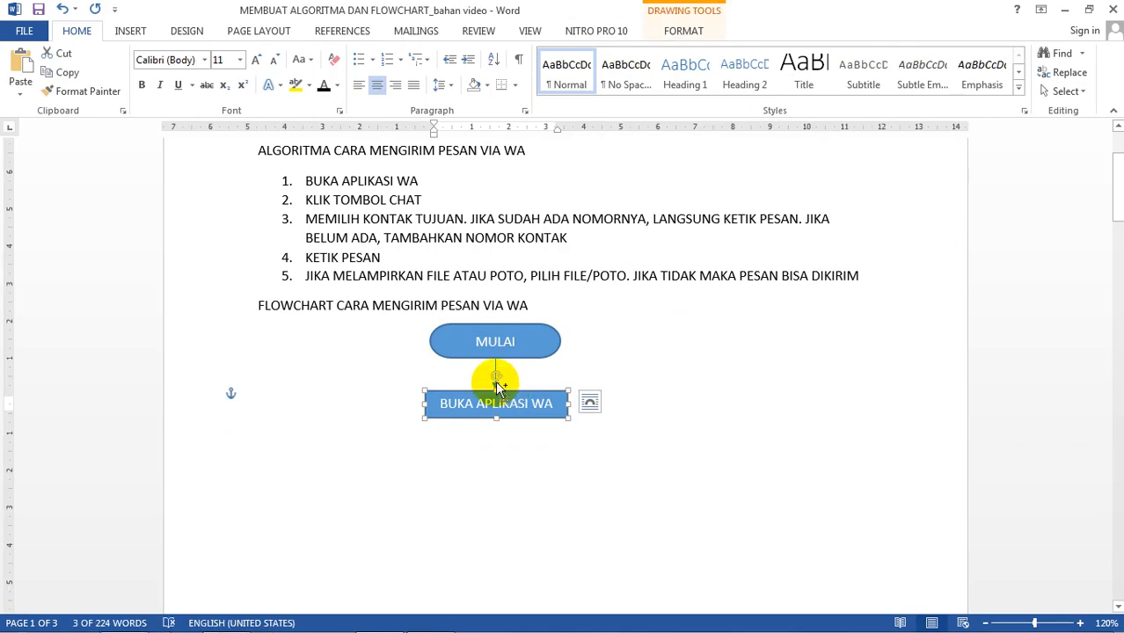
{"action": "left_click", "coordinate": [501, 371]}
{"action": "left_click_drag", "start_coordinate": [496, 359], "coordinate": [496, 388]}
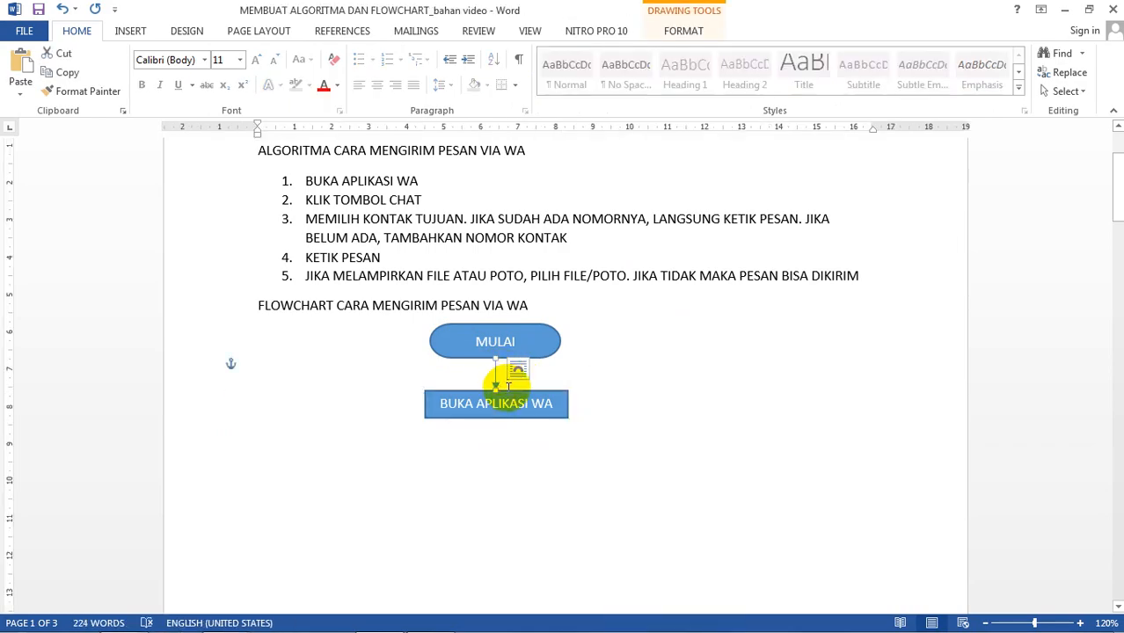
{"action": "left_click", "coordinate": [511, 398]}
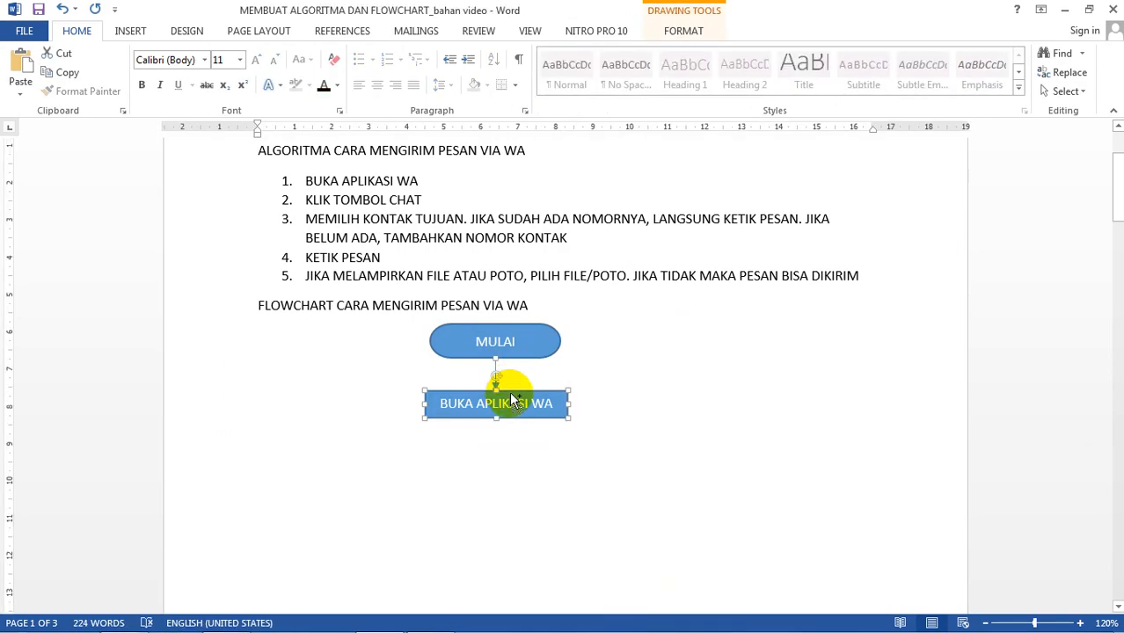
{"action": "key", "text": "ctrl+v"}
{"action": "left_click_drag", "start_coordinate": [377, 385], "coordinate": [539, 479]}
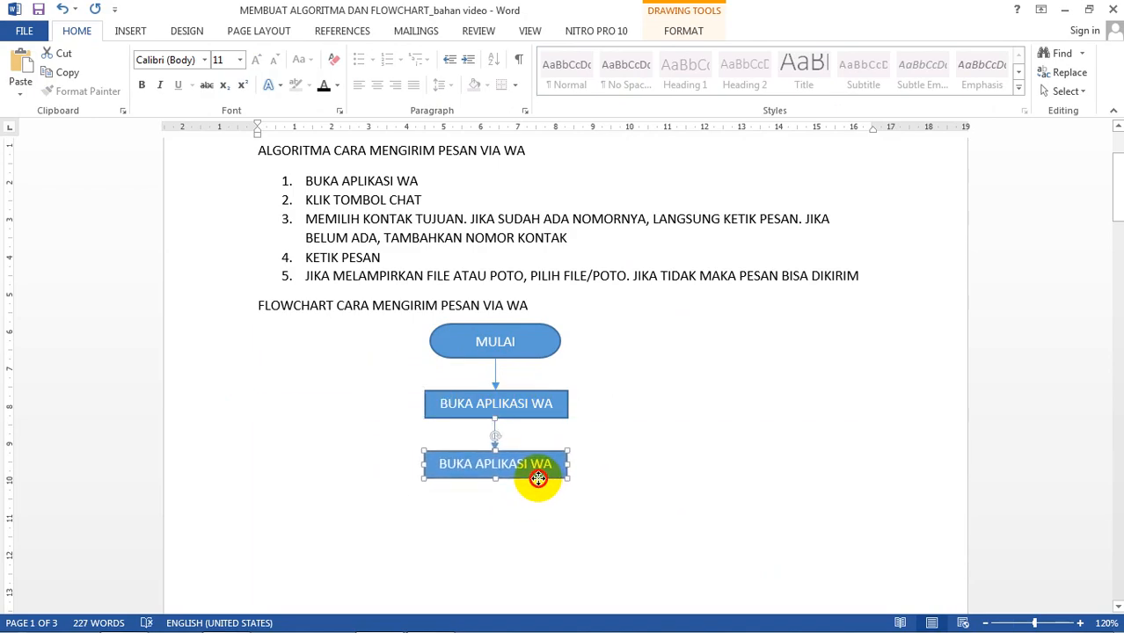
{"action": "left_click", "coordinate": [620, 391]}
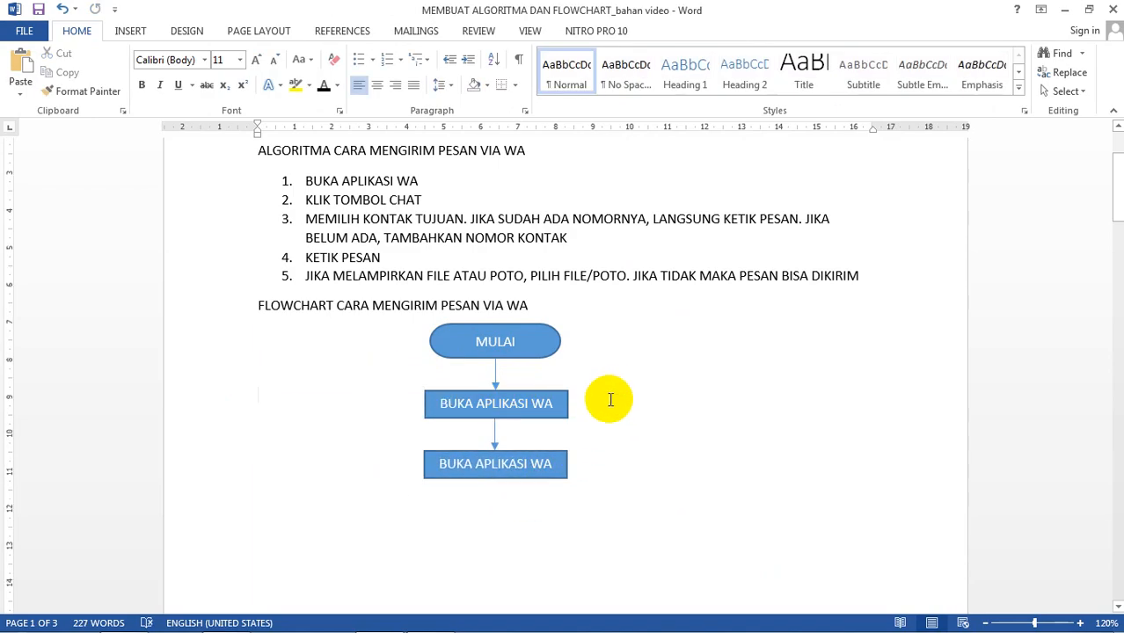
Step: Relabel the copied box KLIK TOMBOL CHAT
{"action": "scroll", "coordinate": [607, 397], "scroll_direction": "down", "scroll_amount": 2}
{"action": "scroll", "coordinate": [606, 400], "scroll_direction": "up", "scroll_amount": 2}
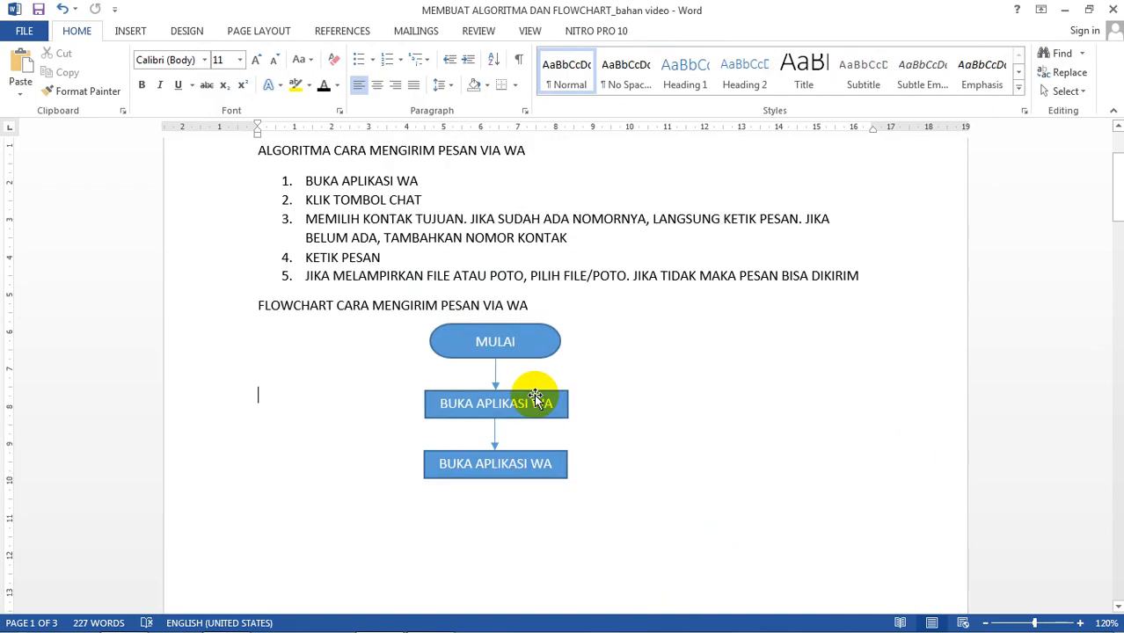
{"action": "left_click", "coordinate": [527, 463]}
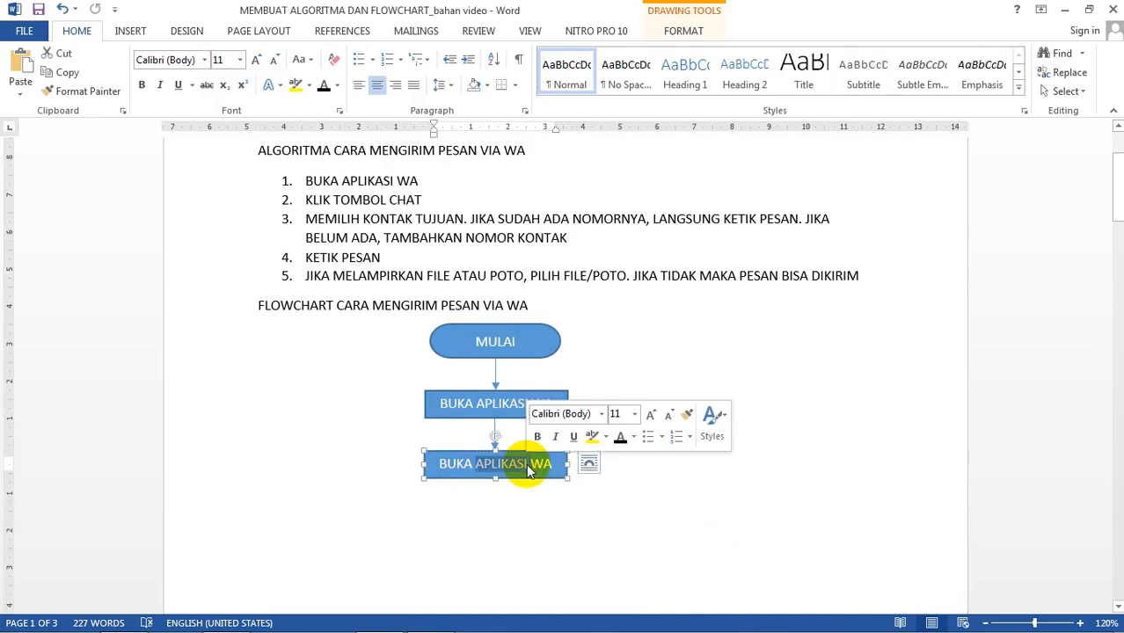
{"action": "key", "text": "BackSpace"}
{"action": "type", "text": "KLIK"}
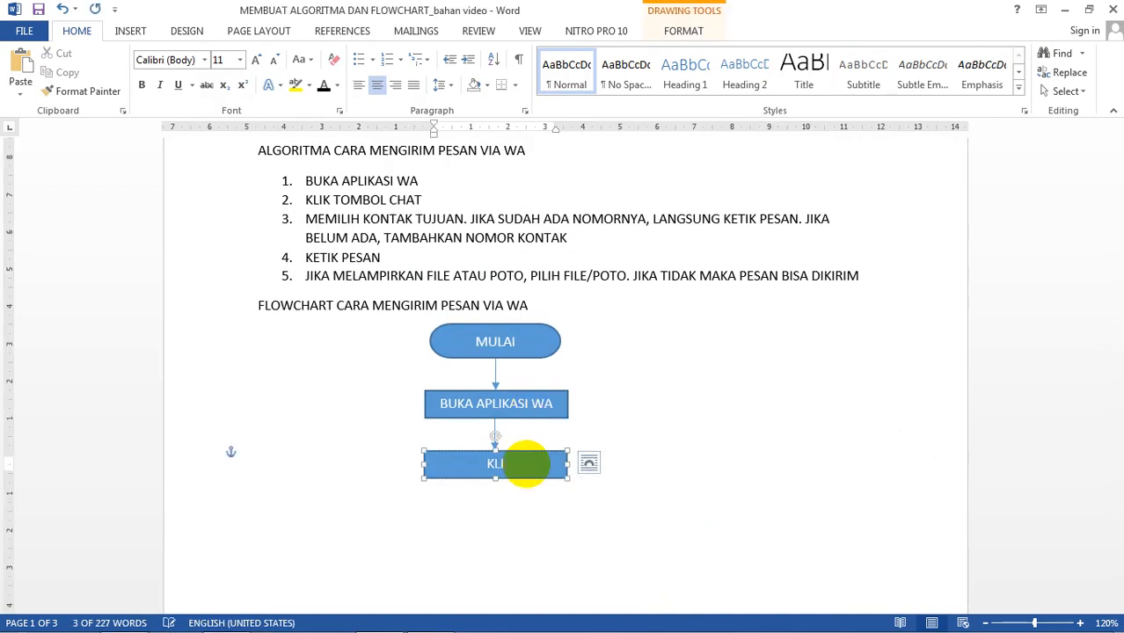
{"action": "type", "text": " TOMBOL"}
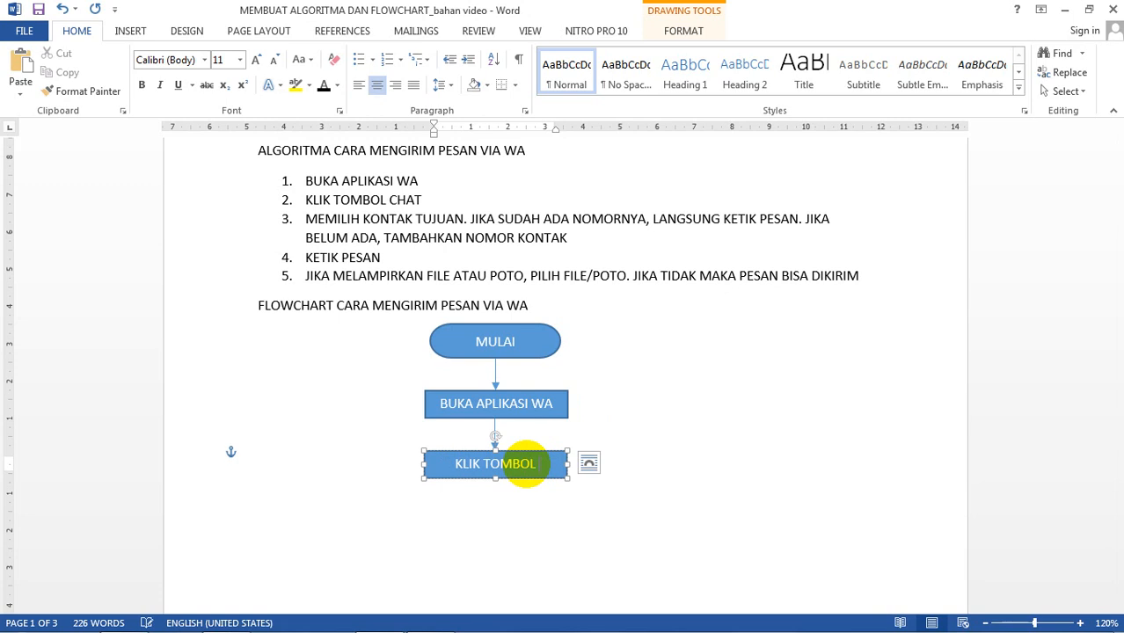
{"action": "type", "text": " CHAT"}
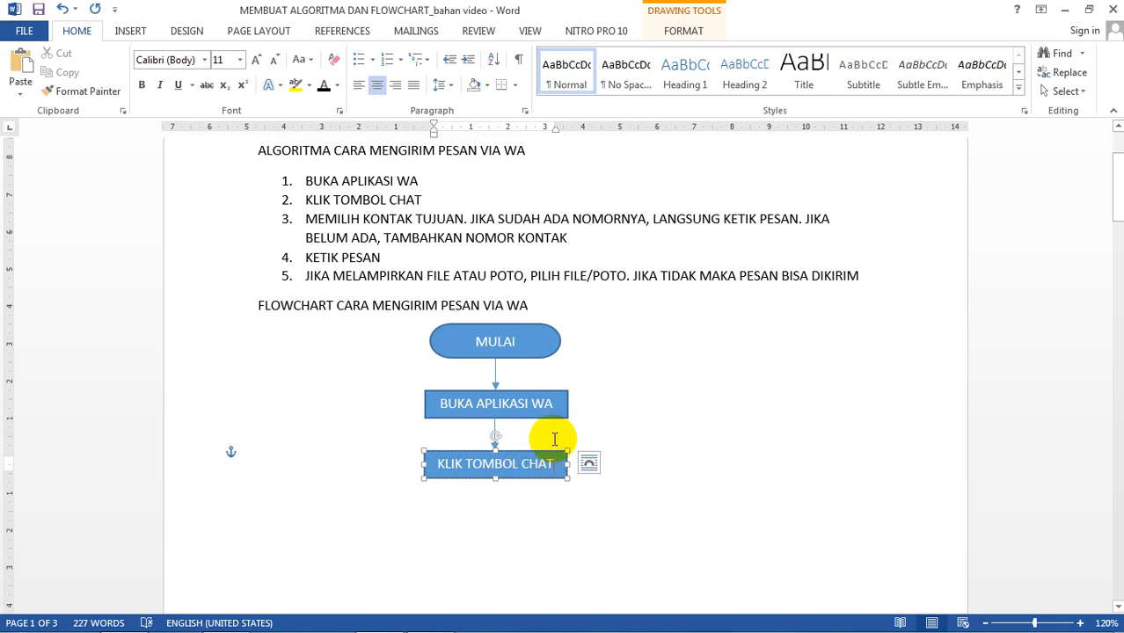
{"action": "left_click", "coordinate": [677, 428]}
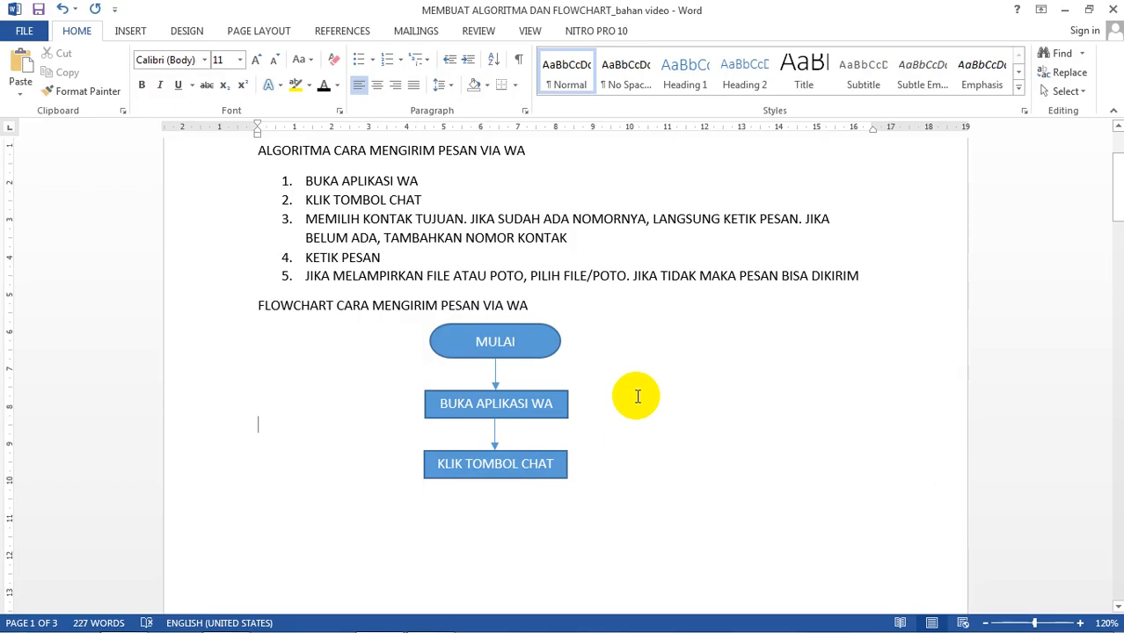
{"action": "scroll", "coordinate": [638, 396], "scroll_direction": "down", "scroll_amount": 2}
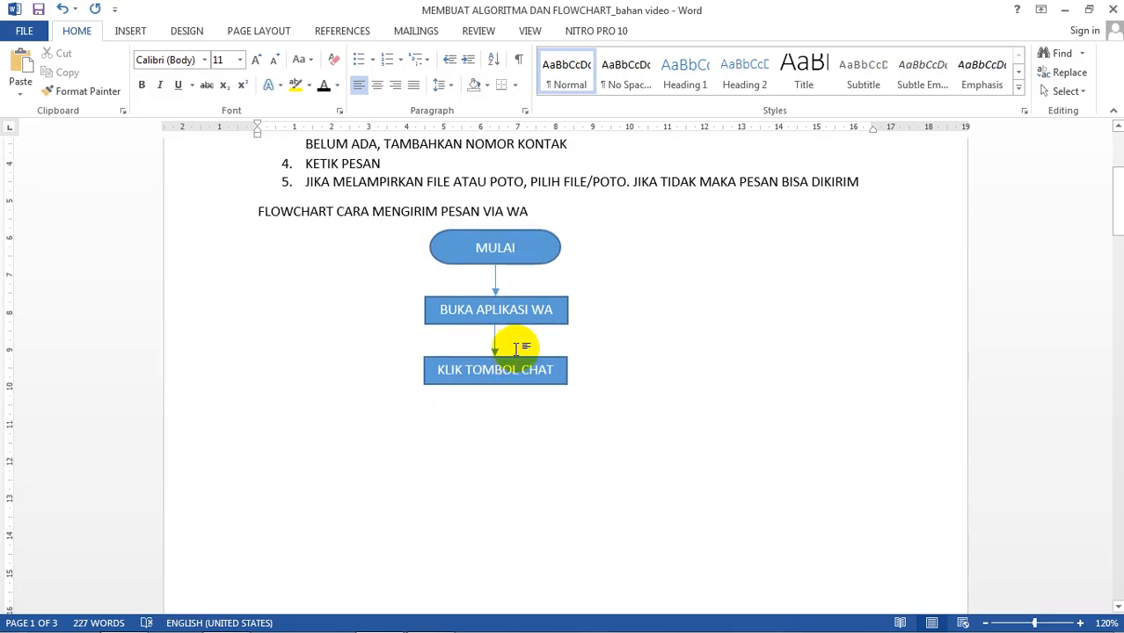
Step: Copy the arrow and KLIK TOMBOL CHAT box below it and relabel the copy PILIH KONTAK
{"action": "left_click", "coordinate": [498, 348]}
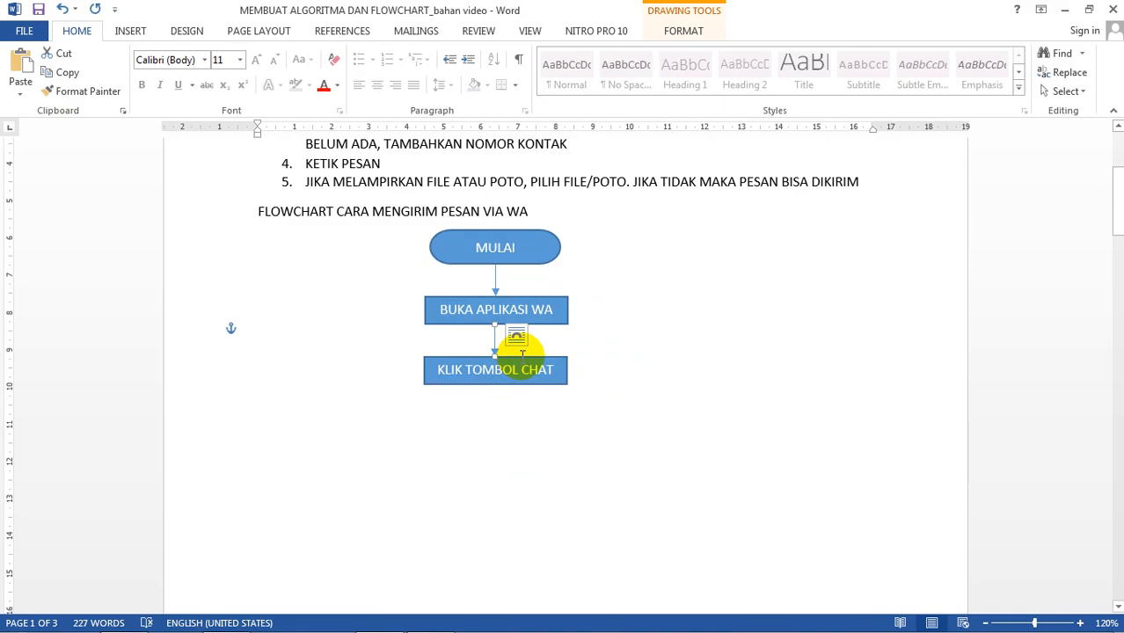
{"action": "left_click", "coordinate": [524, 361]}
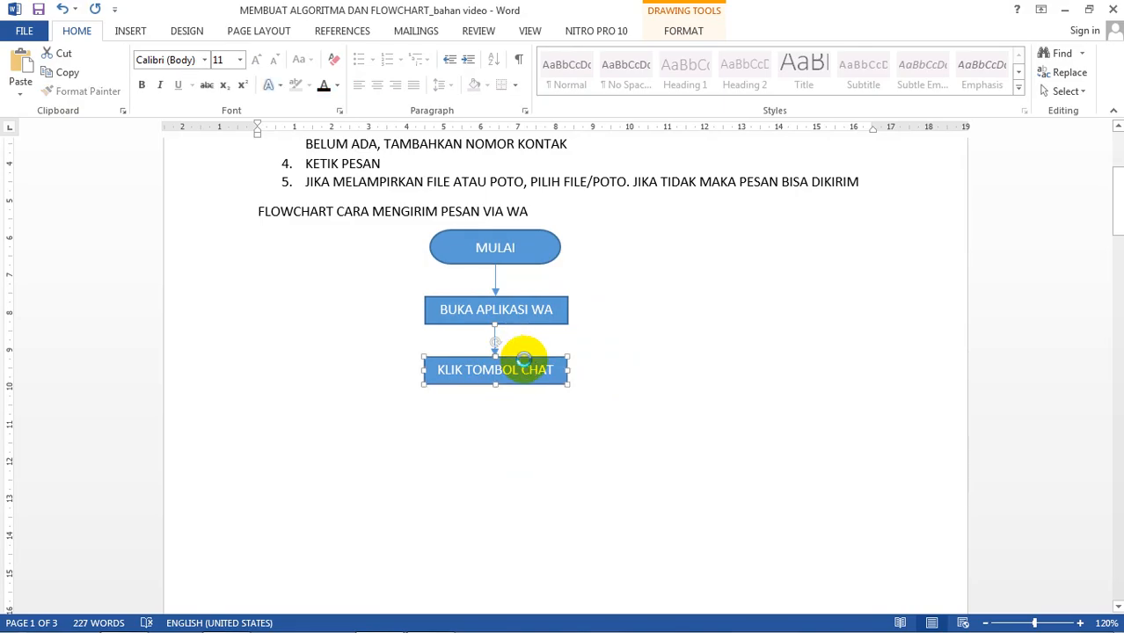
{"action": "key", "text": "ctrl+v"}
{"action": "left_click_drag", "start_coordinate": [361, 347], "coordinate": [527, 444]}
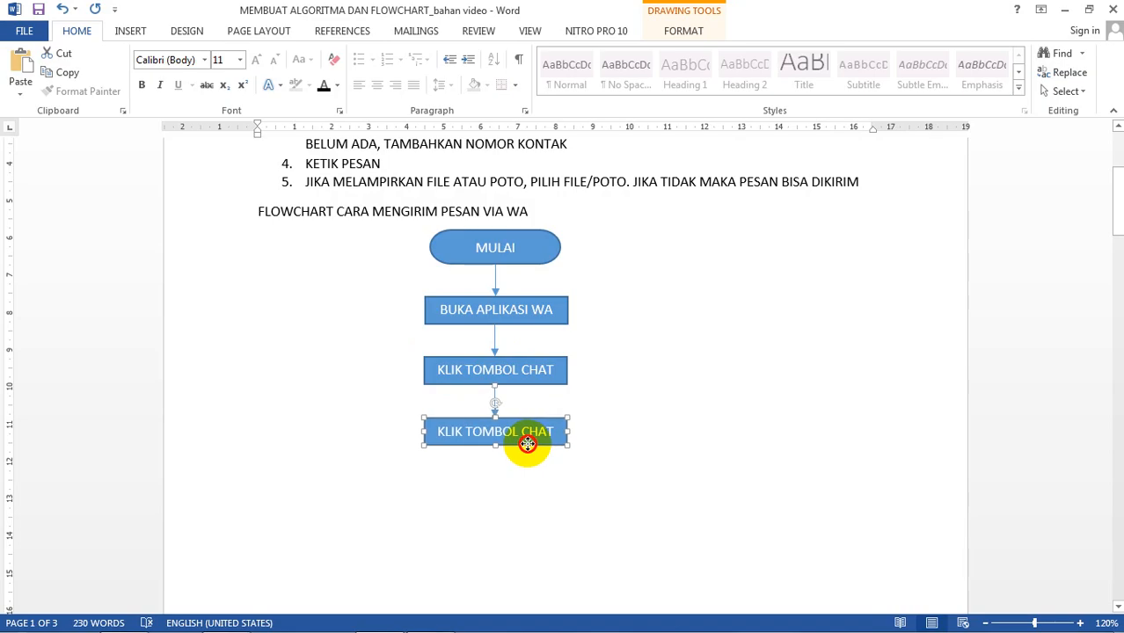
{"action": "triple_click", "coordinate": [515, 434]}
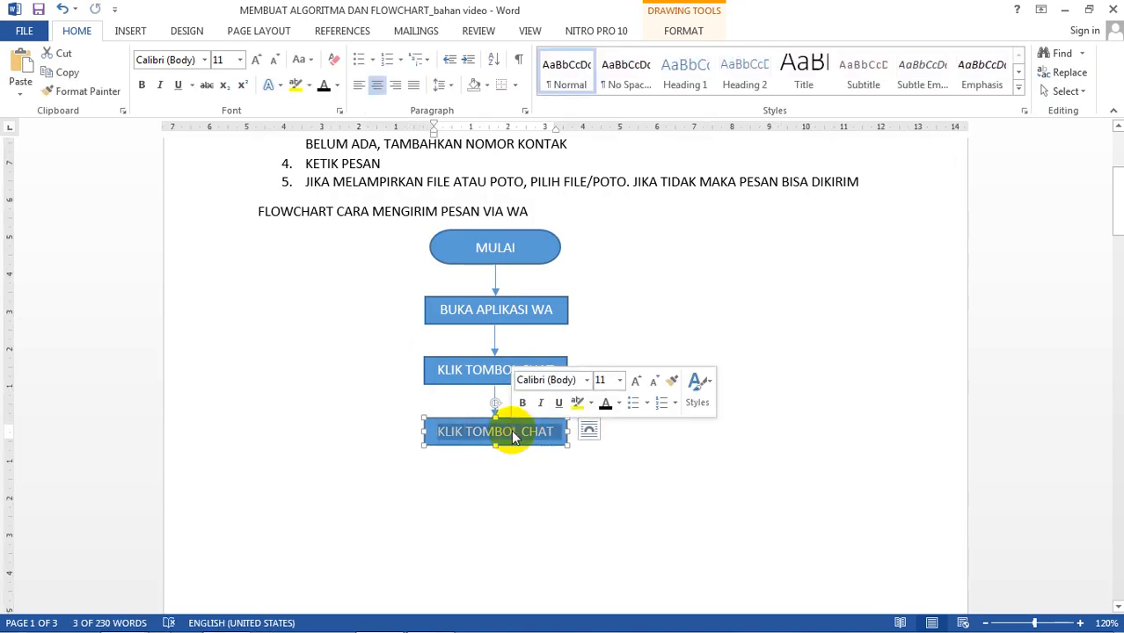
{"action": "type", "text": "PILIH KON"}
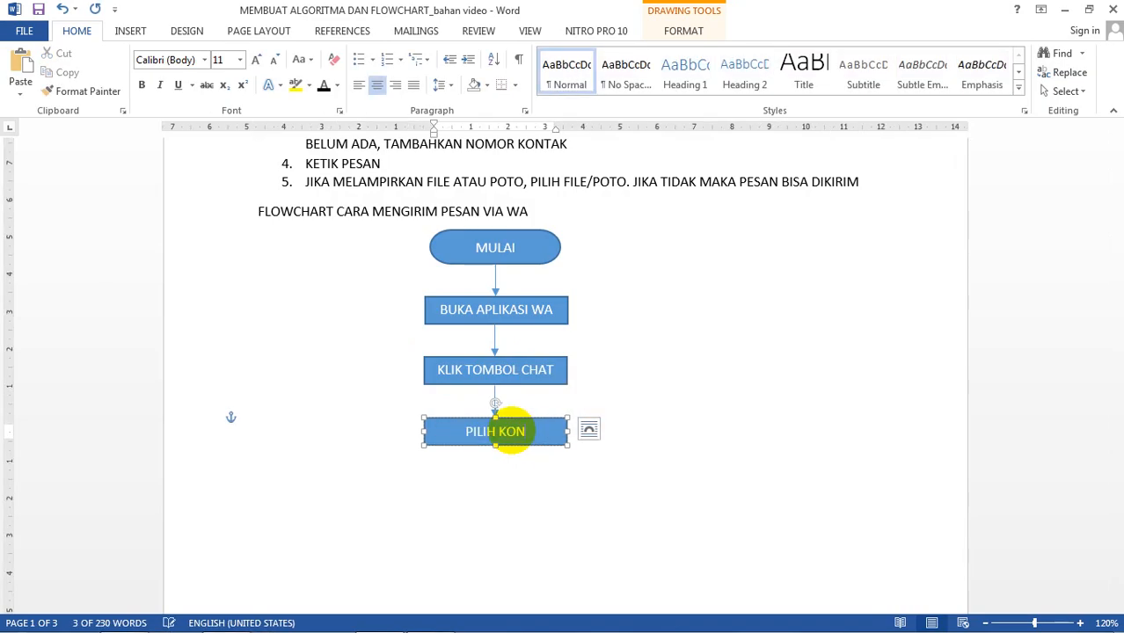
{"action": "type", "text": "TAK"}
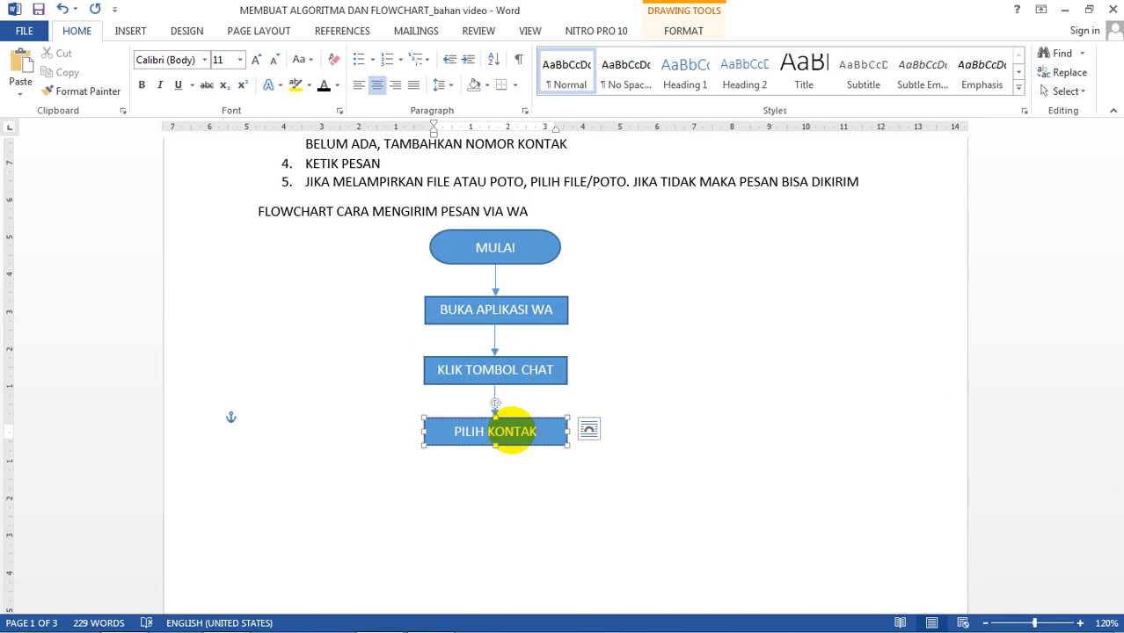
{"action": "left_click", "coordinate": [641, 375]}
{"action": "scroll", "coordinate": [545, 399], "scroll_direction": "down", "scroll_amount": 2}
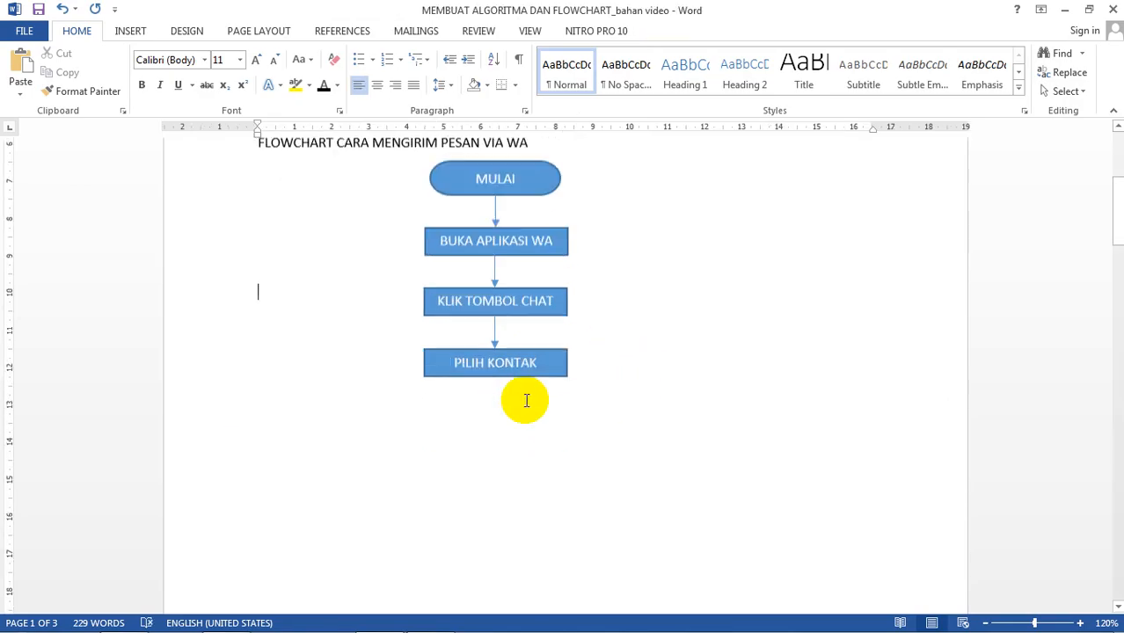
{"action": "scroll", "coordinate": [426, 337], "scroll_direction": "up", "scroll_amount": 4}
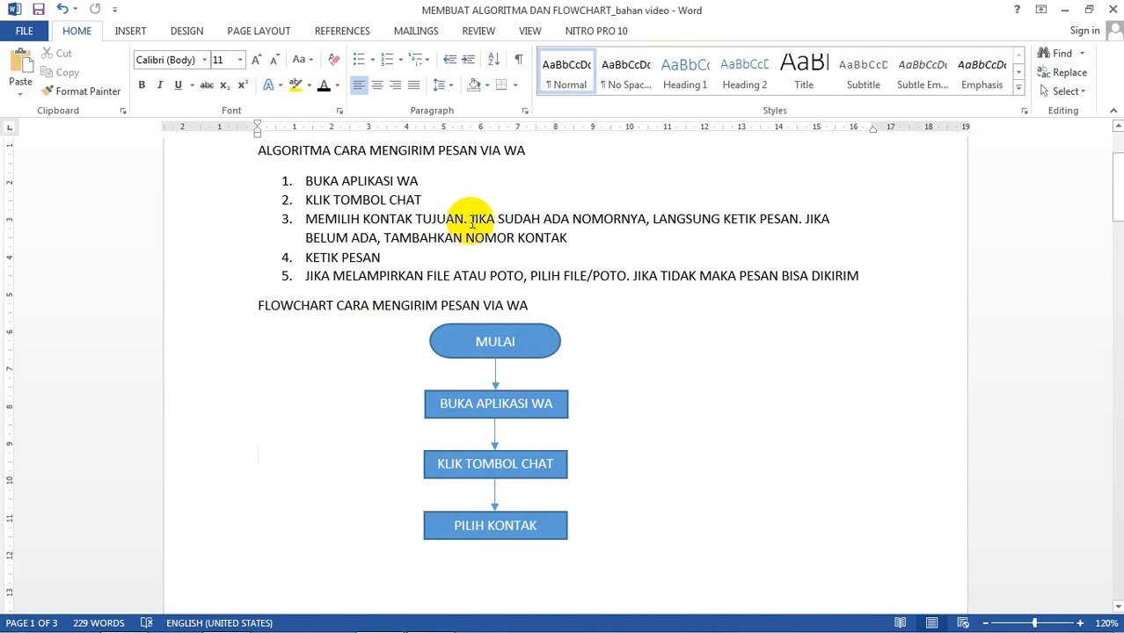
Step: Mark the word JIKA in step 3, then draw a Flowchart: Decision diamond below PILIH KONTAK
{"action": "left_click_drag", "start_coordinate": [471, 220], "coordinate": [497, 222]}
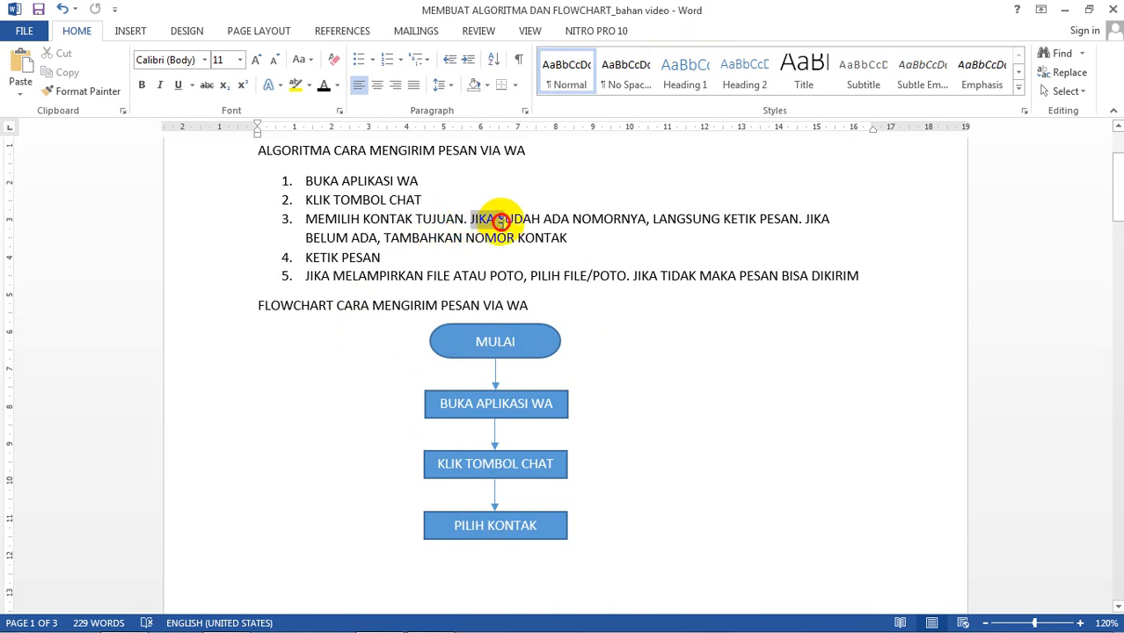
{"action": "left_click_drag", "start_coordinate": [501, 222], "coordinate": [504, 221]}
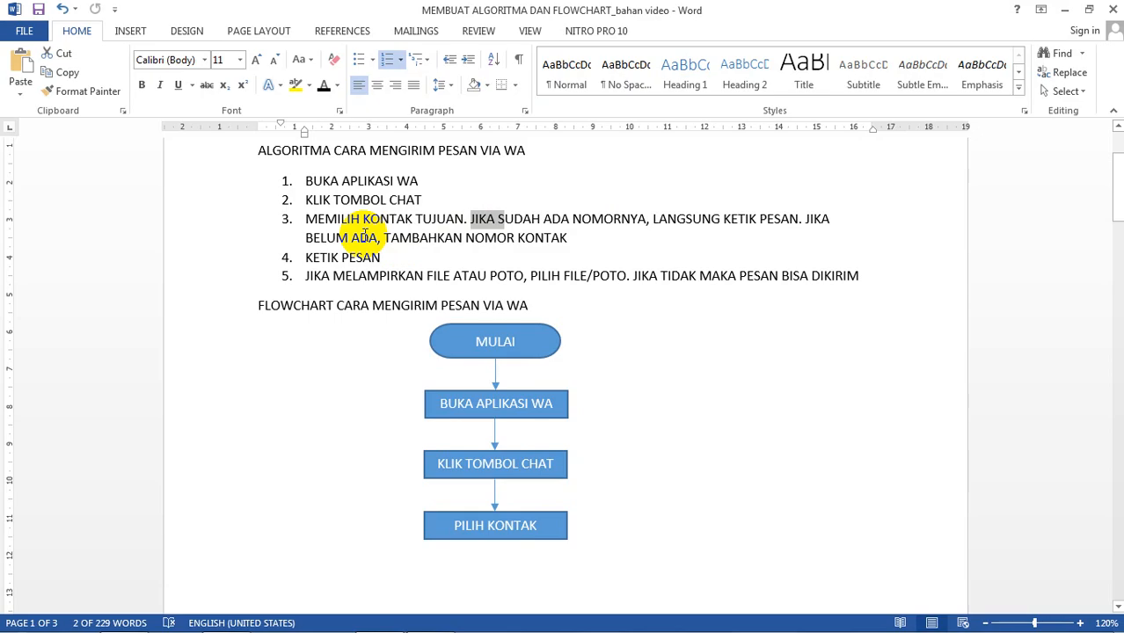
{"action": "left_click", "coordinate": [131, 31]}
{"action": "left_click", "coordinate": [224, 93]}
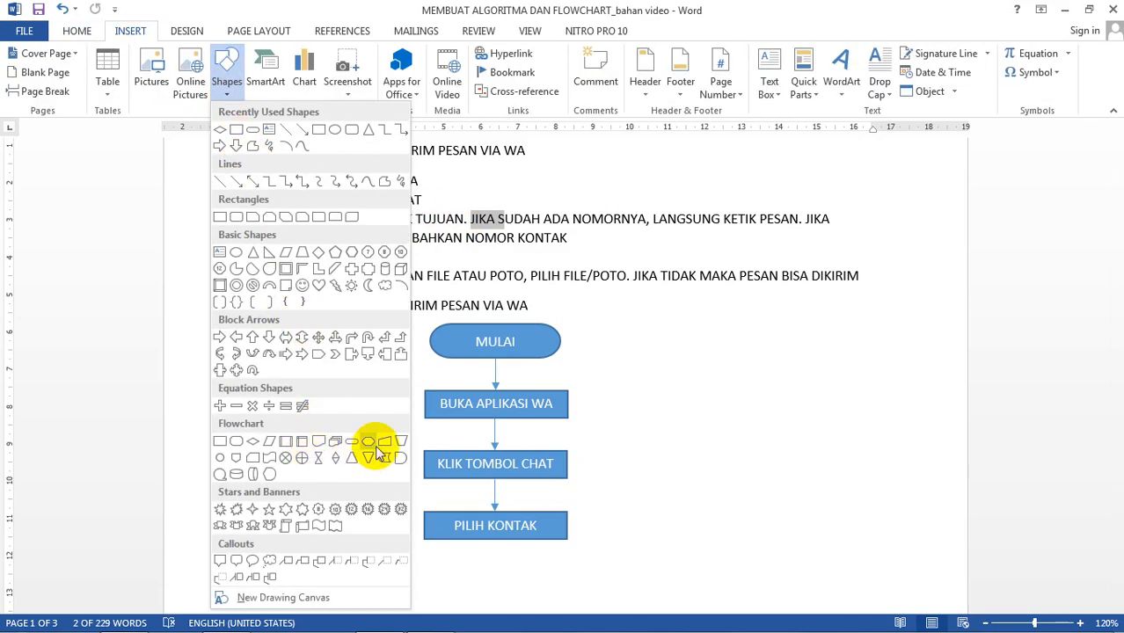
{"action": "left_click", "coordinate": [253, 449]}
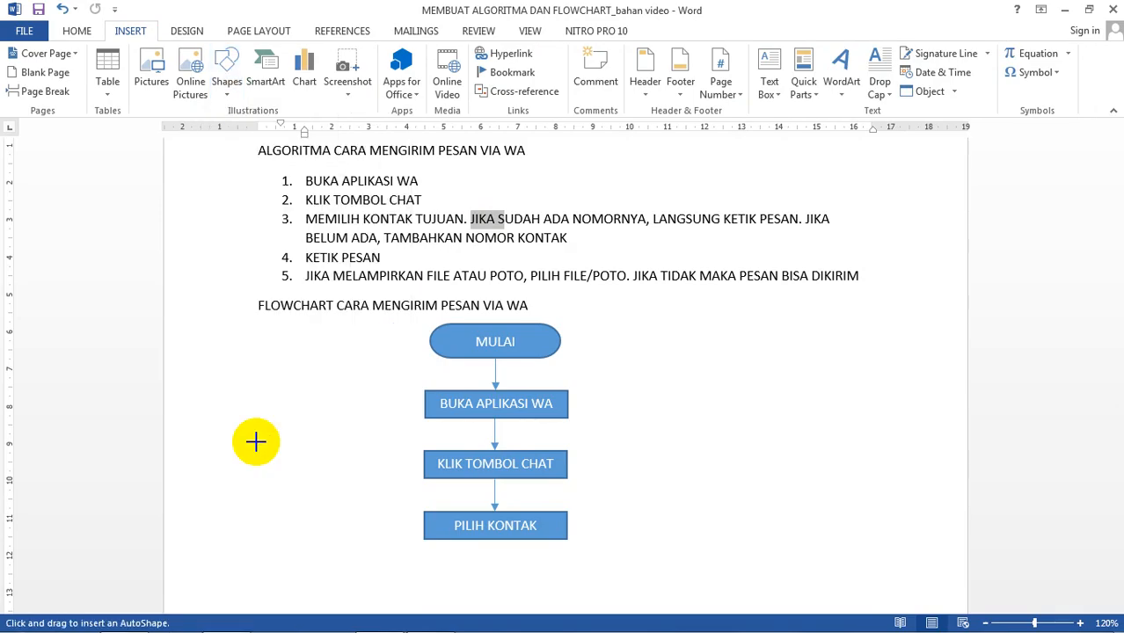
{"action": "scroll", "coordinate": [495, 439], "scroll_direction": "down", "scroll_amount": 5}
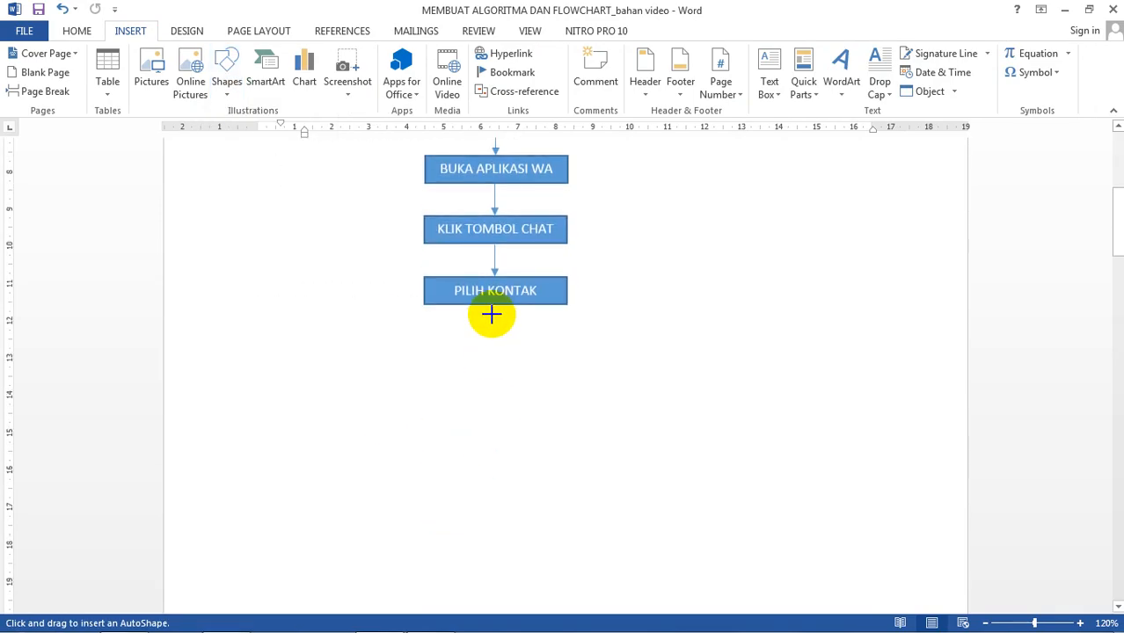
{"action": "mouse_move", "coordinate": [489, 337]}
{"action": "left_mouse_down"}
{"action": "mouse_move", "coordinate": [470, 376]}
{"action": "mouse_move", "coordinate": [512, 406]}
{"action": "mouse_move", "coordinate": [602, 400]}
{"action": "mouse_move", "coordinate": [630, 420]}
{"action": "mouse_move", "coordinate": [520, 403]}
{"action": "left_mouse_up"}
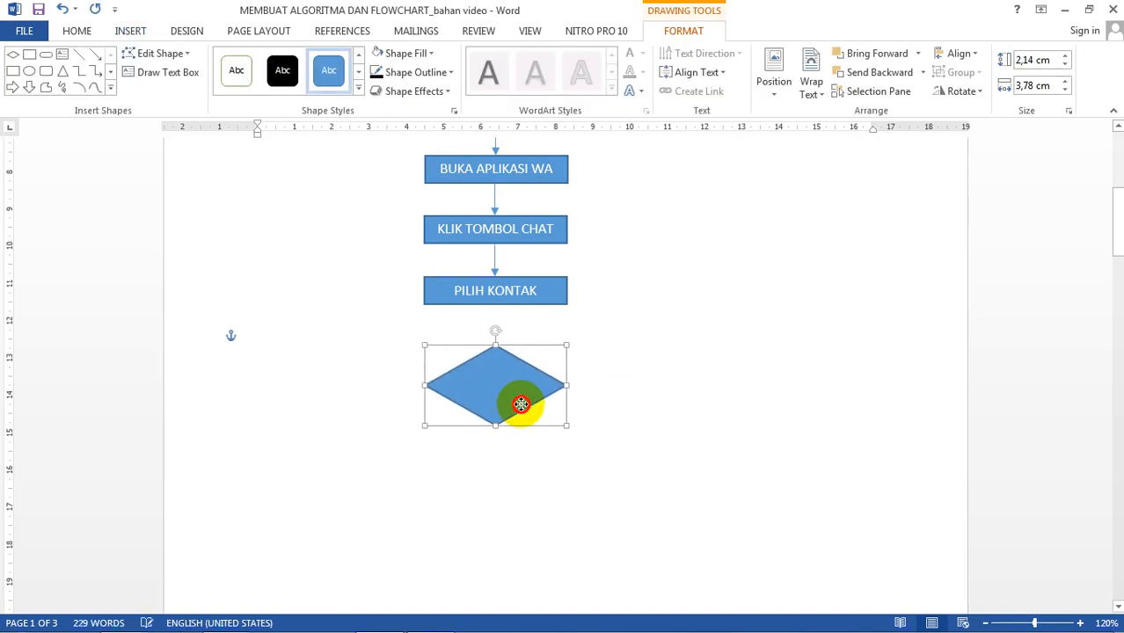
Step: Duplicate the connector arrow with Ctrl+D and place it between PILIH KONTAK and the diamond
{"action": "left_click", "coordinate": [494, 265]}
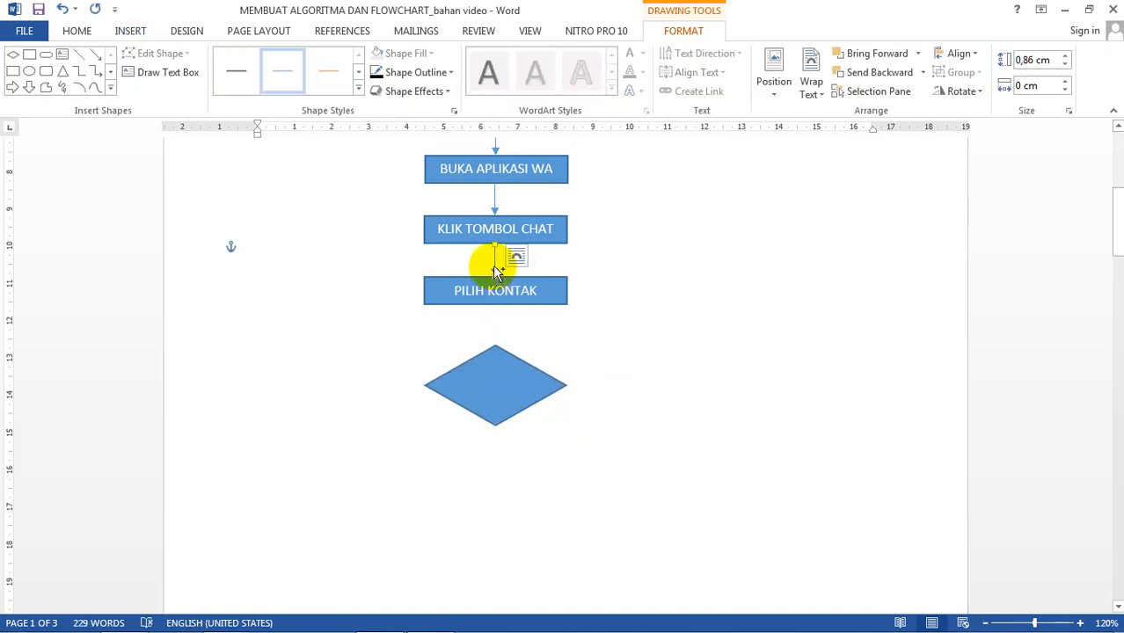
{"action": "key", "text": "ctrl+d"}
{"action": "left_click_drag", "start_coordinate": [513, 267], "coordinate": [501, 313]}
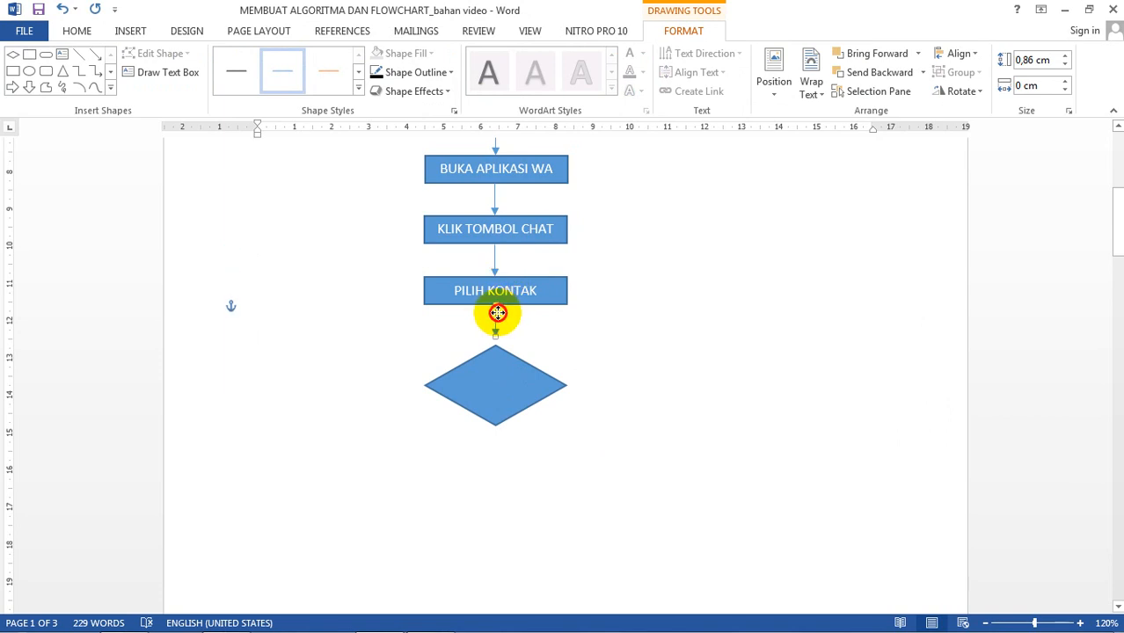
{"action": "left_click", "coordinate": [529, 342]}
Step: Select the decision diamond and ready it for text with Add Text
{"action": "left_click", "coordinate": [516, 362]}
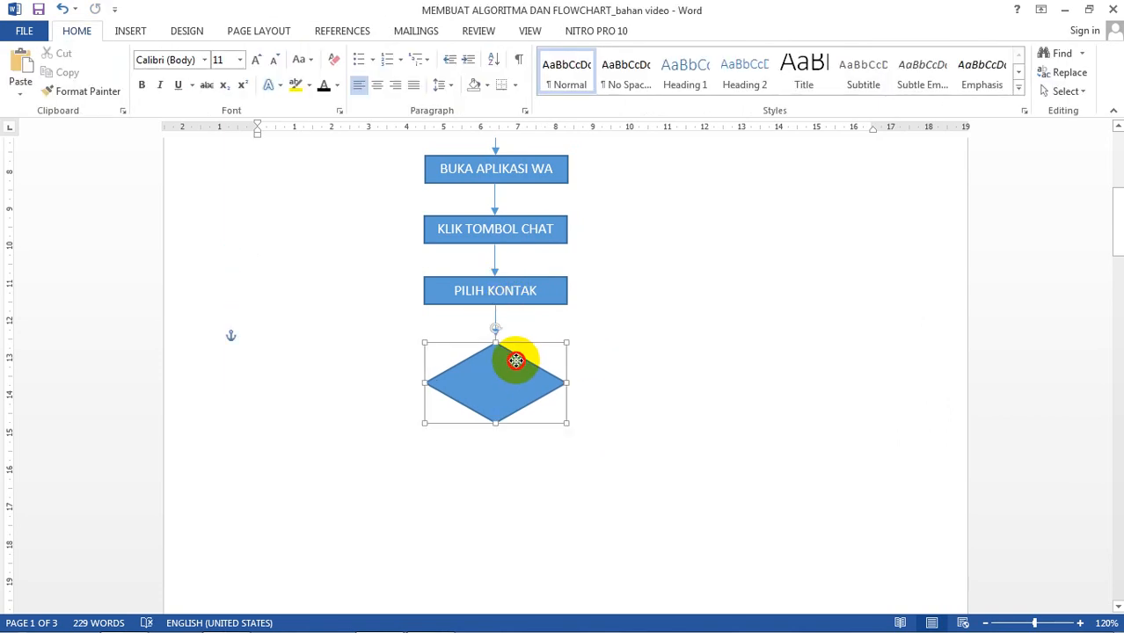
{"action": "left_click_drag", "start_coordinate": [516, 361], "coordinate": [516, 359]}
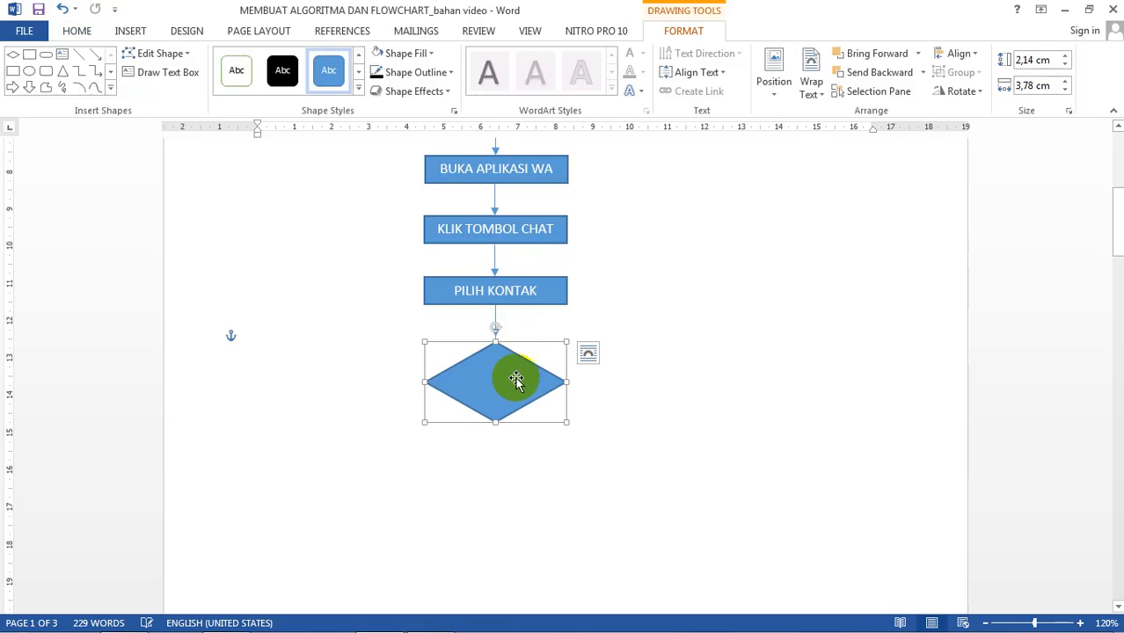
{"action": "right_click", "coordinate": [494, 376]}
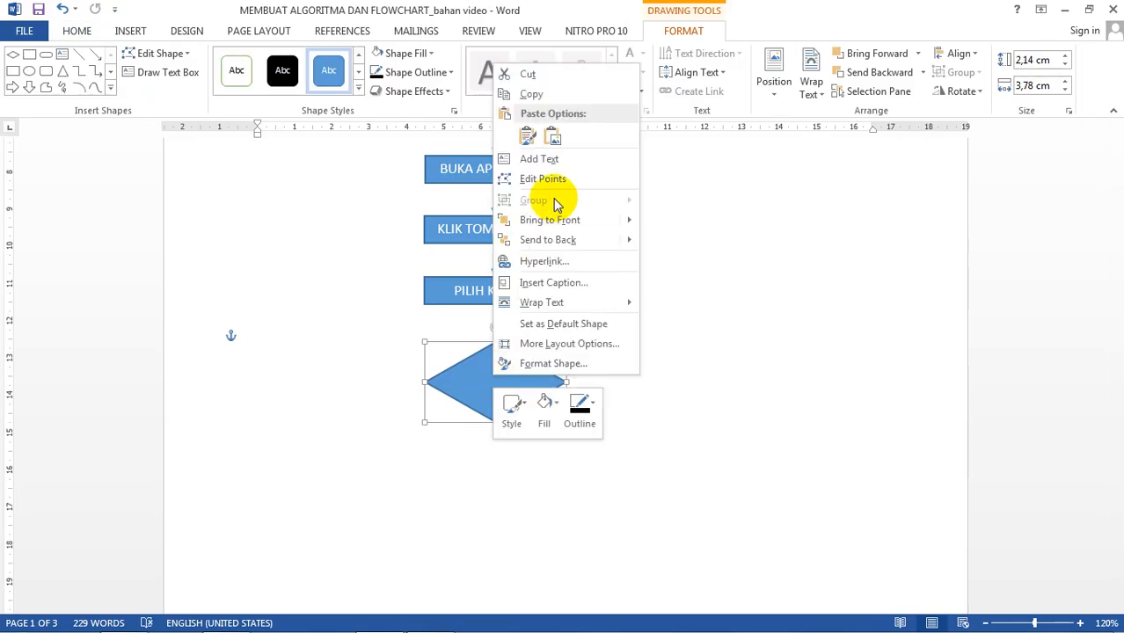
{"action": "left_click", "coordinate": [539, 158]}
{"action": "left_click", "coordinate": [512, 389]}
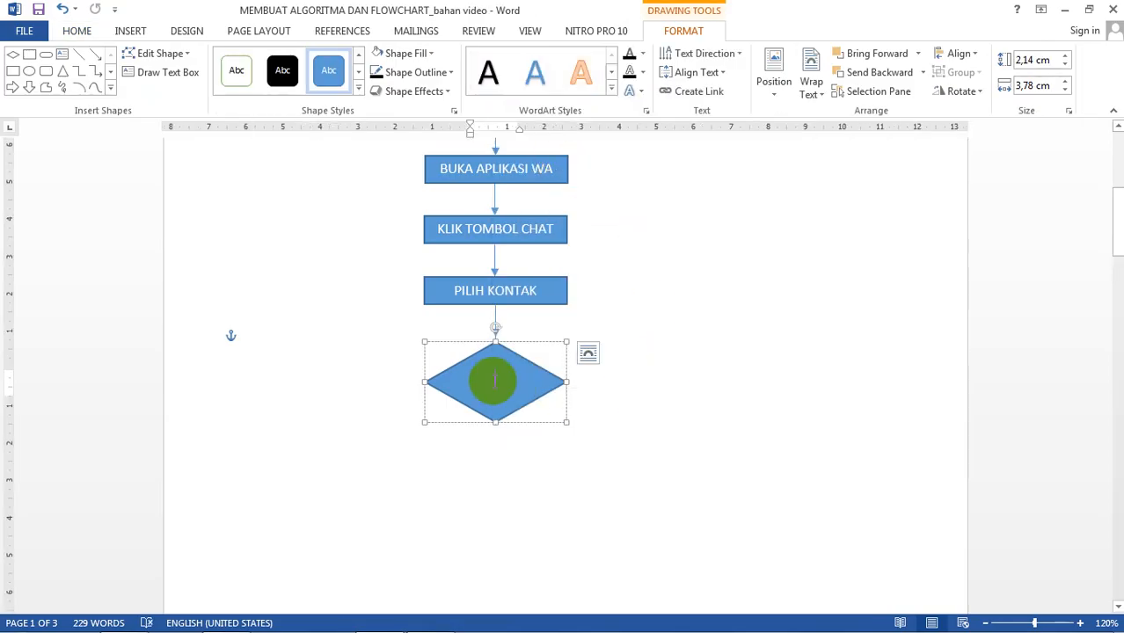
Step: Type SUDAH ADA KONTAK in the diamond and shrink its text to 6 pt
{"action": "type", "text": "SUDAH"}
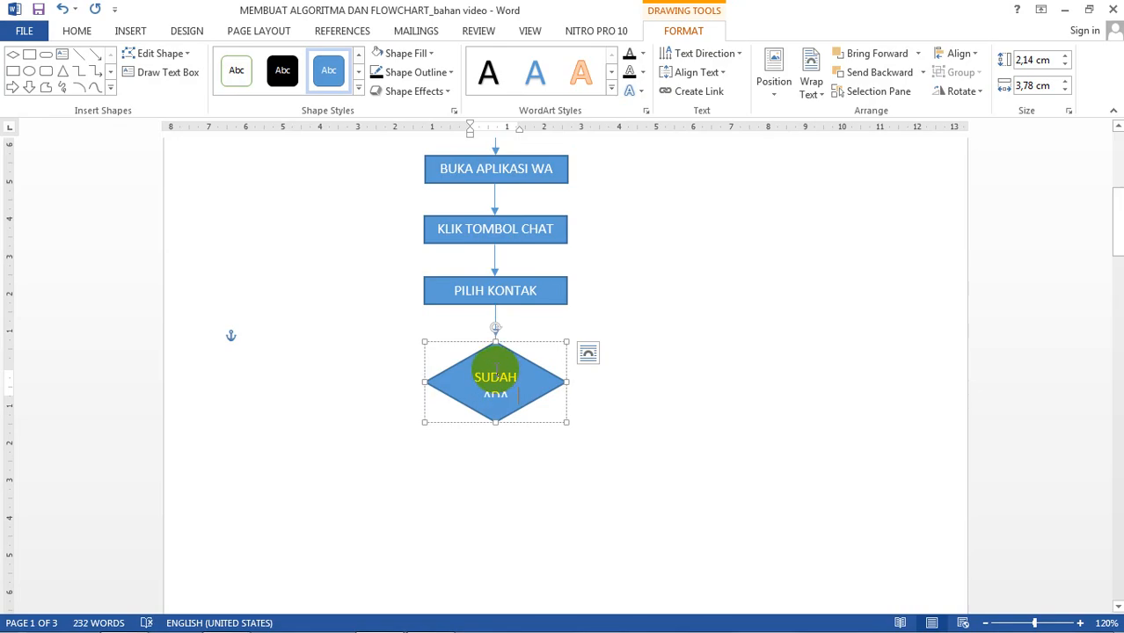
{"action": "left_click_drag", "start_coordinate": [495, 377], "coordinate": [451, 347]}
{"action": "left_click", "coordinate": [78, 31]}
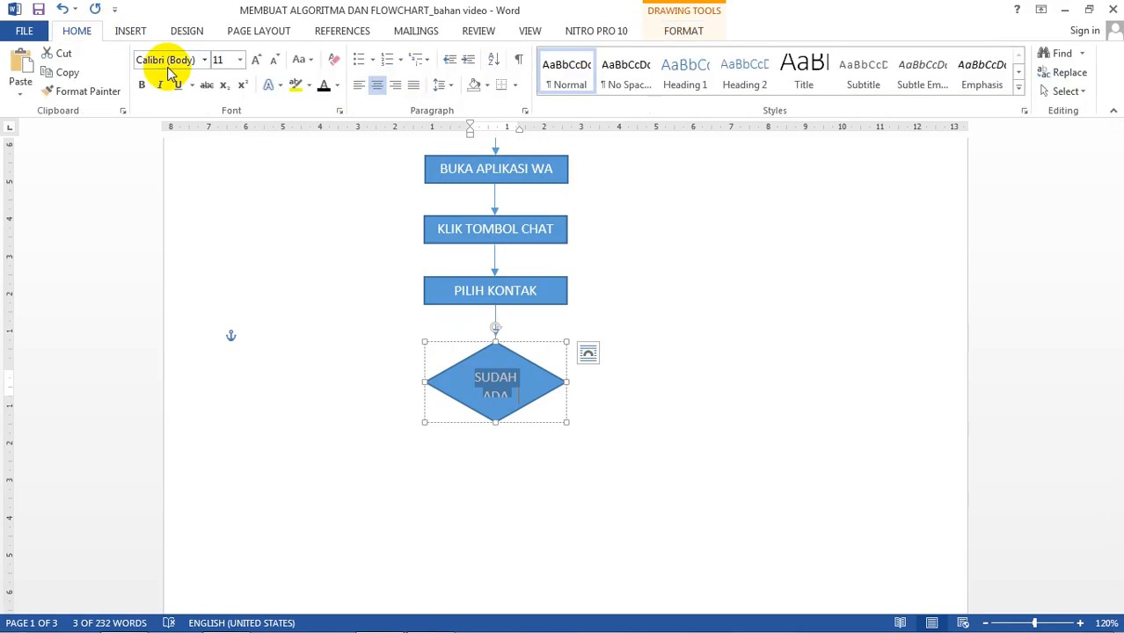
{"action": "left_click", "coordinate": [276, 67]}
{"action": "left_click", "coordinate": [275, 67]}
{"action": "left_click", "coordinate": [275, 67]}
{"action": "left_click", "coordinate": [276, 67]}
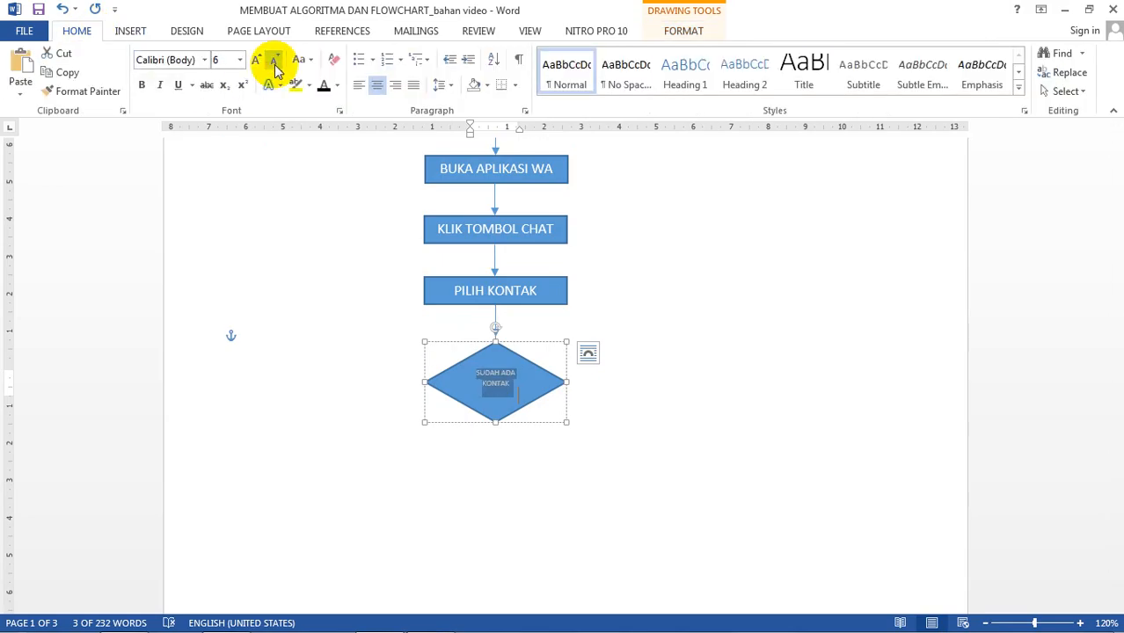
{"action": "left_click", "coordinate": [709, 345]}
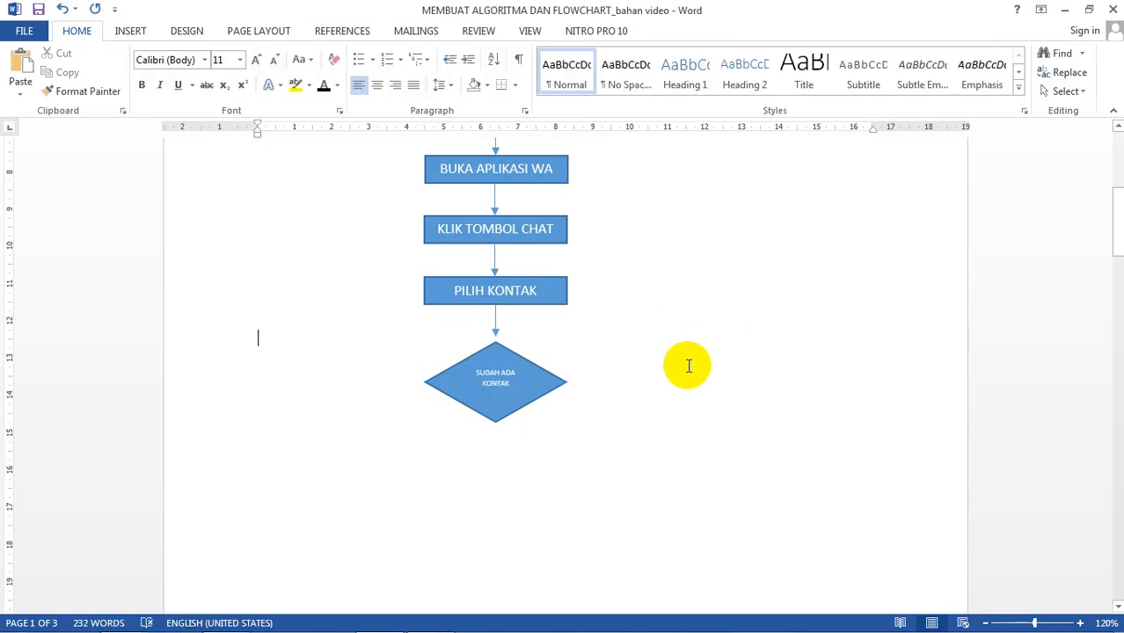
Step: Enlarge the diamond's label to 7 pt so it fits inside the shape
{"action": "left_click", "coordinate": [531, 409]}
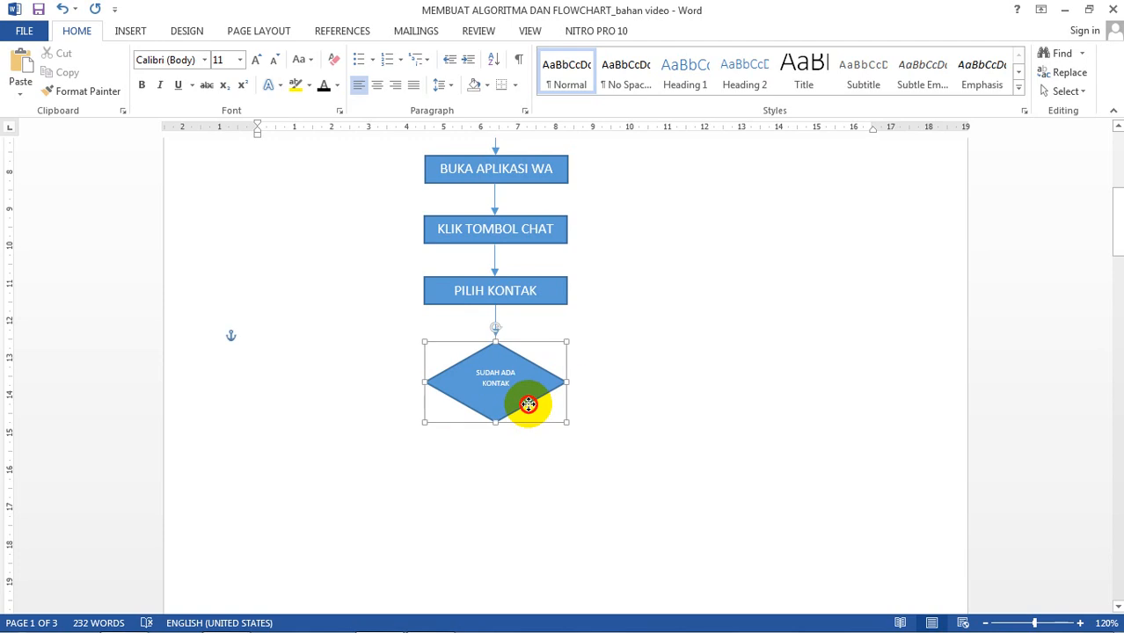
{"action": "left_click", "coordinate": [679, 320]}
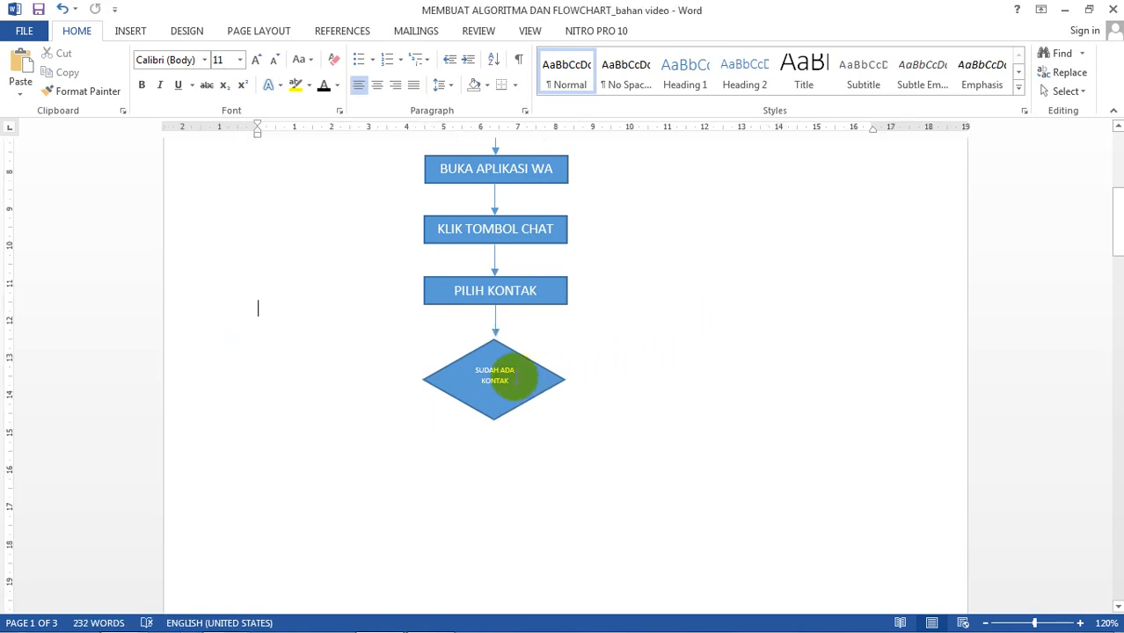
{"action": "left_click", "coordinate": [481, 371]}
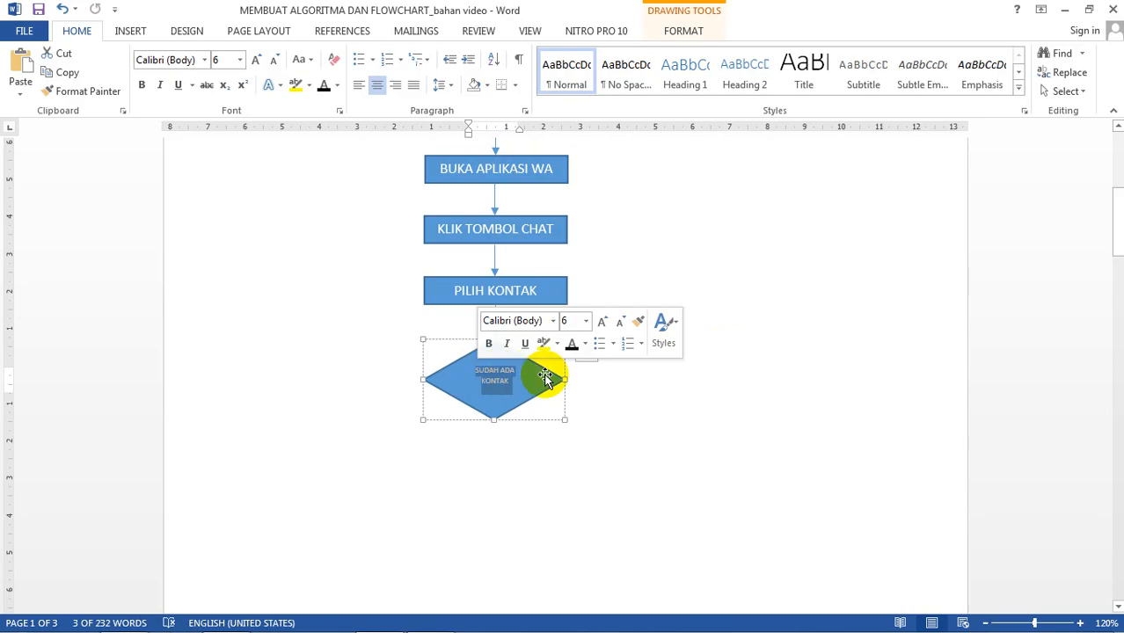
{"action": "left_click", "coordinate": [256, 61]}
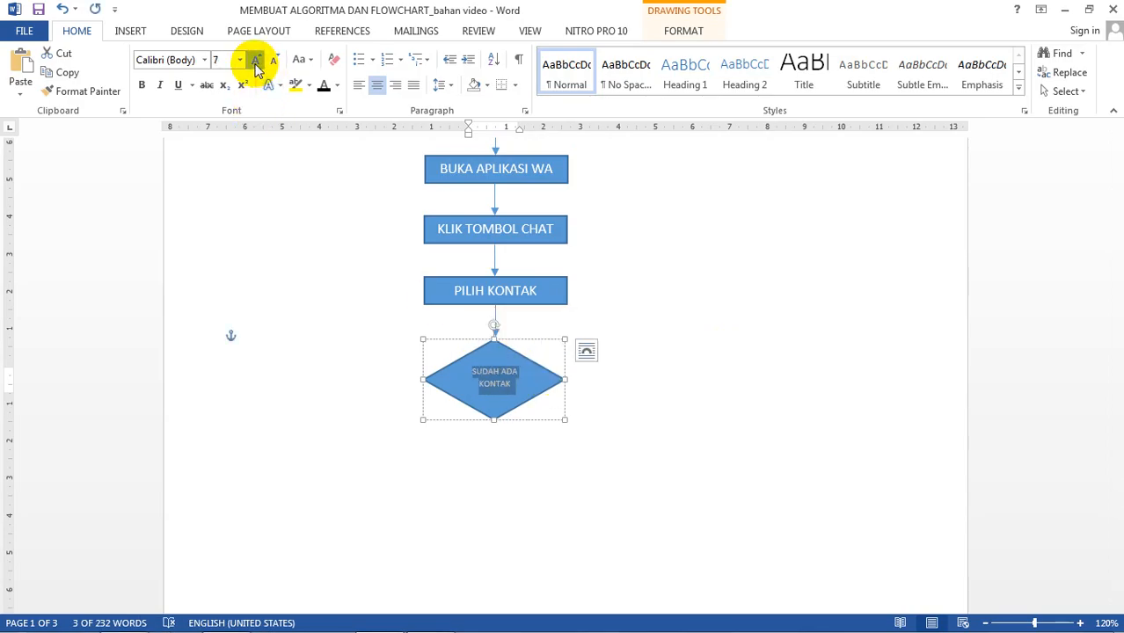
{"action": "left_click", "coordinate": [256, 63]}
{"action": "left_click", "coordinate": [275, 62]}
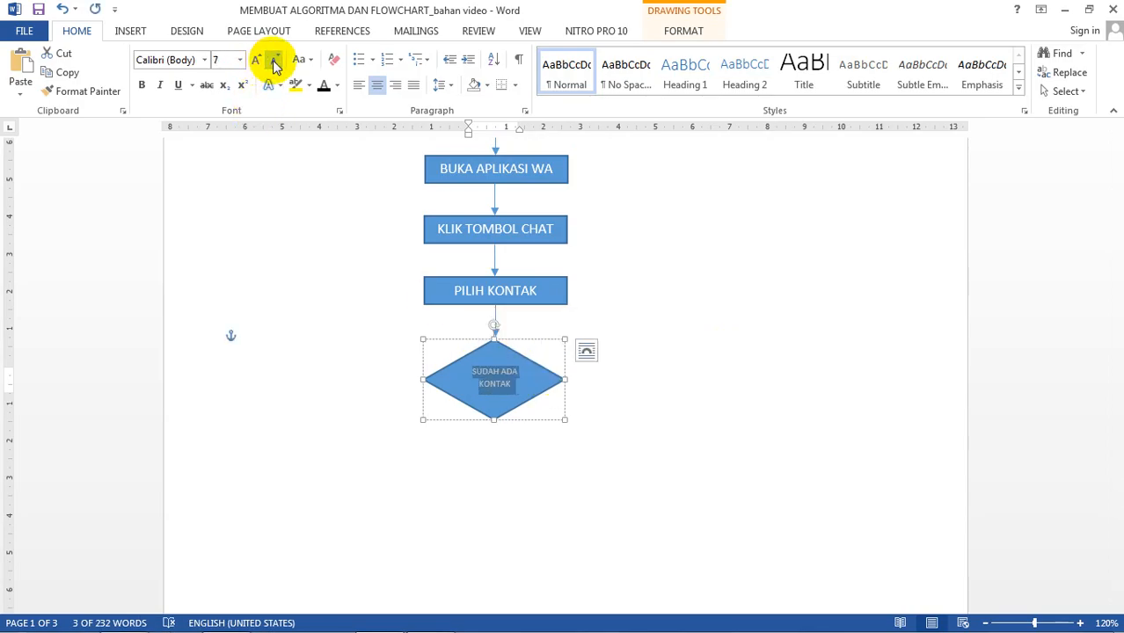
{"action": "left_click", "coordinate": [753, 389]}
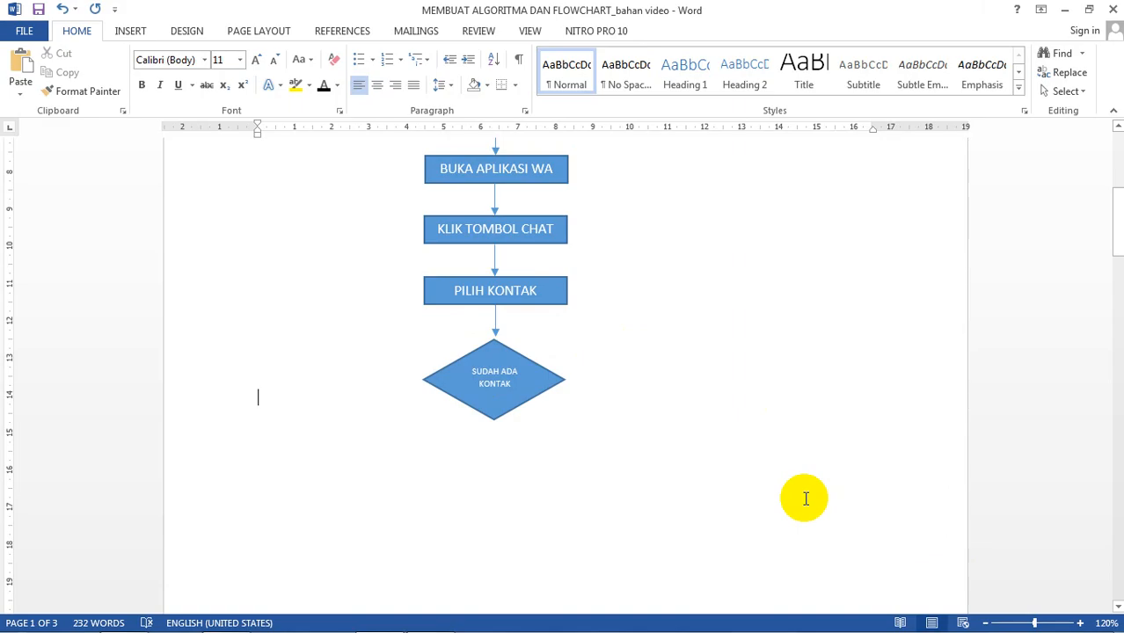
{"action": "scroll", "coordinate": [805, 498], "scroll_direction": "up", "scroll_amount": 2, "text": "ctrl"}
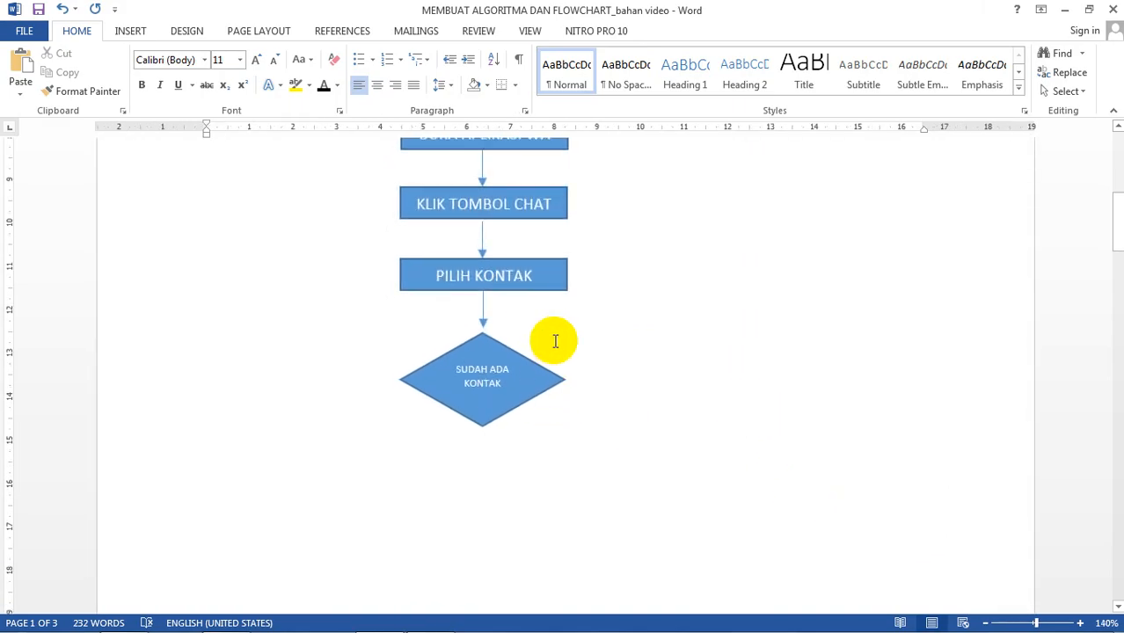
Step: Paste a copy of the connector arrow so it points down from the bottom of the SUDAH ADA KONTAK diamond
{"action": "scroll", "coordinate": [556, 343], "scroll_direction": "up", "scroll_amount": 5}
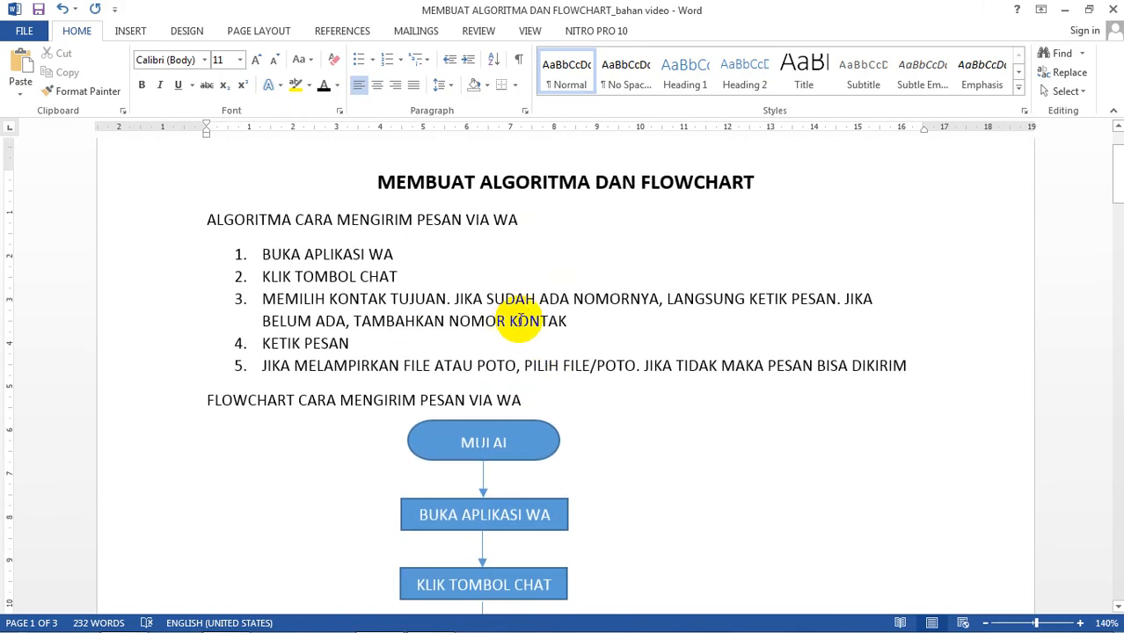
{"action": "scroll", "coordinate": [537, 383], "scroll_direction": "down", "scroll_amount": 3}
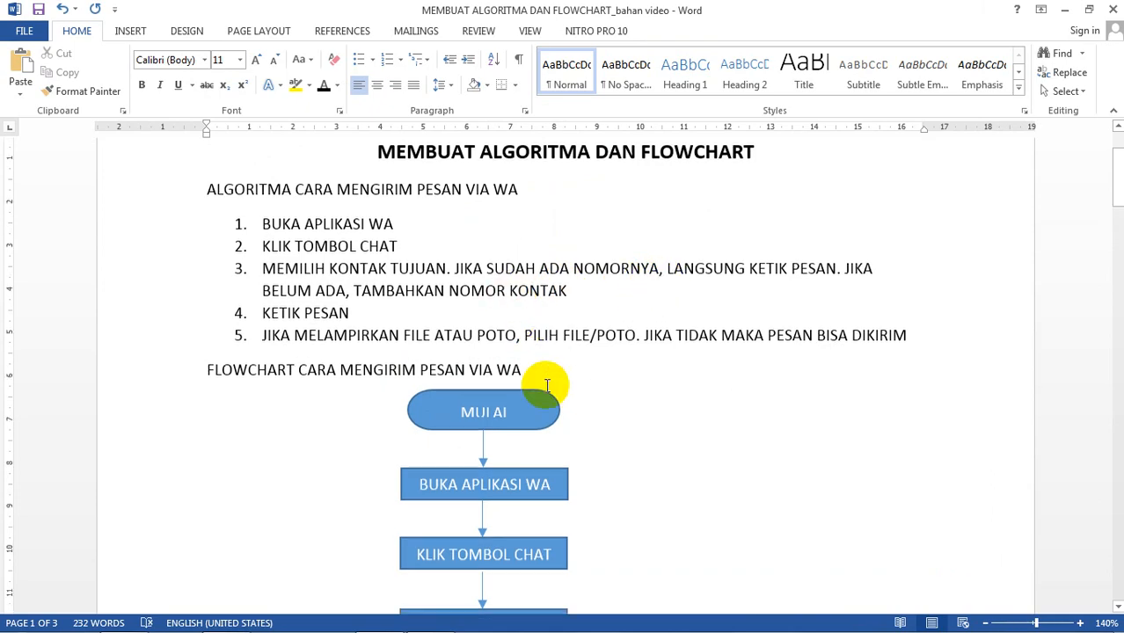
{"action": "scroll", "coordinate": [545, 383], "scroll_direction": "down", "scroll_amount": 2}
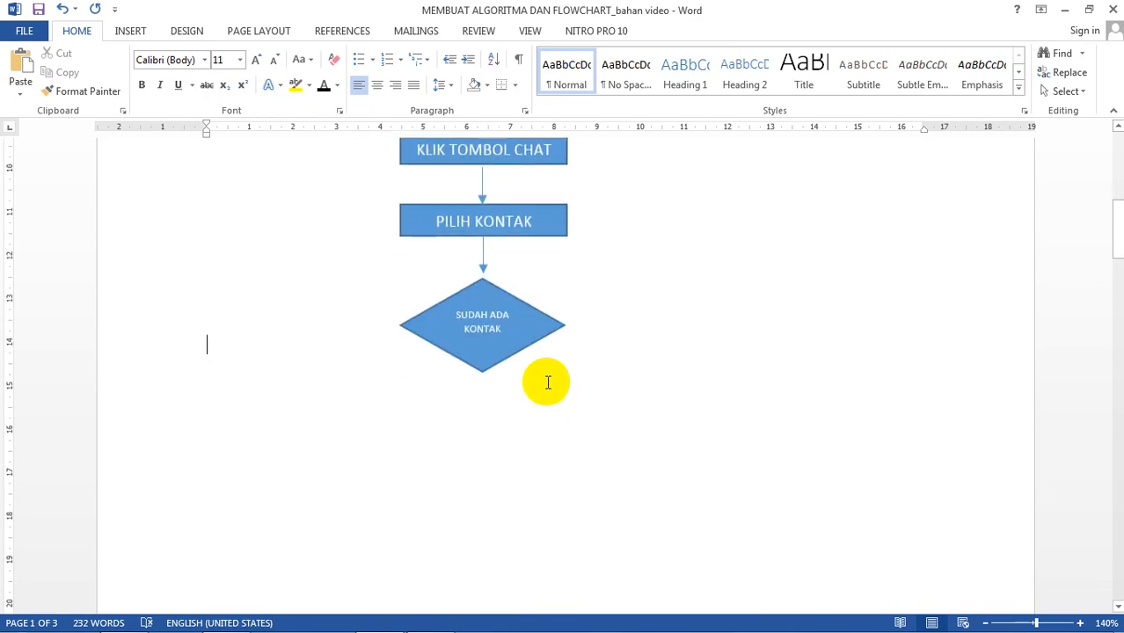
{"action": "left_click", "coordinate": [482, 268]}
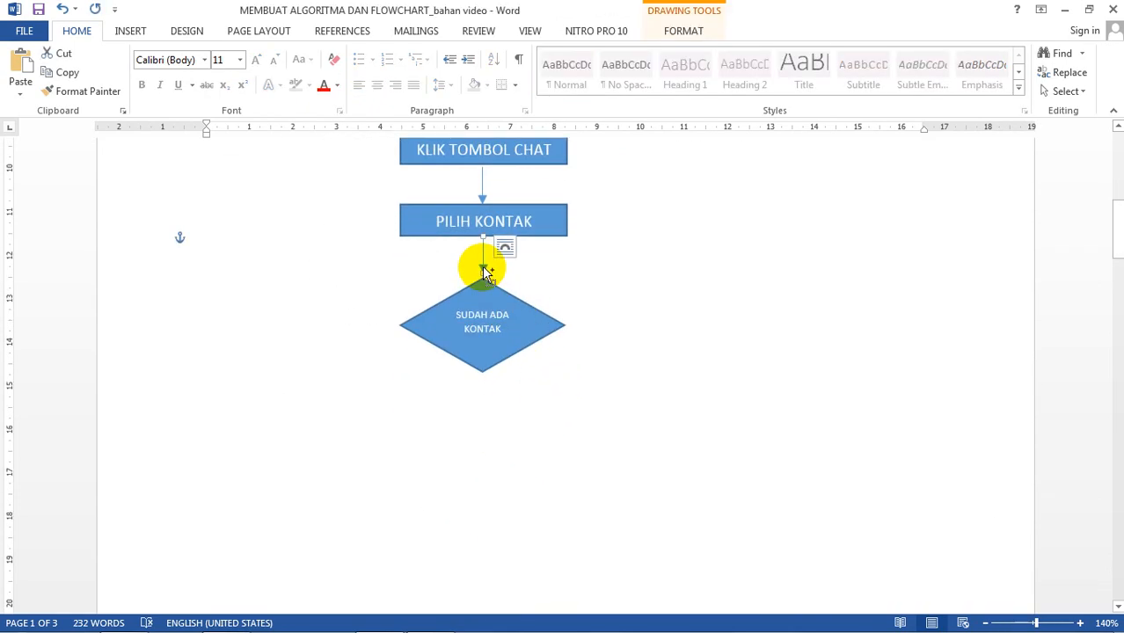
{"action": "left_click", "coordinate": [522, 411]}
{"action": "key", "text": "ctrl+v"}
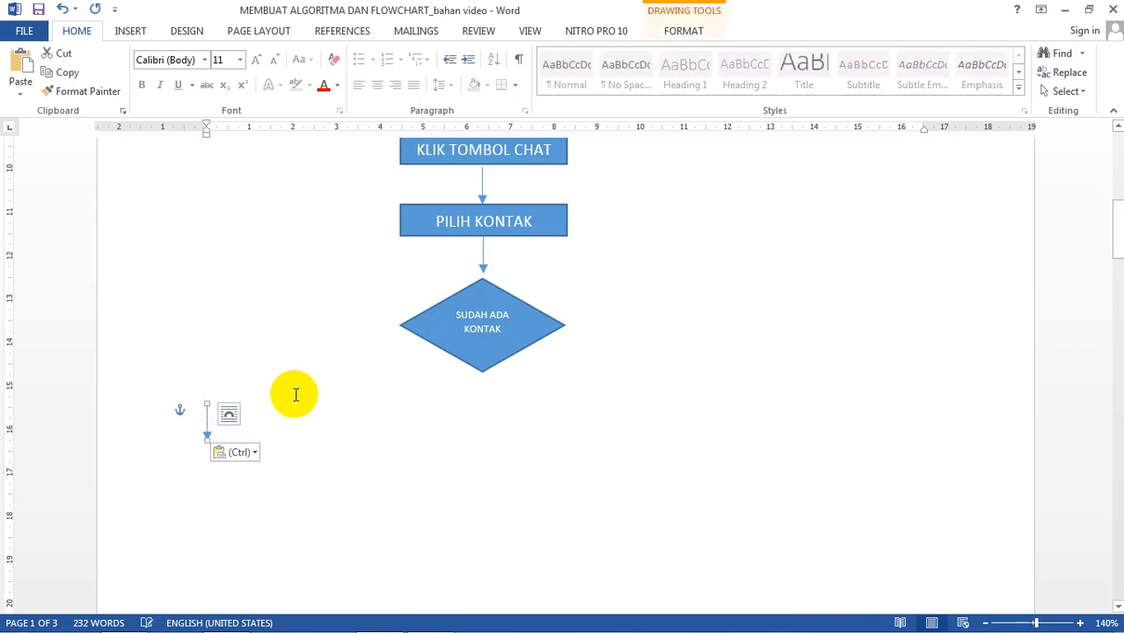
{"action": "left_click_drag", "start_coordinate": [203, 428], "coordinate": [478, 396]}
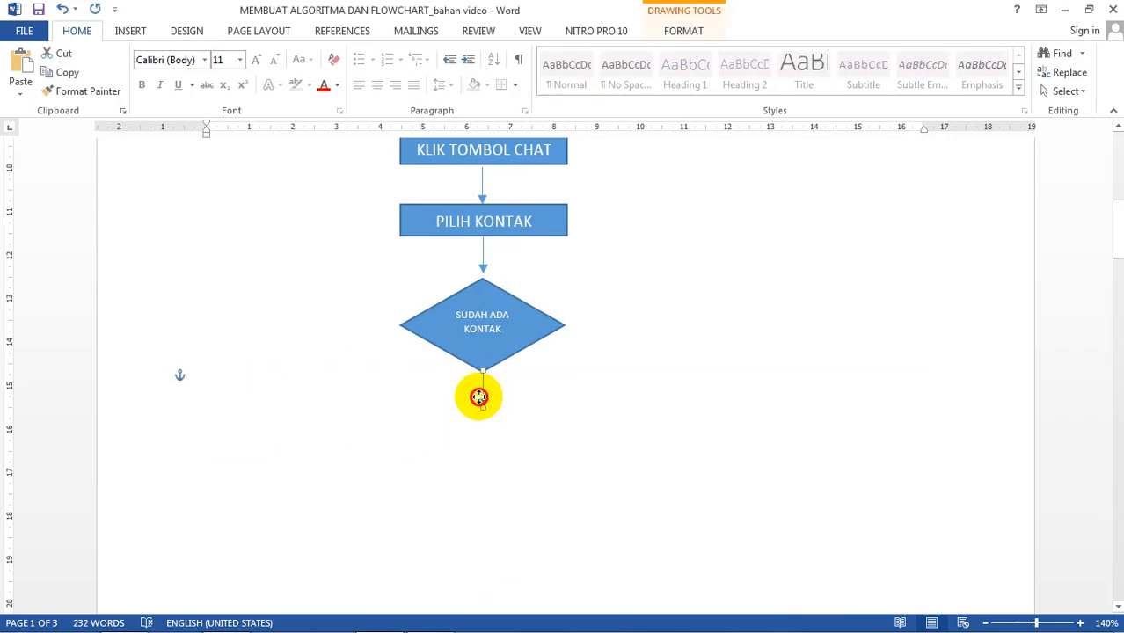
{"action": "left_click", "coordinate": [584, 373]}
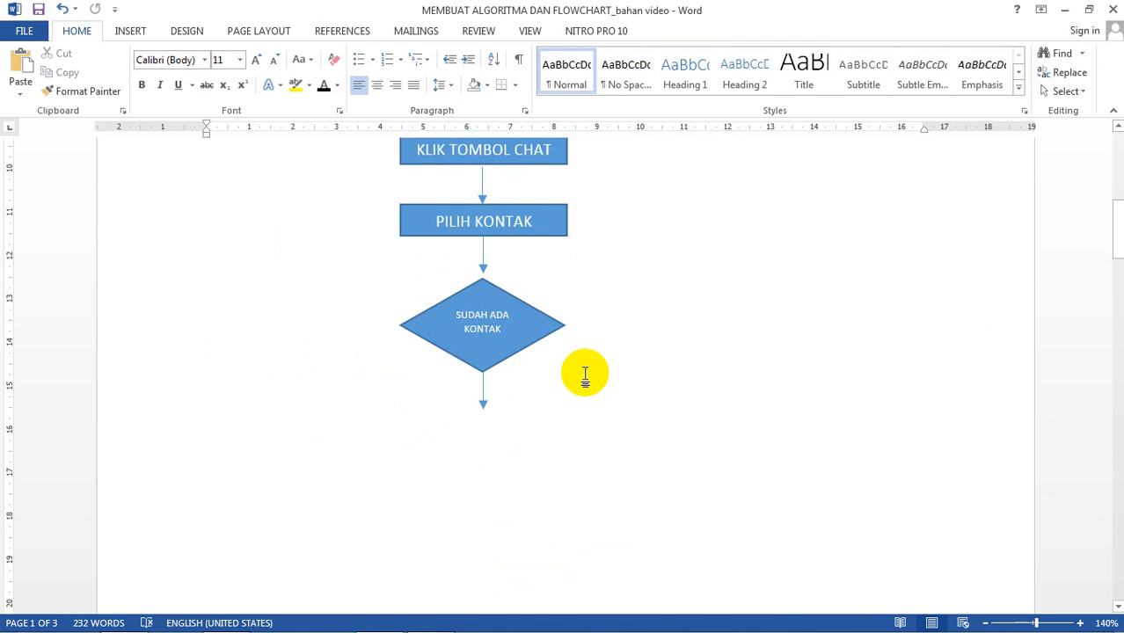
{"action": "left_click", "coordinate": [484, 392]}
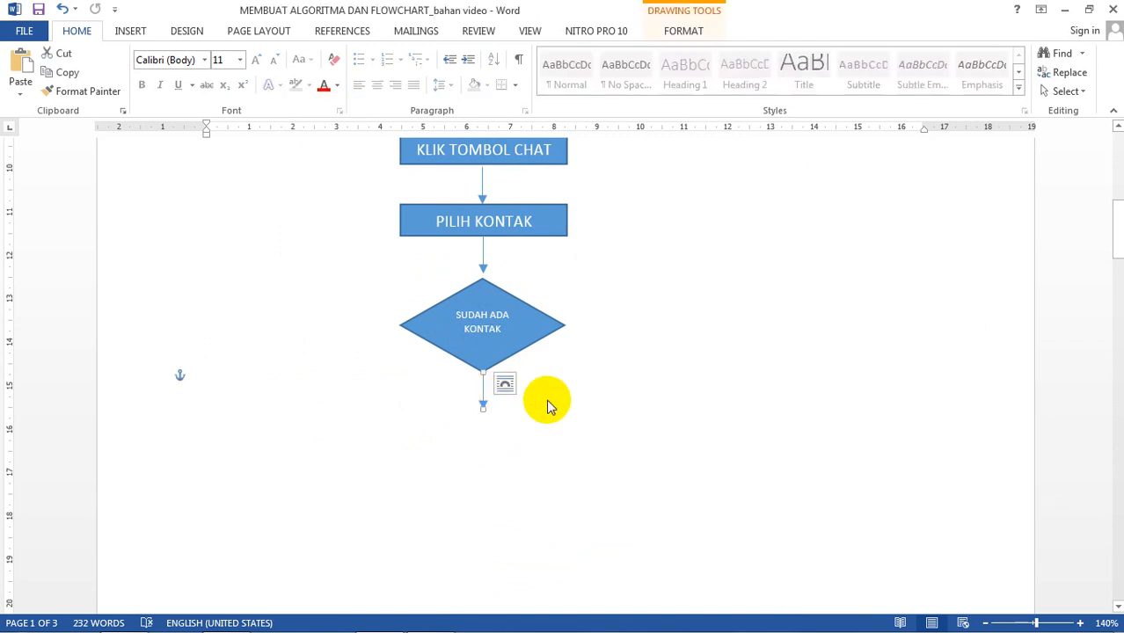
Step: Browse the Design tab's theme fonts list, then bring up the Insert Shapes gallery
{"action": "left_click", "coordinate": [547, 403]}
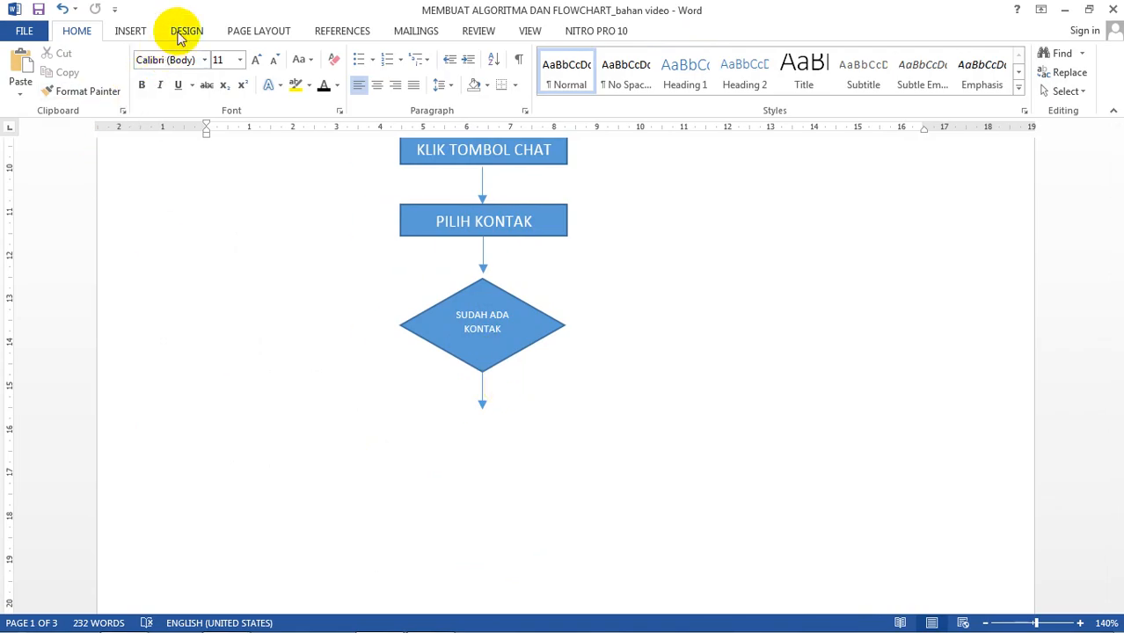
{"action": "left_click", "coordinate": [128, 31]}
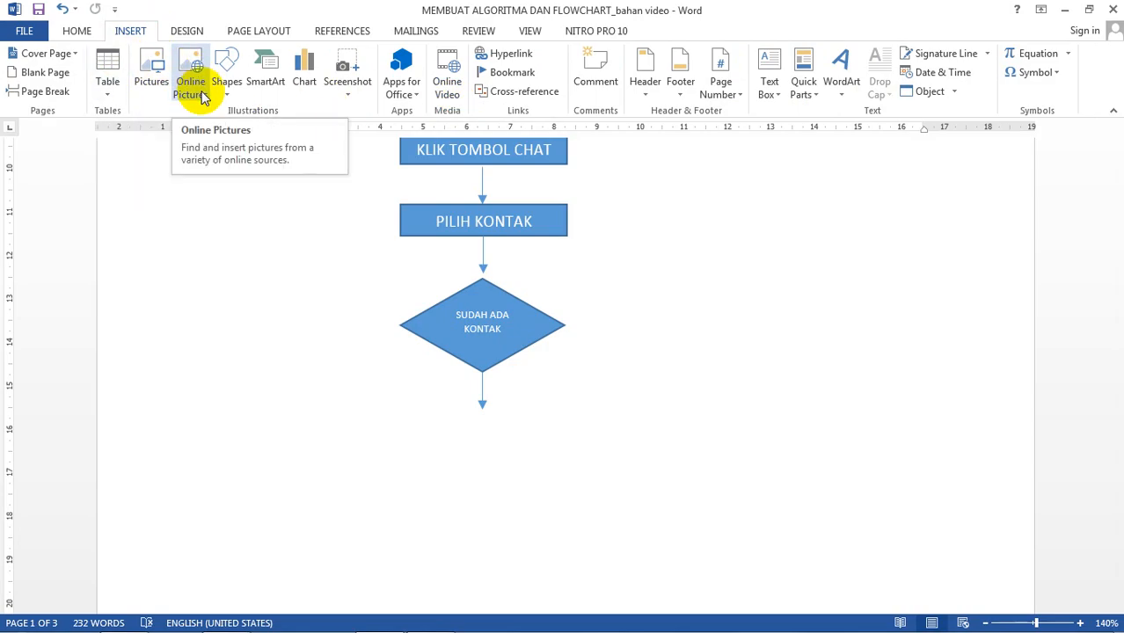
{"action": "left_click", "coordinate": [187, 34]}
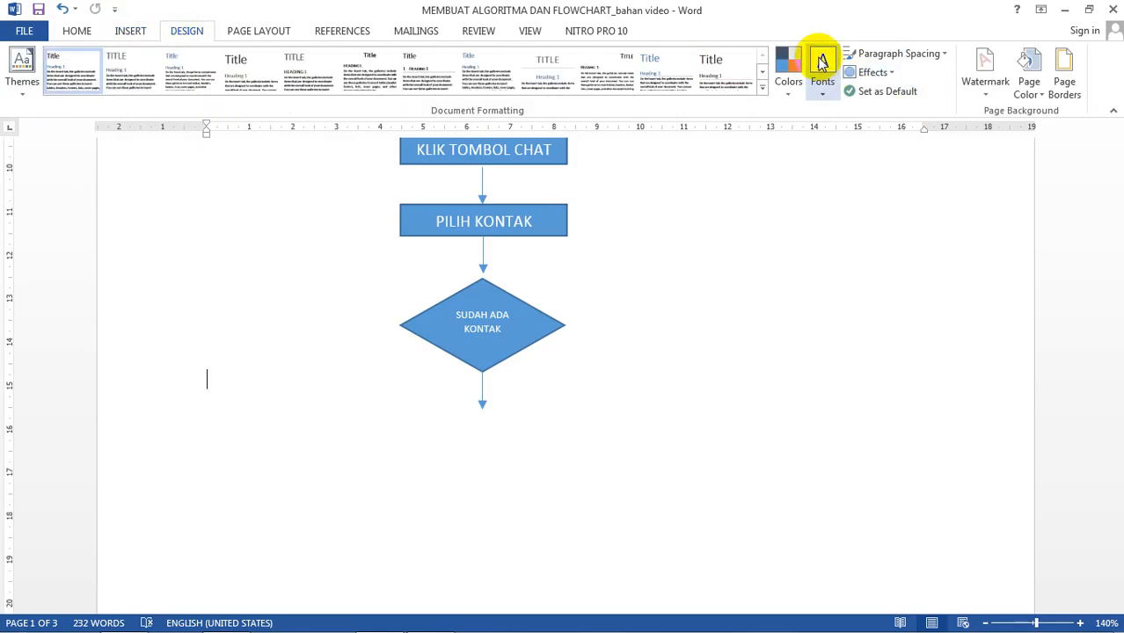
{"action": "left_click", "coordinate": [825, 93]}
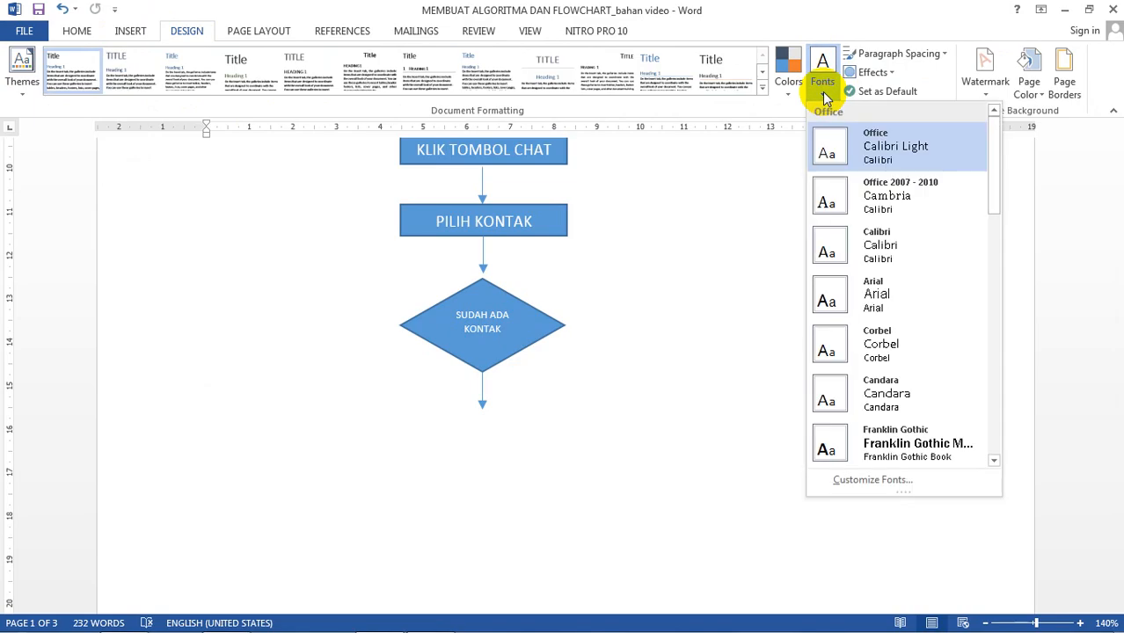
{"action": "left_click", "coordinate": [816, 8]}
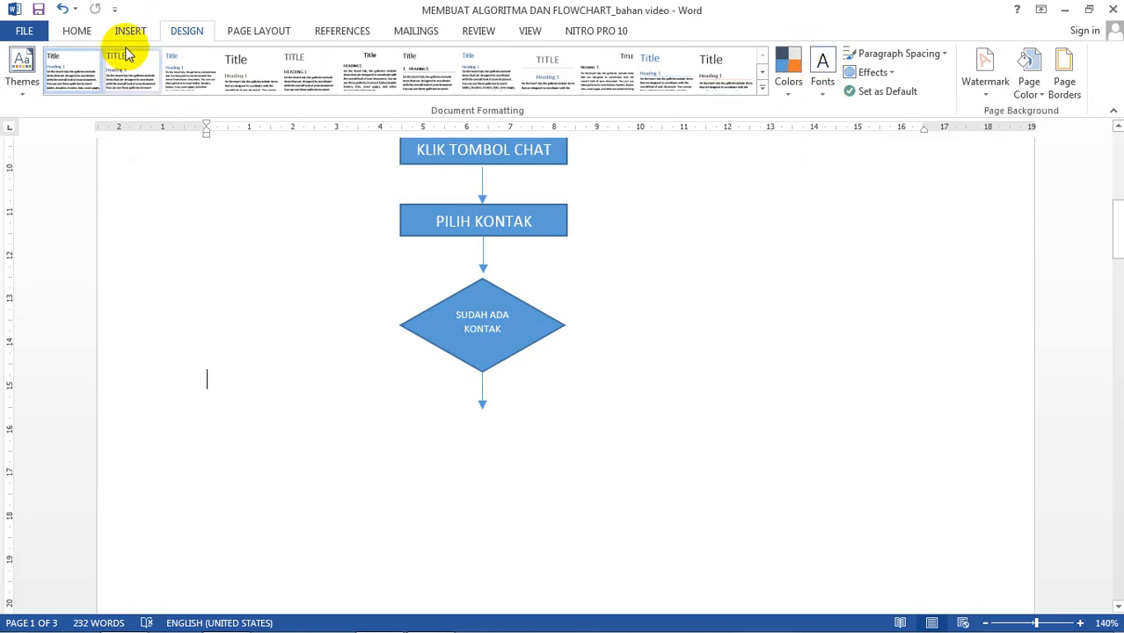
{"action": "left_click", "coordinate": [91, 37]}
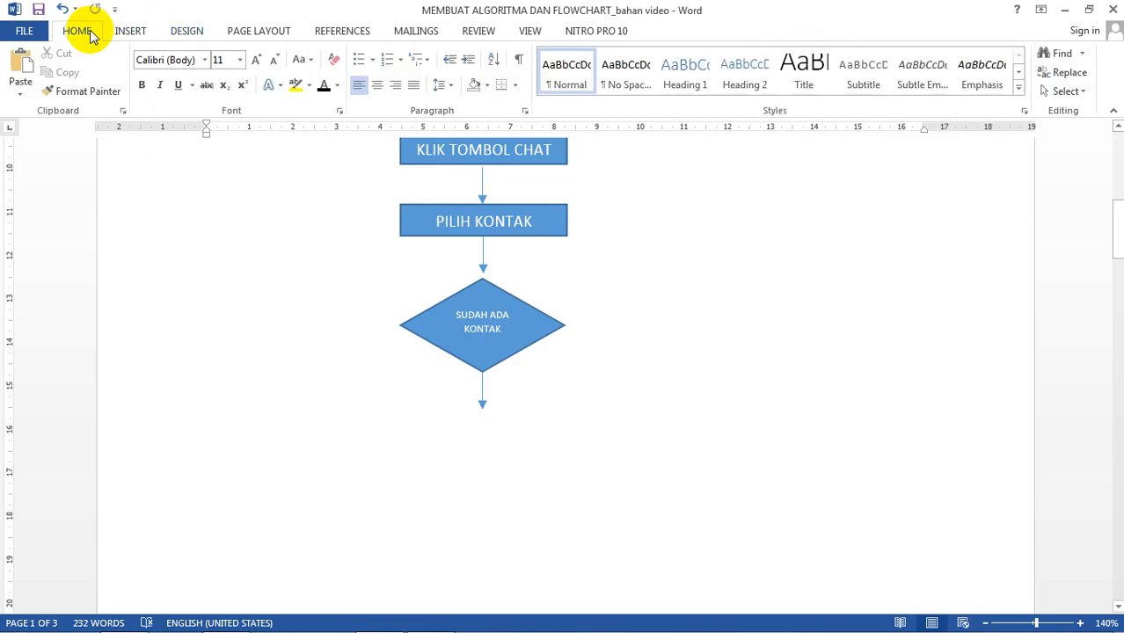
{"action": "left_click", "coordinate": [141, 35]}
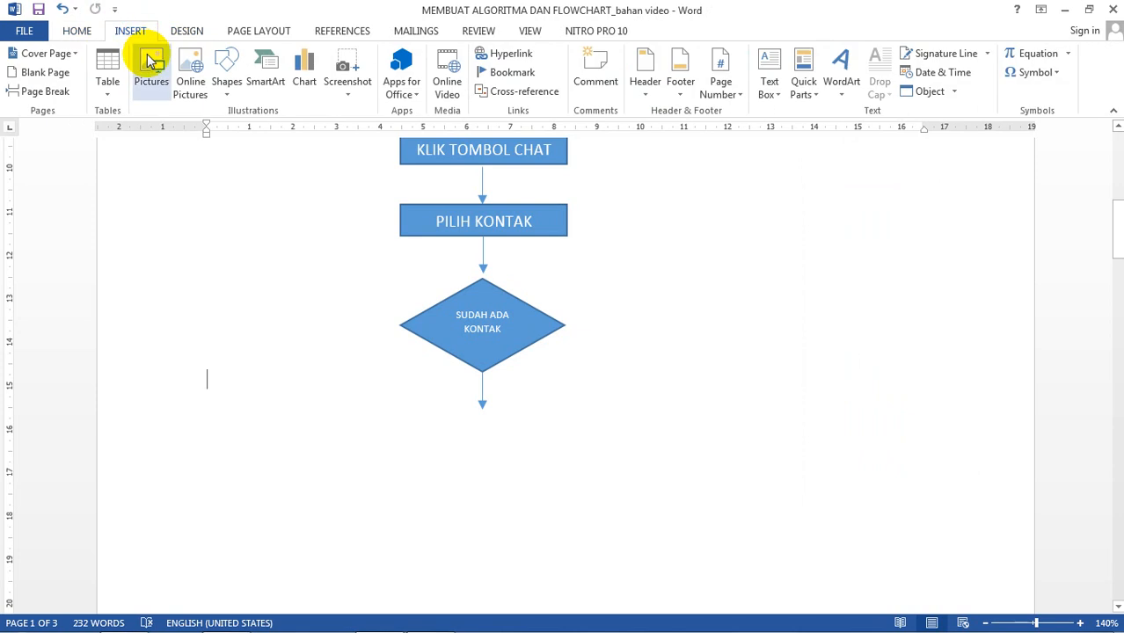
{"action": "left_click", "coordinate": [226, 83]}
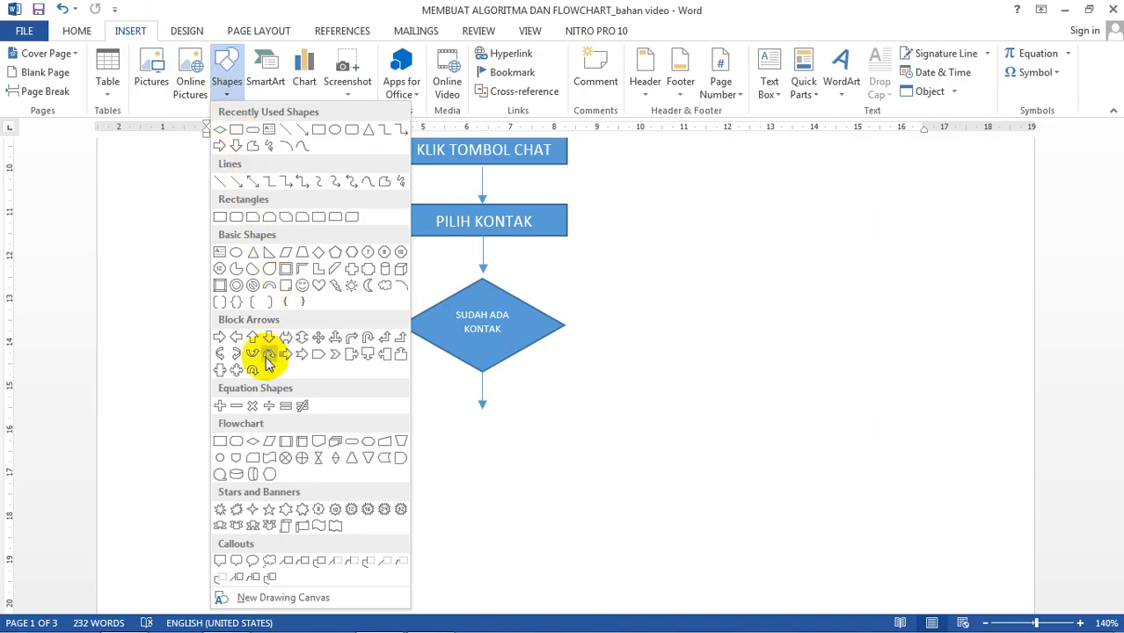
Step: Draw a small rectangle beside the diamond, add the text YA, and reduce its height
{"action": "left_click", "coordinate": [220, 443]}
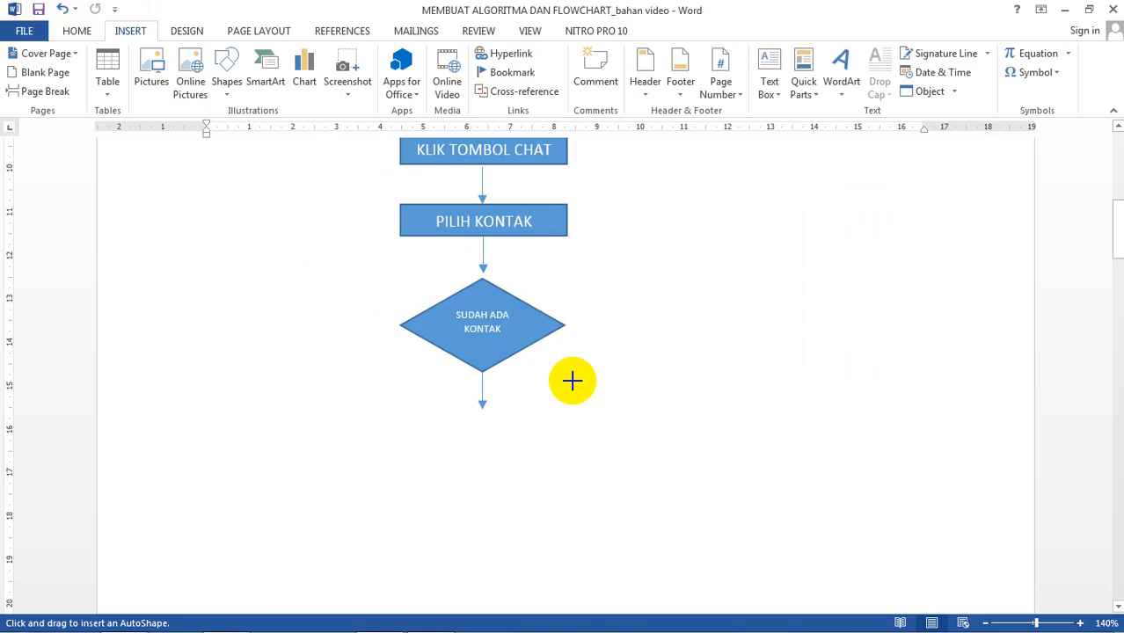
{"action": "left_click", "coordinate": [593, 292]}
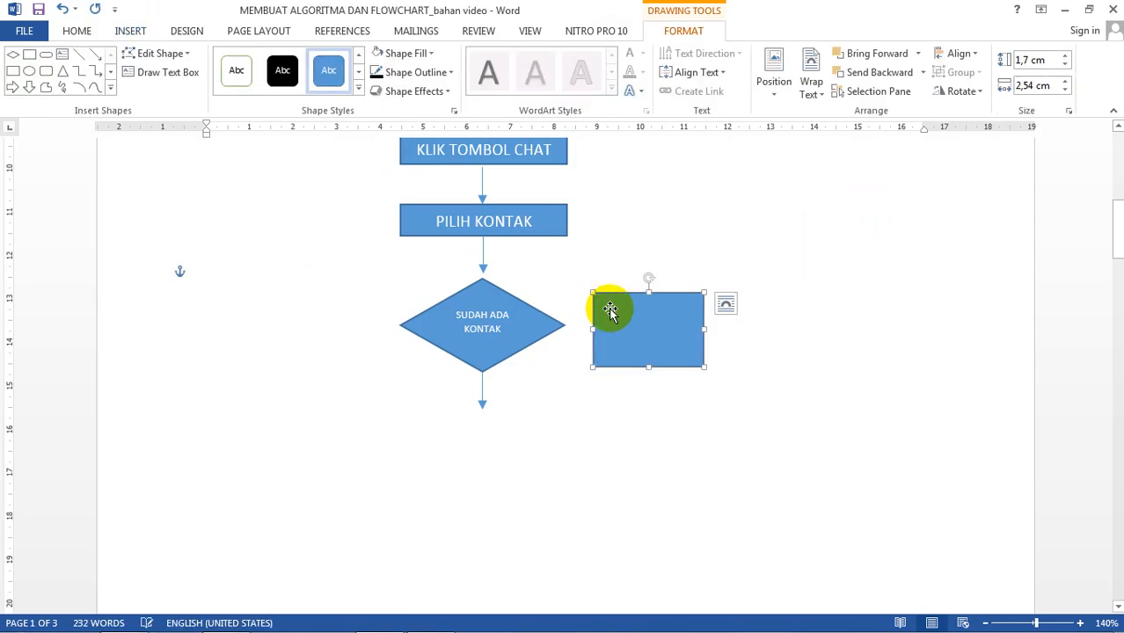
{"action": "right_click", "coordinate": [671, 326]}
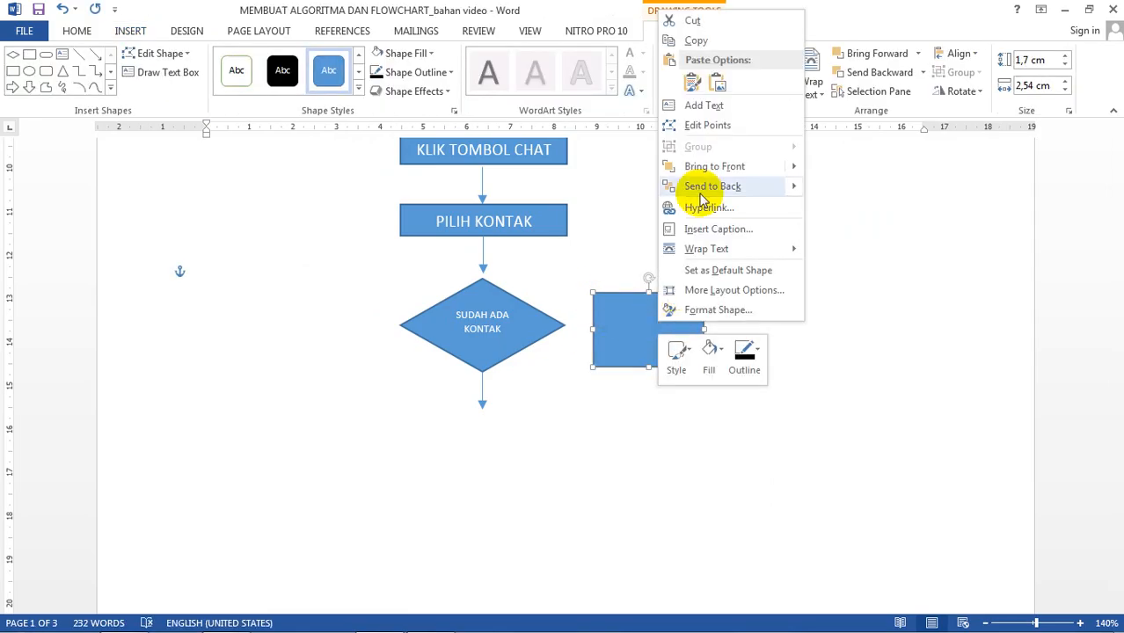
{"action": "left_click", "coordinate": [716, 103]}
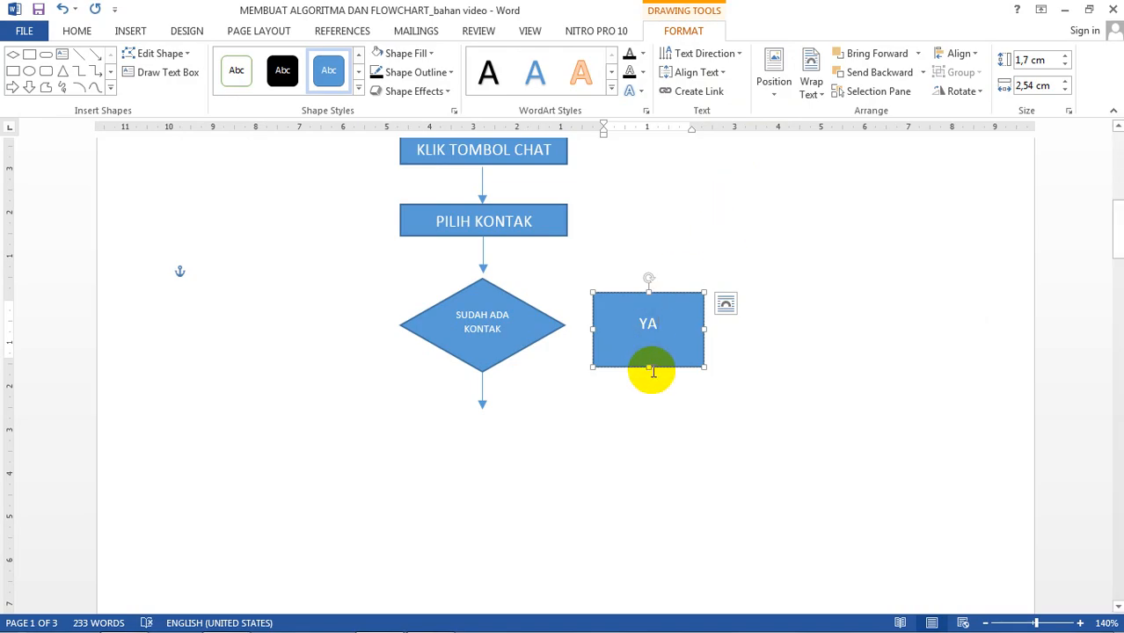
{"action": "left_click_drag", "start_coordinate": [645, 369], "coordinate": [627, 327]}
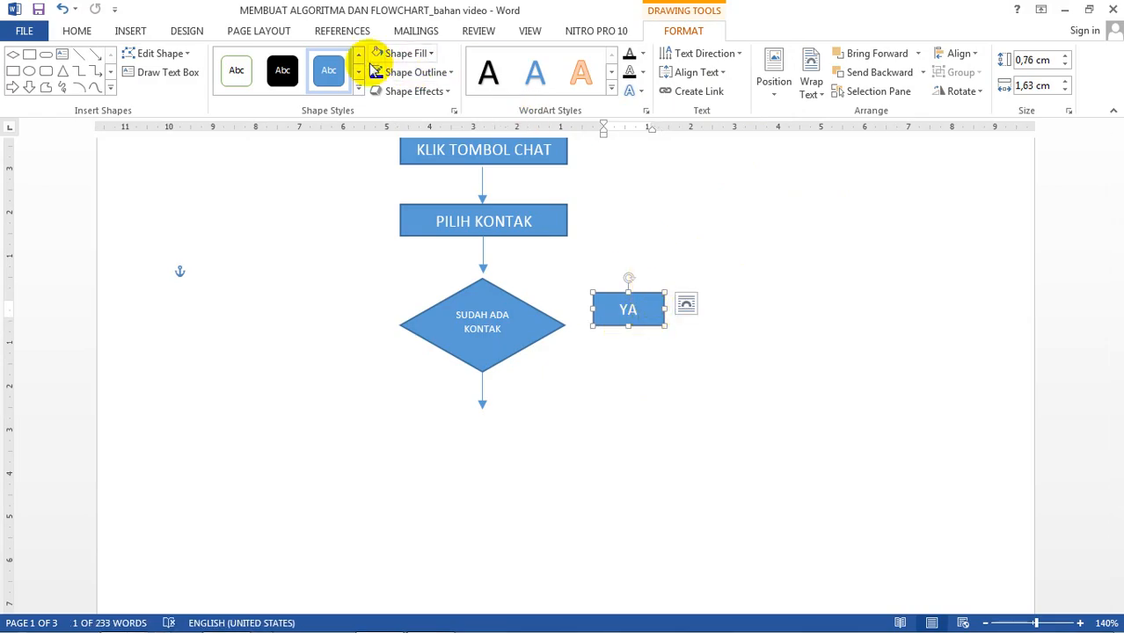
Step: Give the YA box a white fill and white outline, and move it below the diamond
{"action": "left_click", "coordinate": [237, 72]}
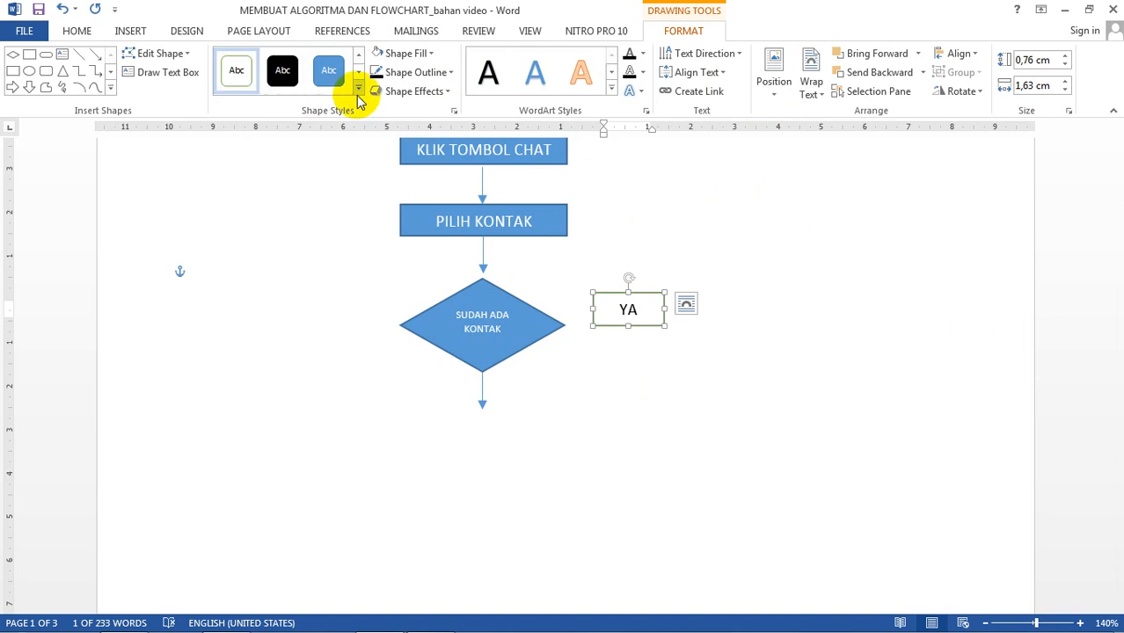
{"action": "left_click", "coordinate": [448, 79]}
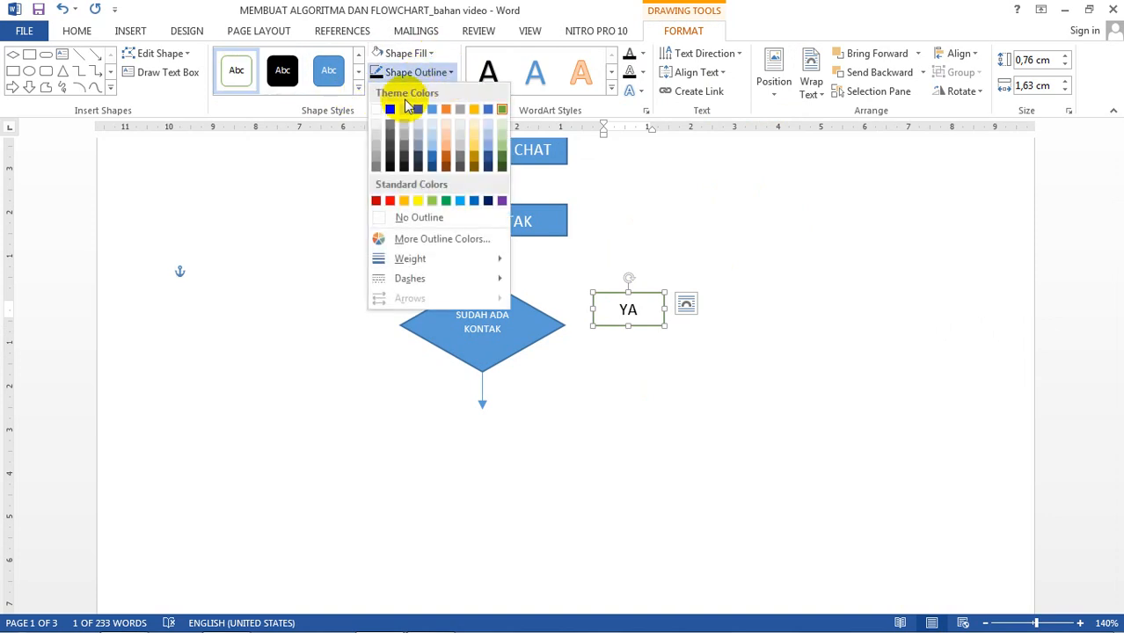
{"action": "left_click", "coordinate": [379, 110]}
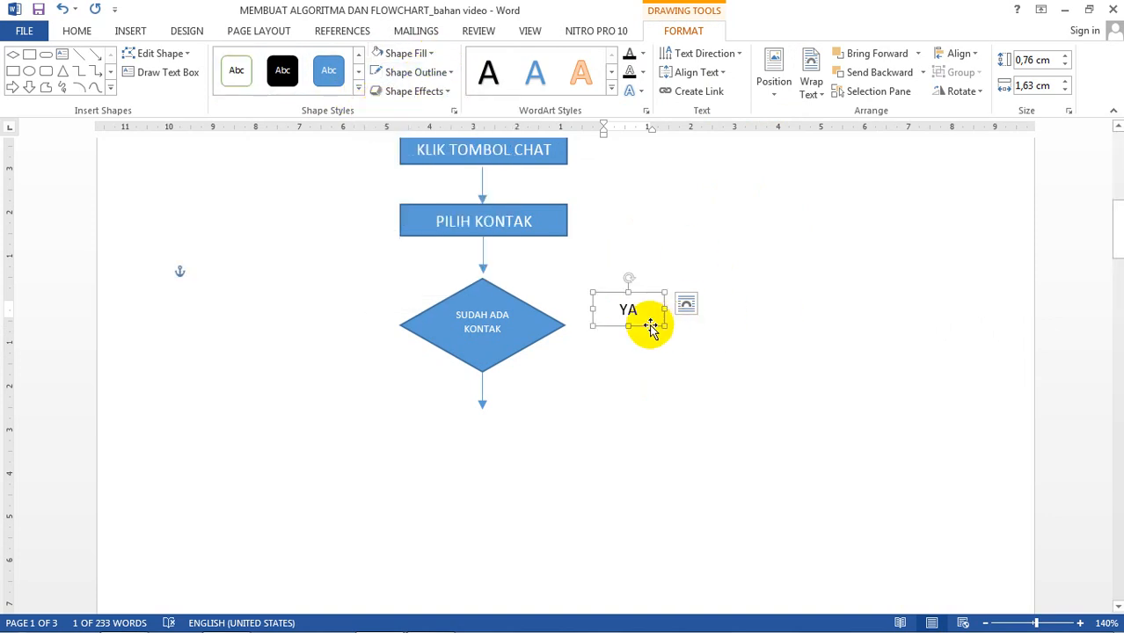
{"action": "left_click_drag", "start_coordinate": [647, 324], "coordinate": [462, 390]}
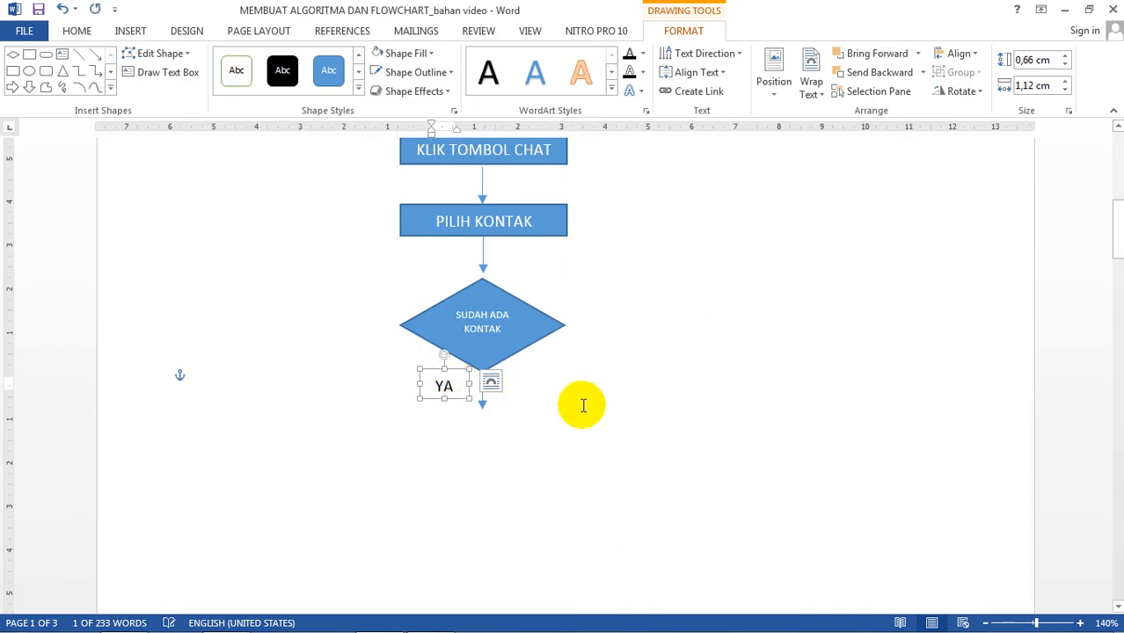
Step: Duplicate the YA label, move it right of the diamond, and change its text to TIDAK
{"action": "left_click", "coordinate": [555, 390]}
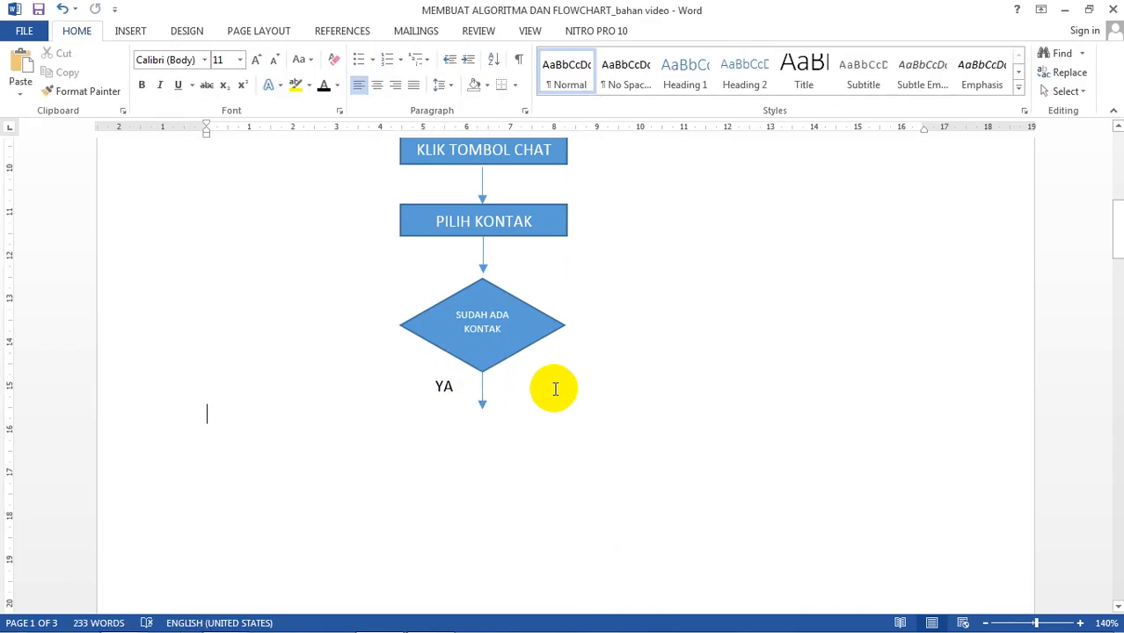
{"action": "left_click", "coordinate": [453, 382]}
{"action": "key", "text": "ctrl+c"}
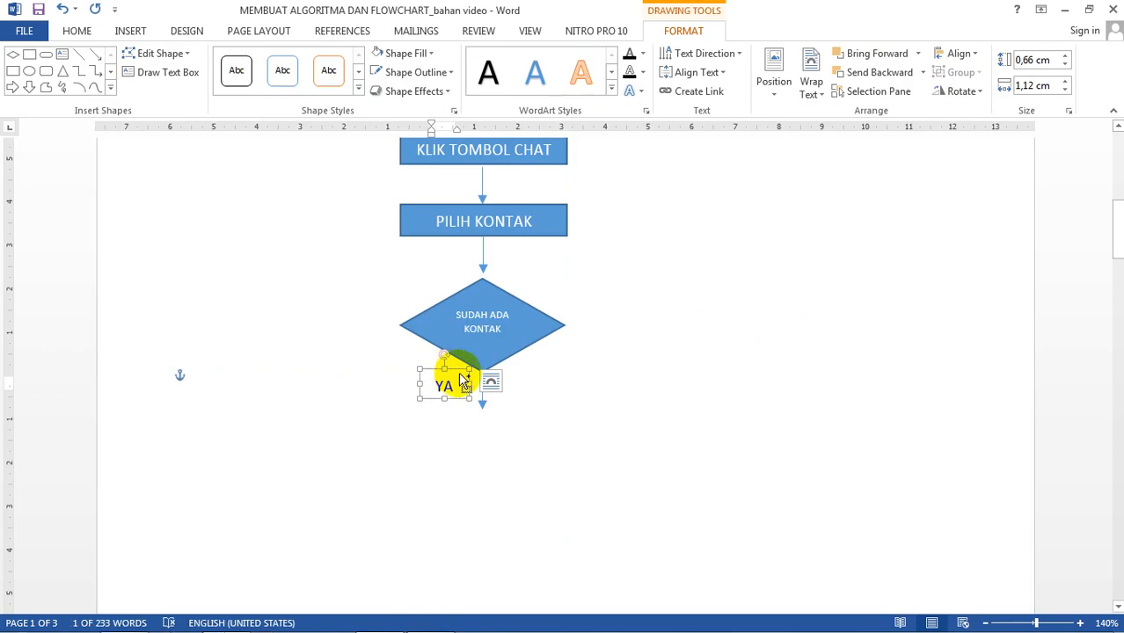
{"action": "key", "text": "ctrl+v"}
{"action": "left_click_drag", "start_coordinate": [469, 384], "coordinate": [597, 339]}
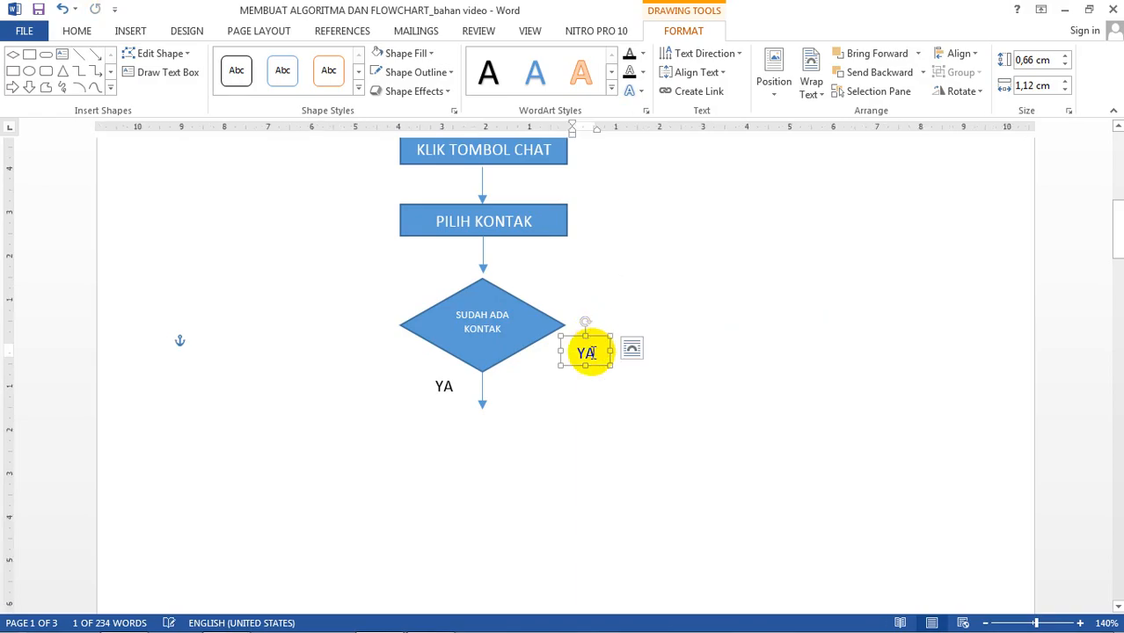
{"action": "left_click", "coordinate": [589, 355]}
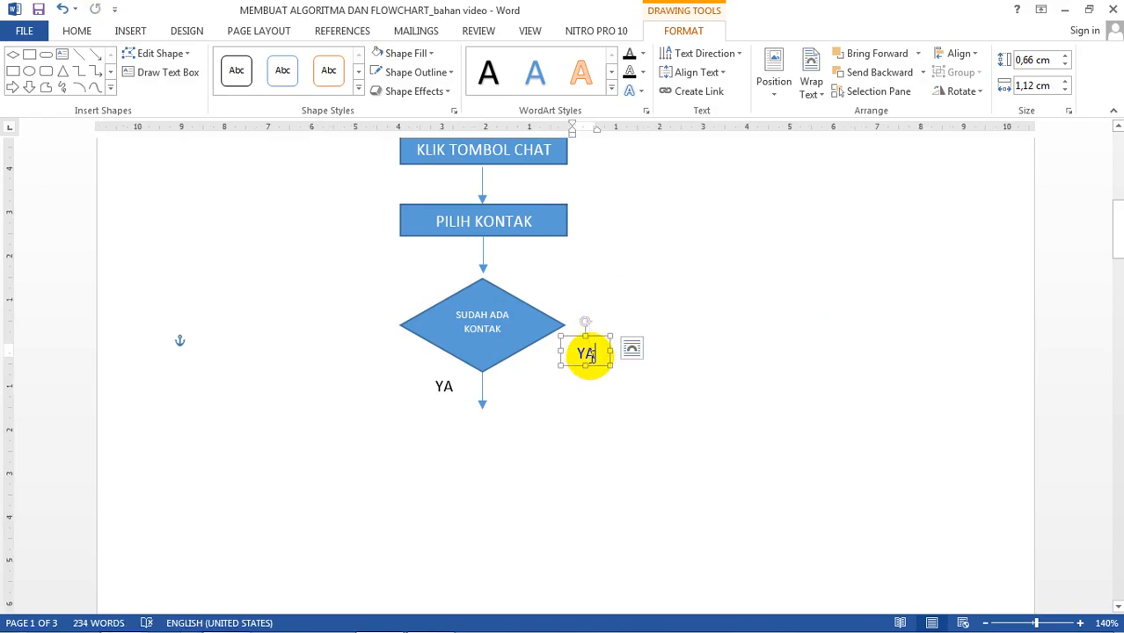
{"action": "double_click", "coordinate": [589, 356]}
{"action": "type", "text": "T"}
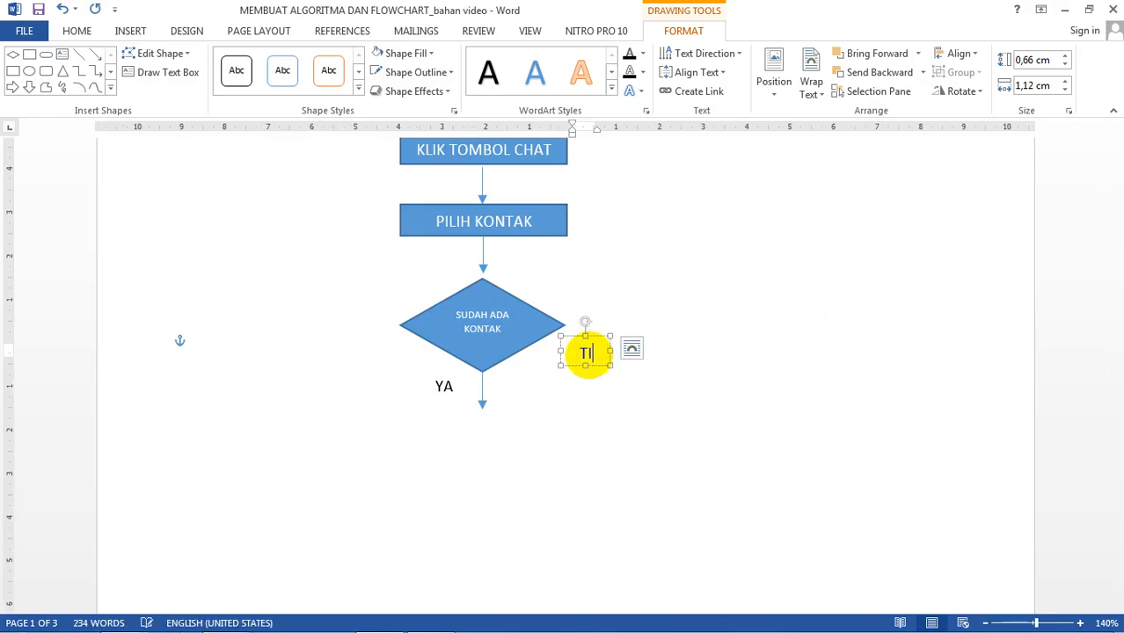
{"action": "type", "text": "ID"}
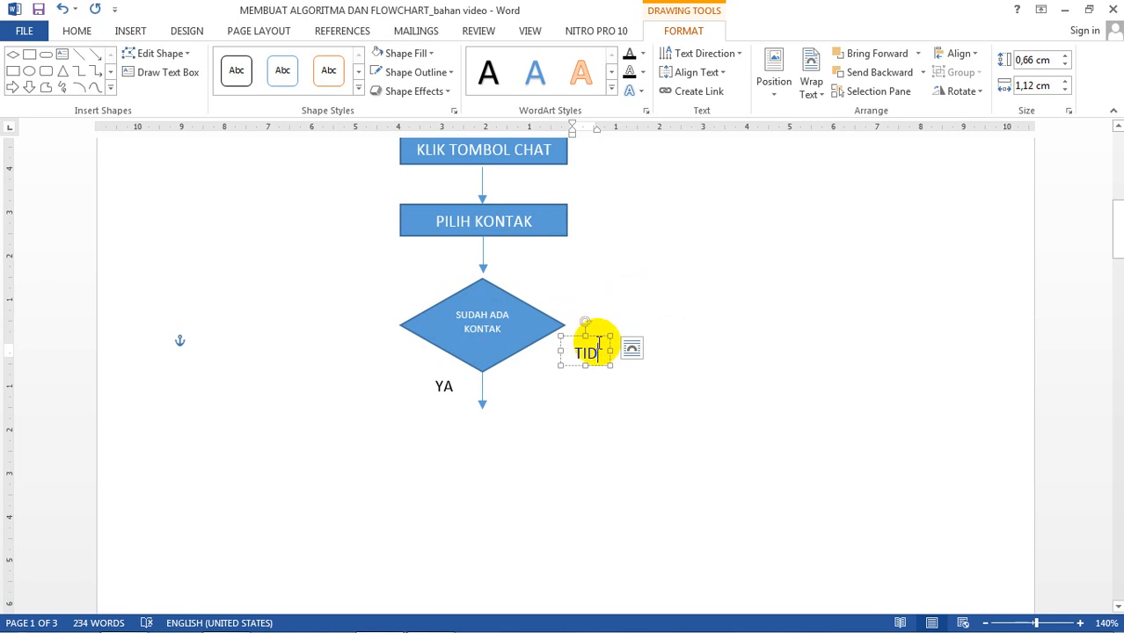
{"action": "type", "text": "AK"}
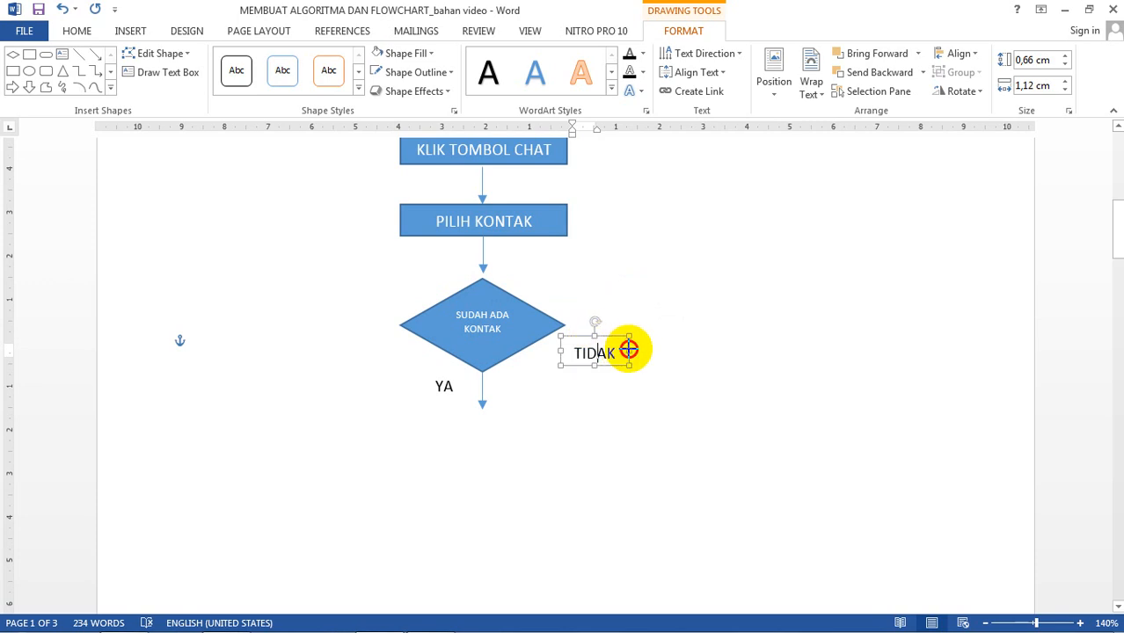
{"action": "left_click", "coordinate": [578, 413]}
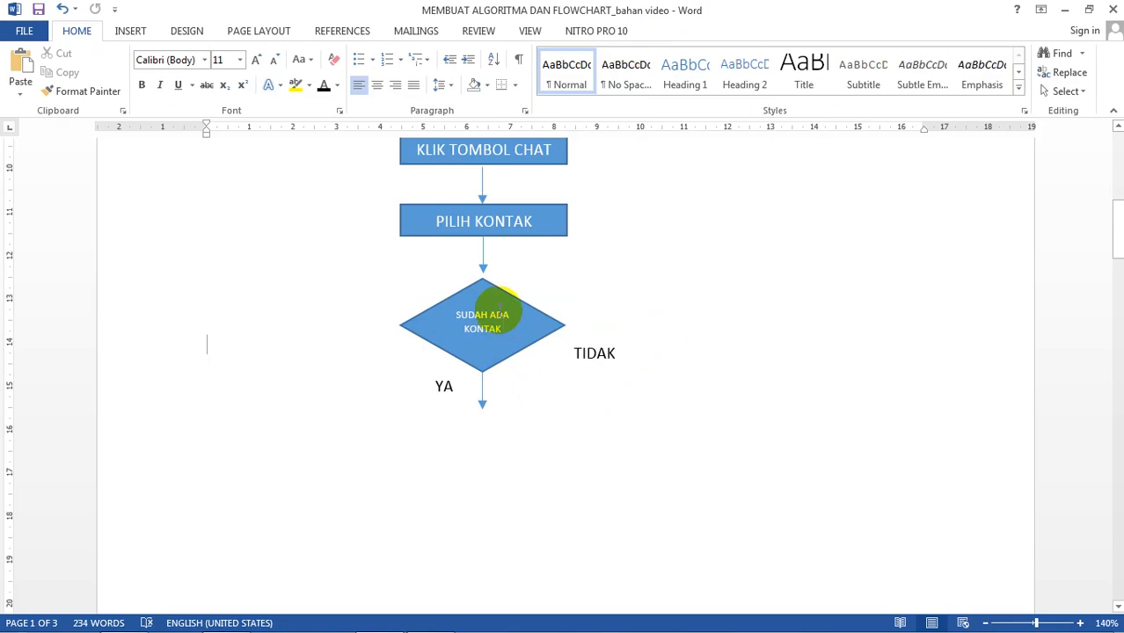
Step: Duplicate the PILIH KONTAK box with its arrow and place the copy under the YA arrow
{"action": "scroll", "coordinate": [515, 244], "scroll_direction": "up", "scroll_amount": 5}
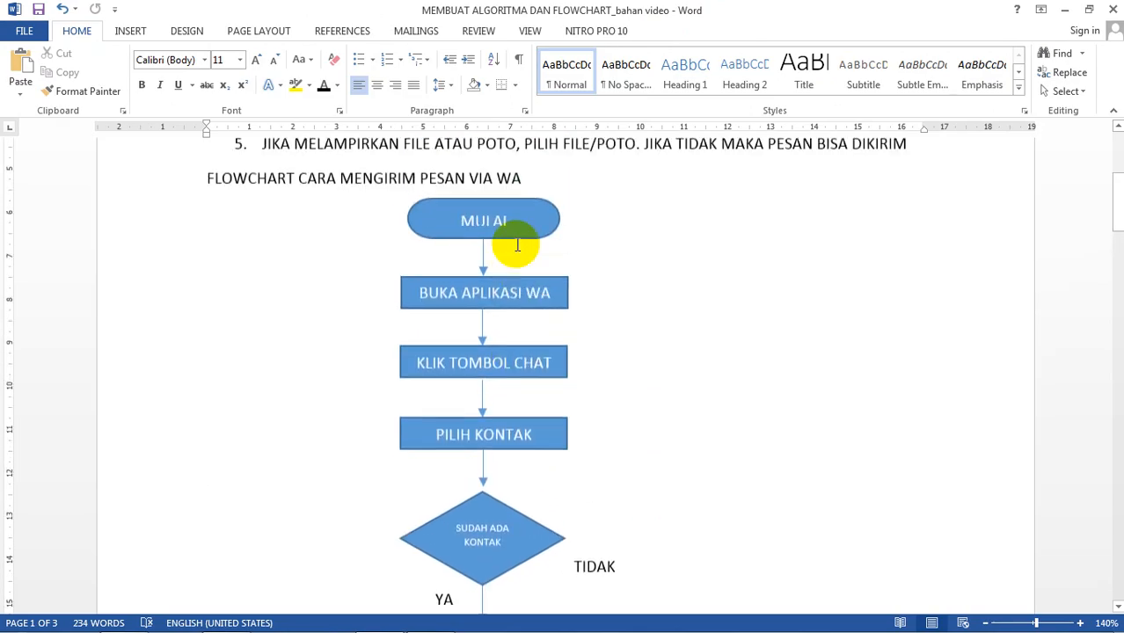
{"action": "scroll", "coordinate": [414, 264], "scroll_direction": "up", "scroll_amount": 1}
{"action": "scroll", "coordinate": [489, 306], "scroll_direction": "down", "scroll_amount": 7}
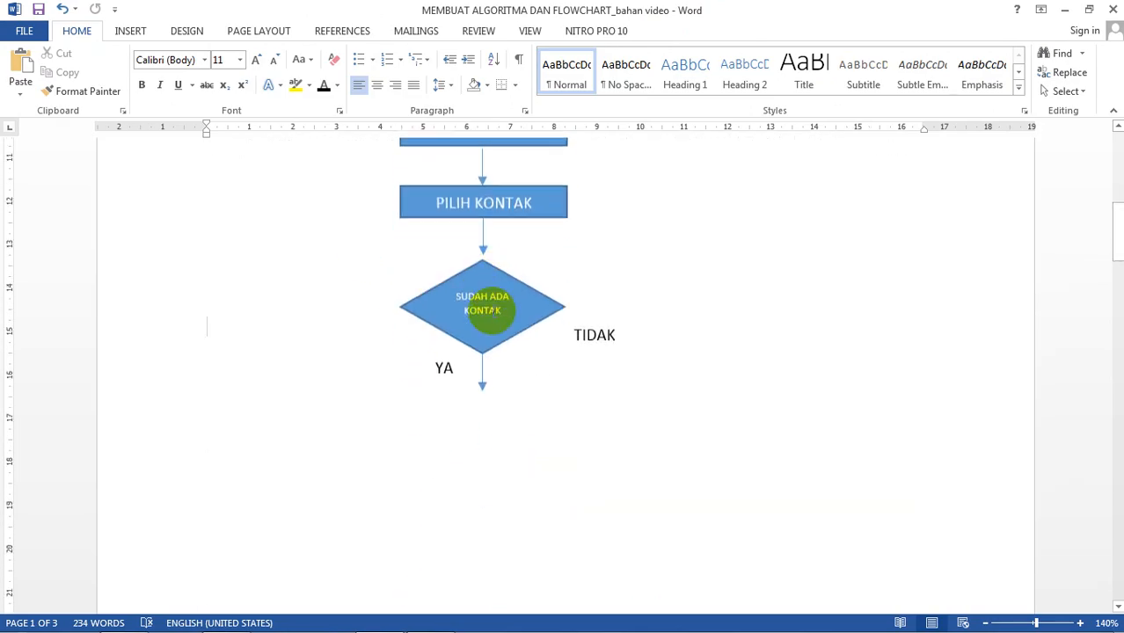
{"action": "scroll", "coordinate": [491, 309], "scroll_direction": "down", "scroll_amount": 5}
{"action": "scroll", "coordinate": [519, 264], "scroll_direction": "up", "scroll_amount": 5}
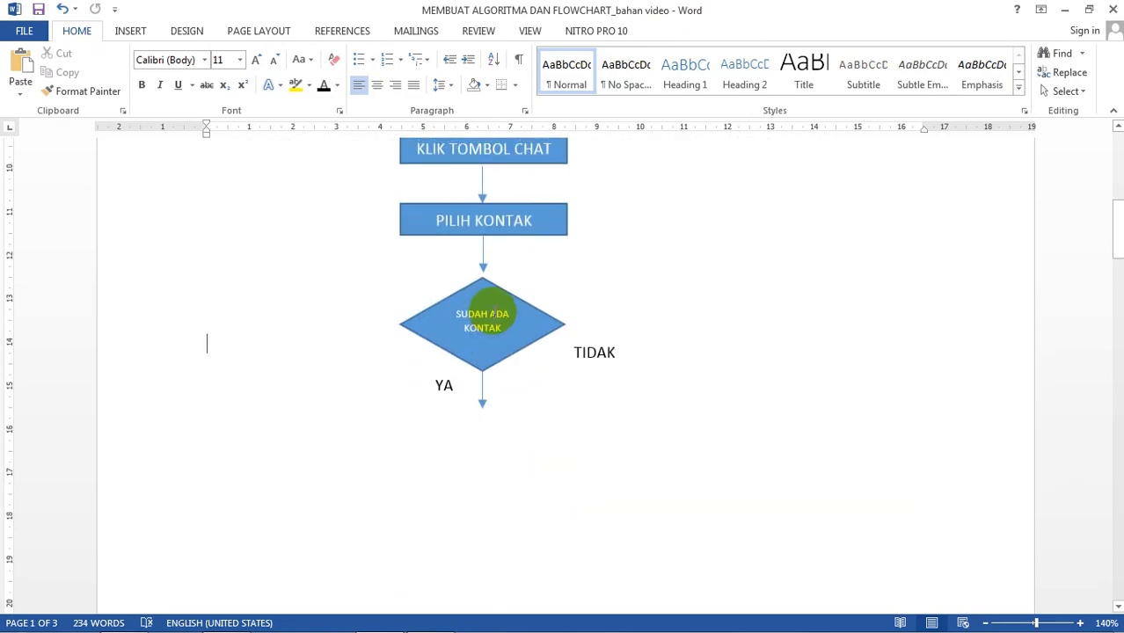
{"action": "left_click", "coordinate": [532, 236]}
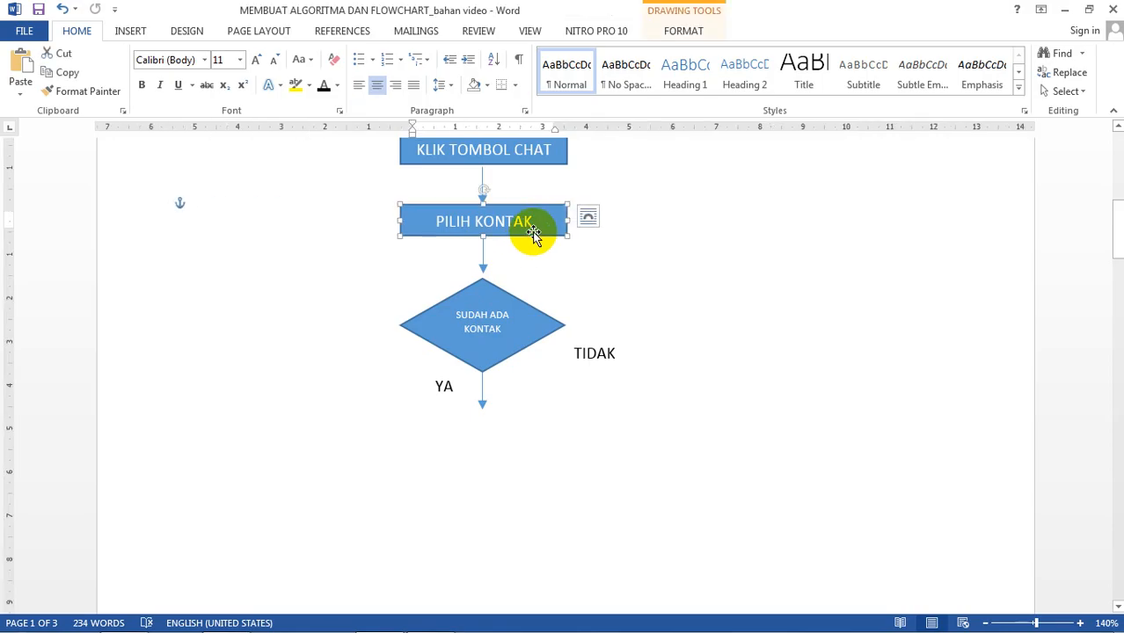
{"action": "left_click", "coordinate": [484, 261]}
{"action": "key", "text": "ctrl+v"}
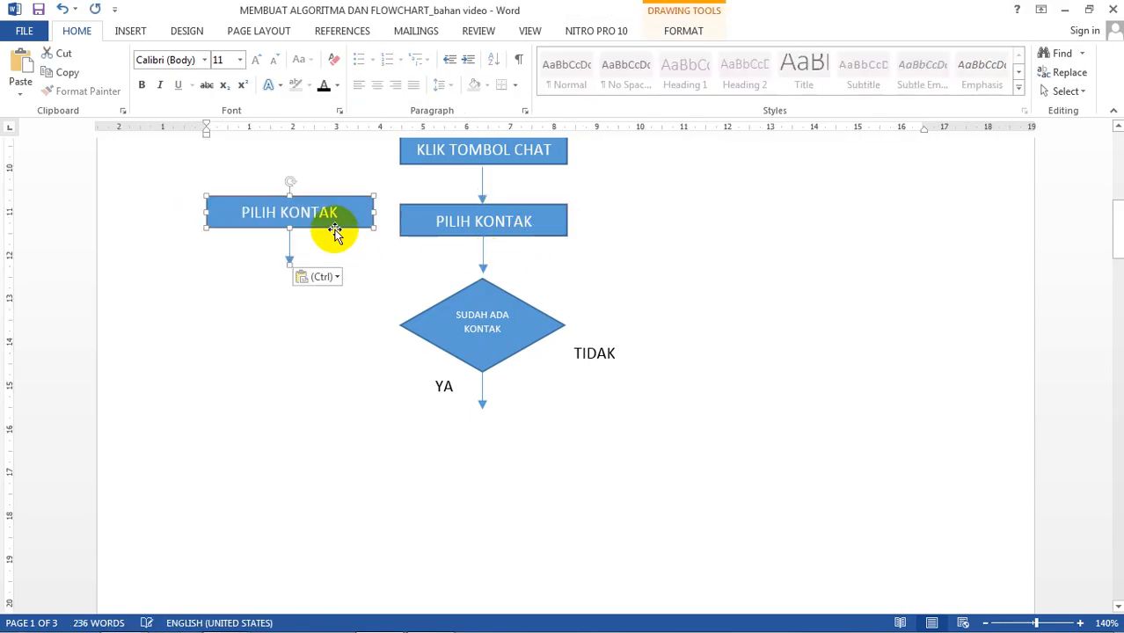
{"action": "left_click_drag", "start_coordinate": [333, 226], "coordinate": [522, 441]}
Step: Change the copied box's text to KETIK PESAN
{"action": "left_click", "coordinate": [519, 431]}
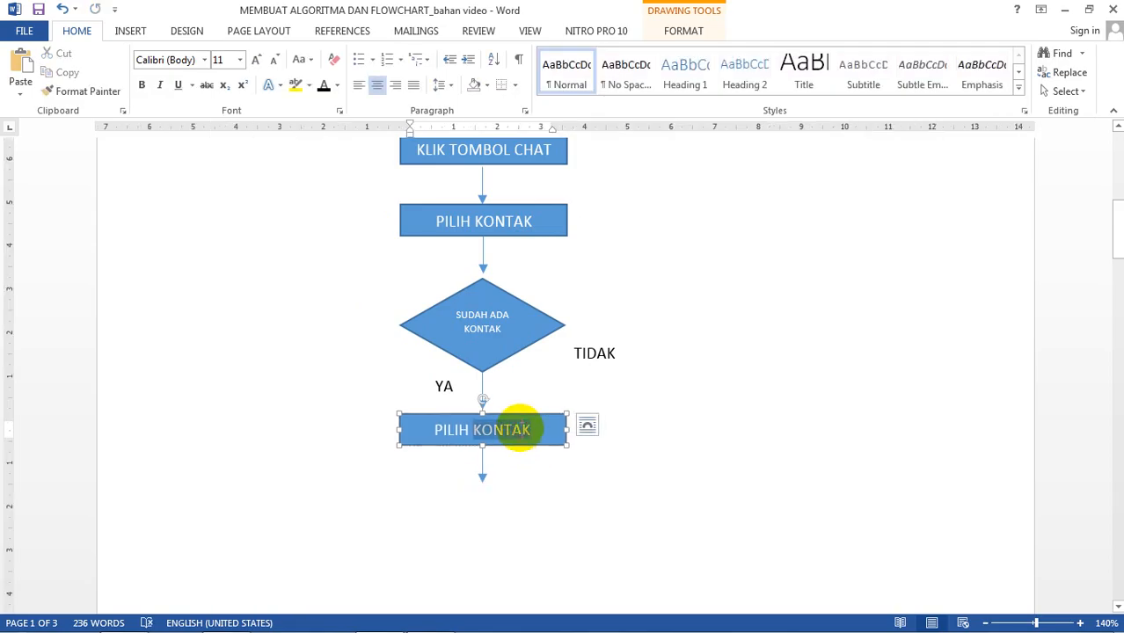
{"action": "triple_click", "coordinate": [517, 429]}
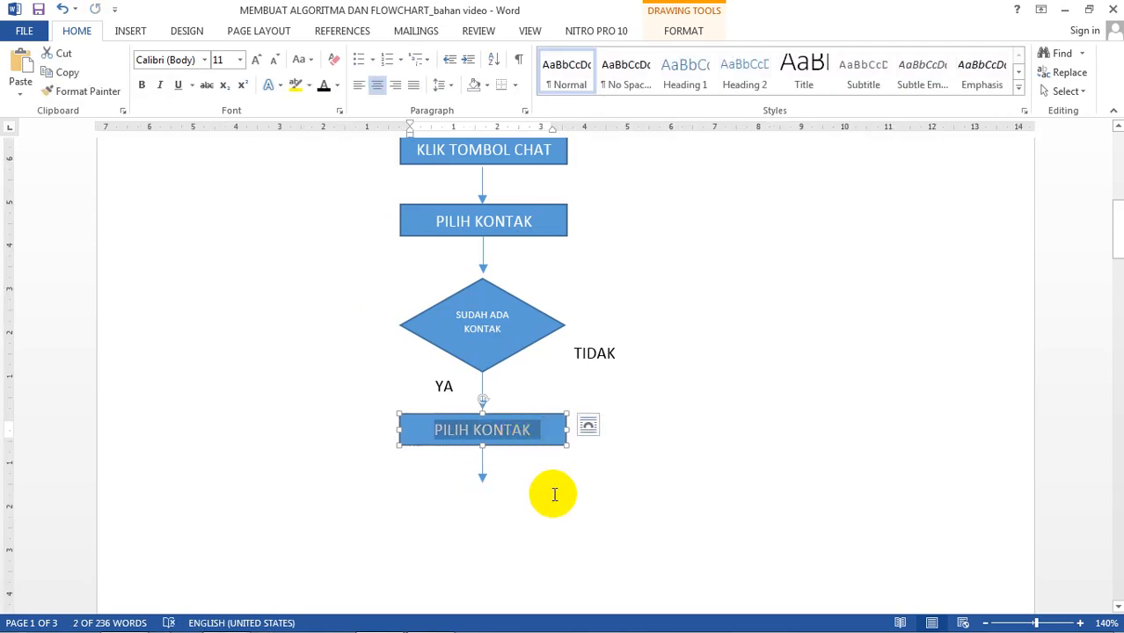
{"action": "type", "text": "KETIK"}
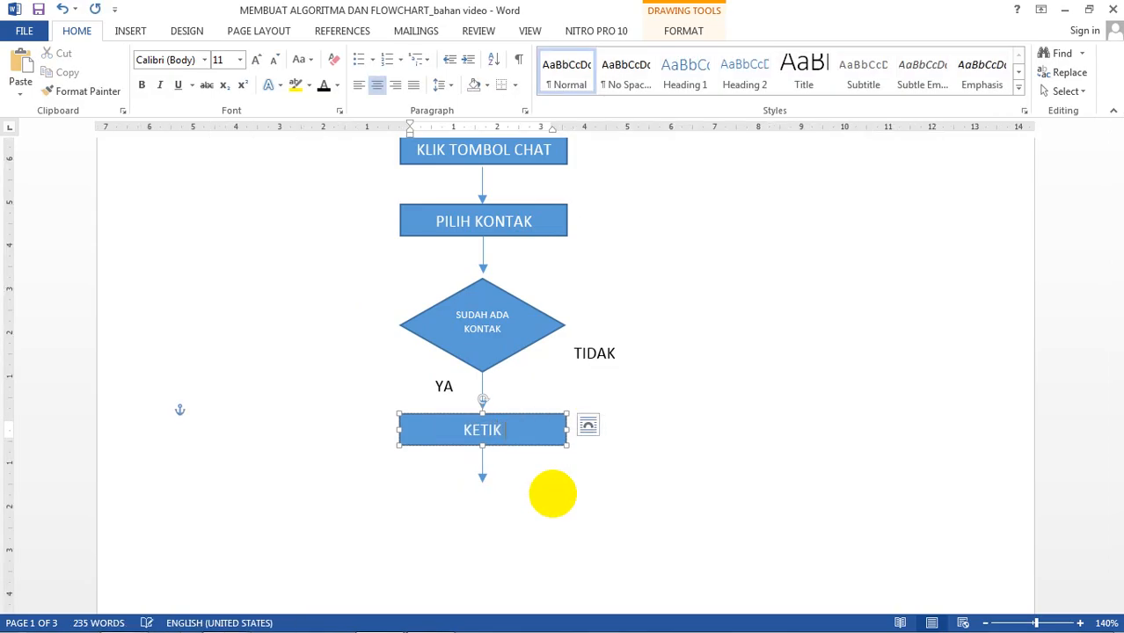
{"action": "type", "text": " PESAN"}
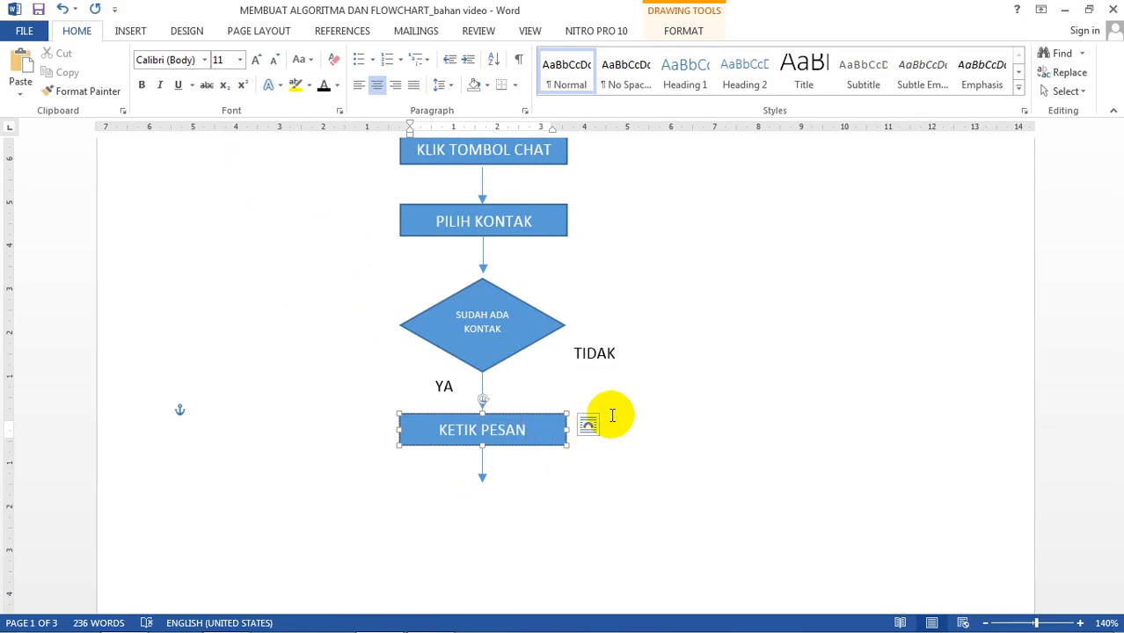
{"action": "left_click", "coordinate": [694, 373]}
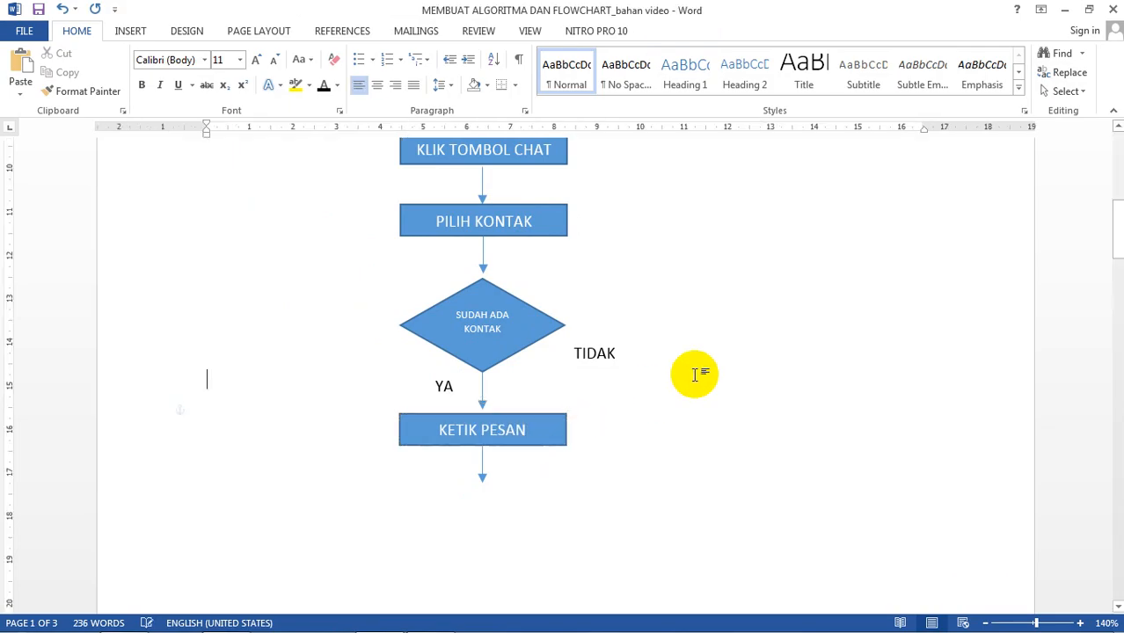
{"action": "left_click", "coordinate": [533, 416]}
{"action": "scroll", "coordinate": [534, 416], "scroll_direction": "up", "scroll_amount": 4}
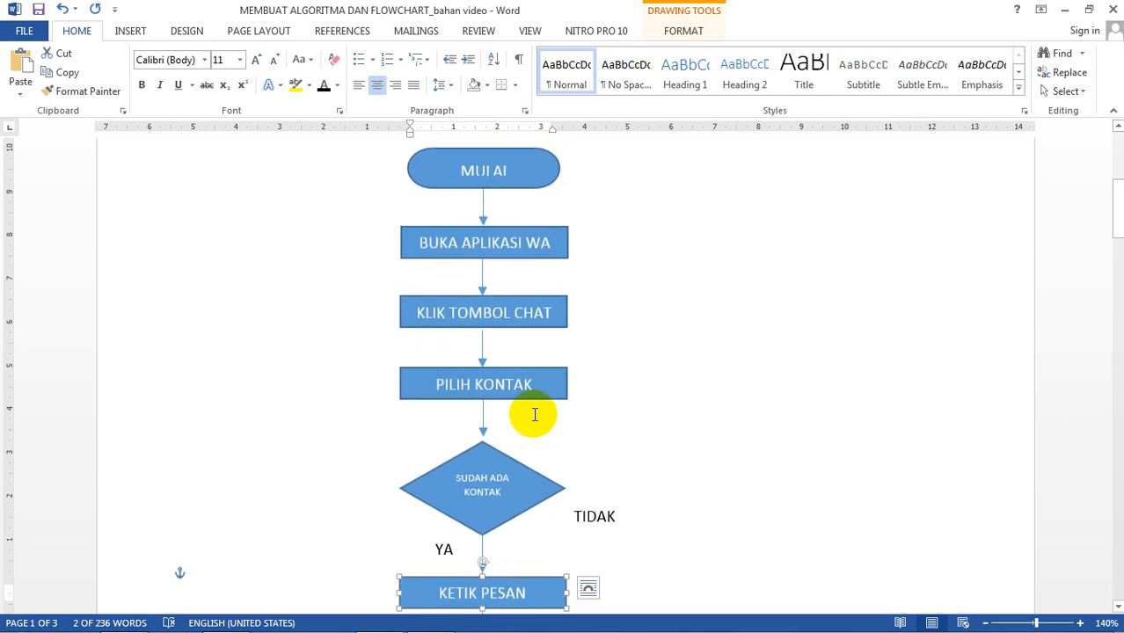
Step: Paste a copy of the KETIK PESAN box beside TIDAK, right of the diamond
{"action": "scroll", "coordinate": [534, 416], "scroll_direction": "down", "scroll_amount": 5}
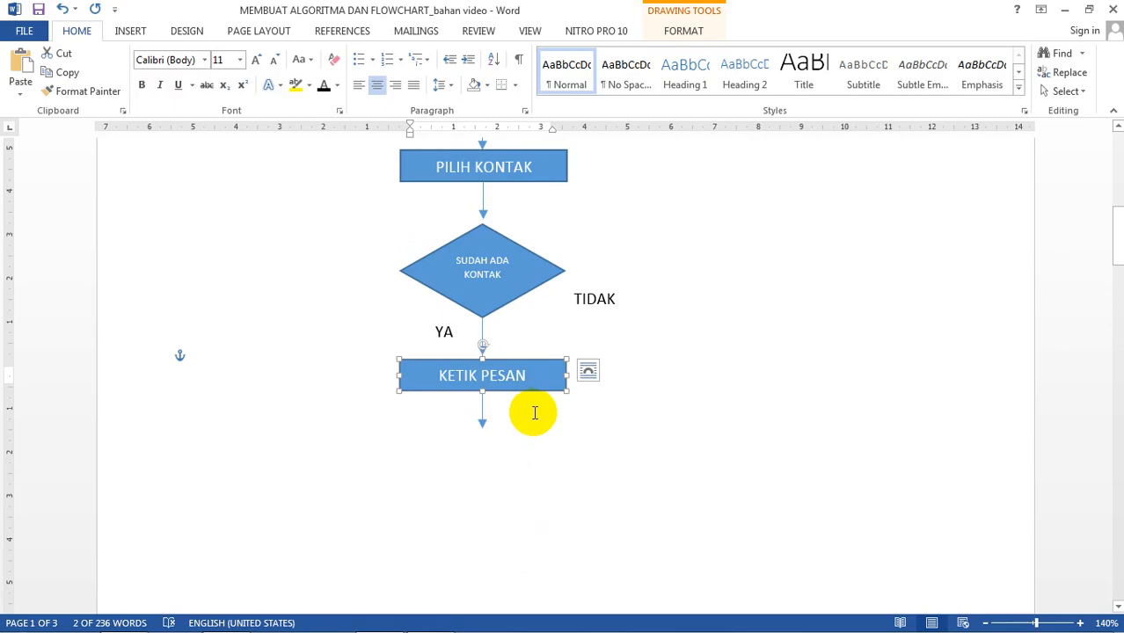
{"action": "key", "text": "ctrl+v"}
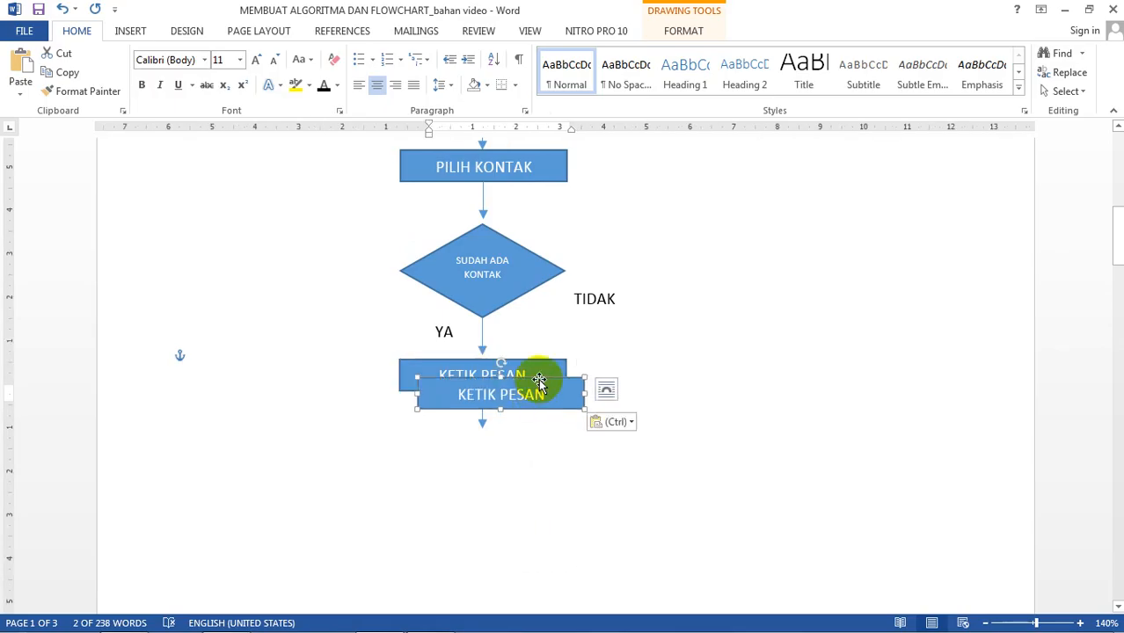
{"action": "left_click_drag", "start_coordinate": [533, 382], "coordinate": [773, 256]}
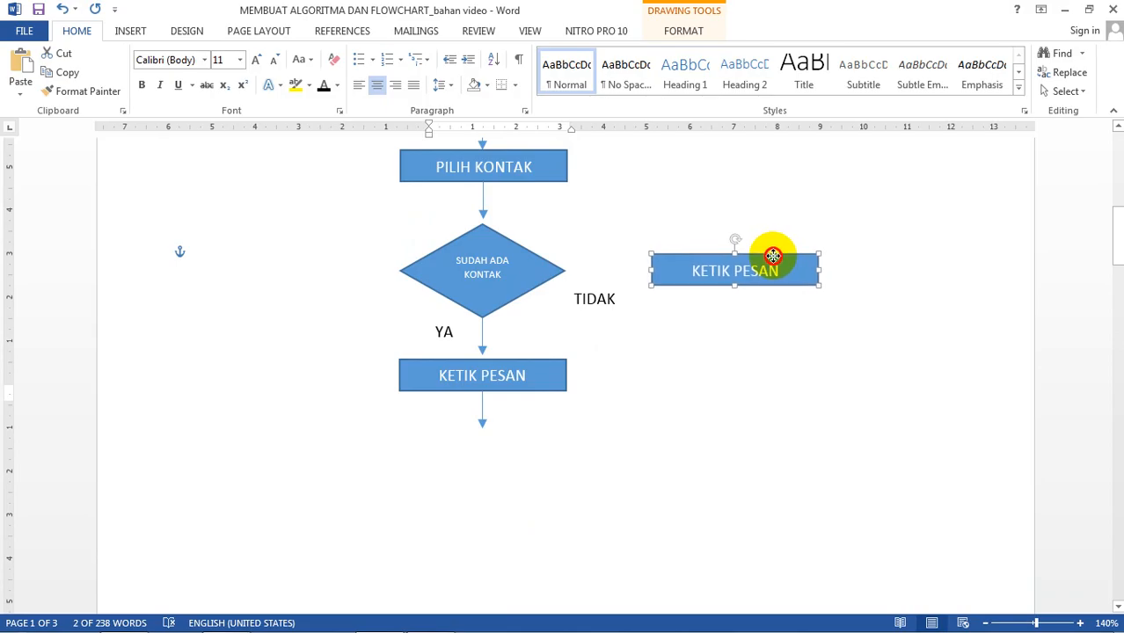
Step: Relabel the copy TAMBAHKAN KONTAK and widen the box so the text fits one line
{"action": "triple_click", "coordinate": [774, 256]}
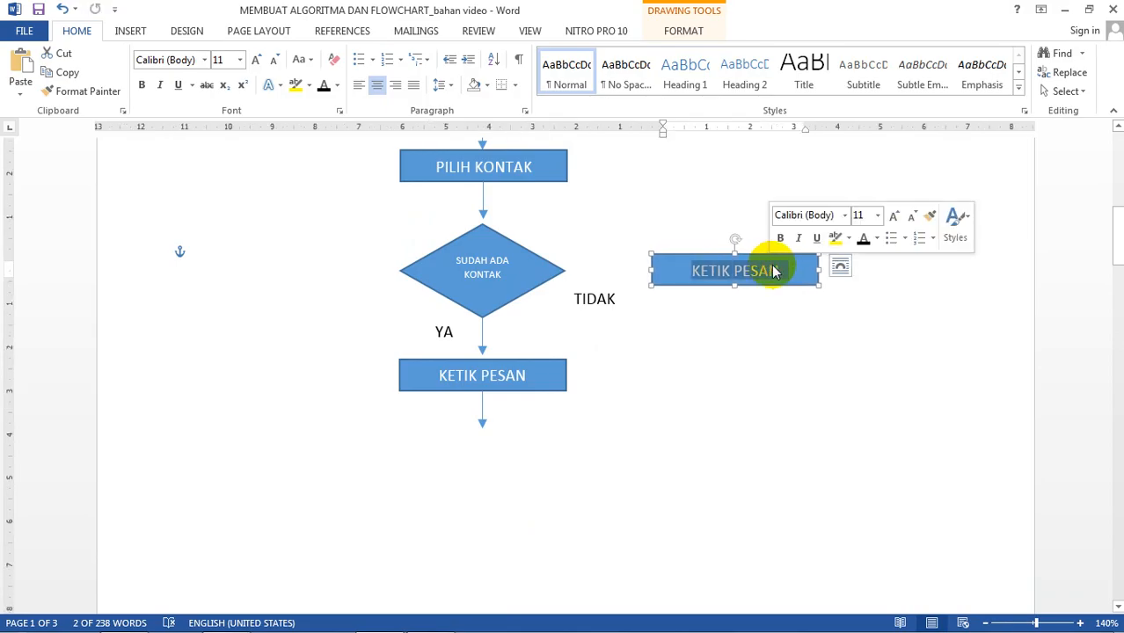
{"action": "type", "text": "TAMBAH"}
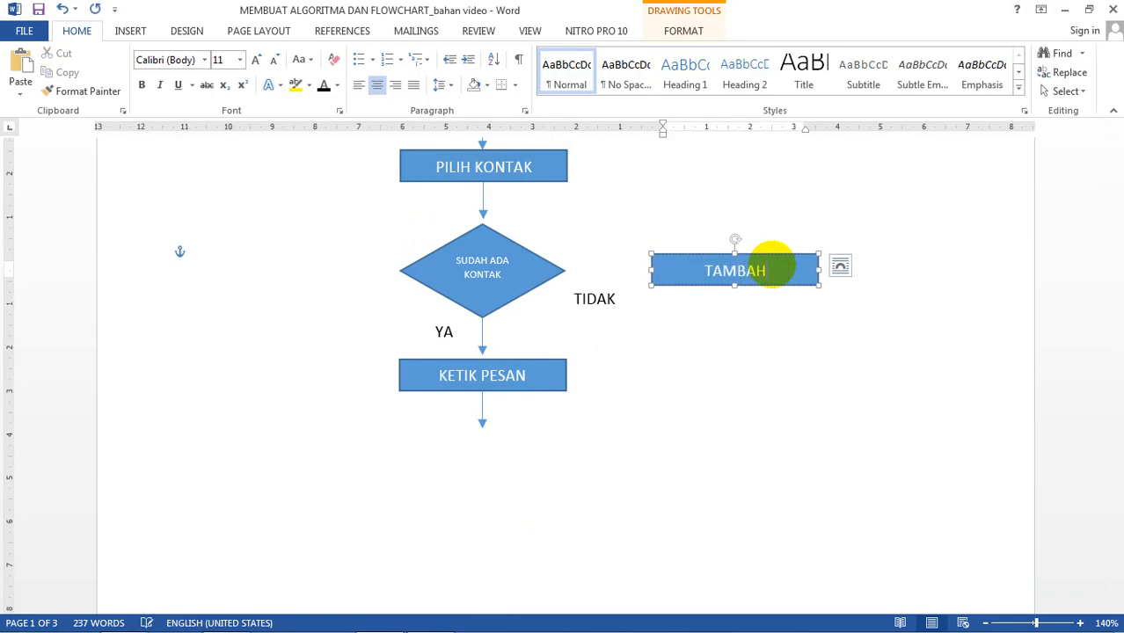
{"action": "type", "text": "HK"}
{"action": "key", "text": "BackSpace"}
{"action": "key", "text": "BackSpace"}
{"action": "type", "text": "KAN KON"}
{"action": "key", "text": "BackSpace"}
{"action": "key", "text": "BackSpace"}
{"action": "key", "text": "BackSpace"}
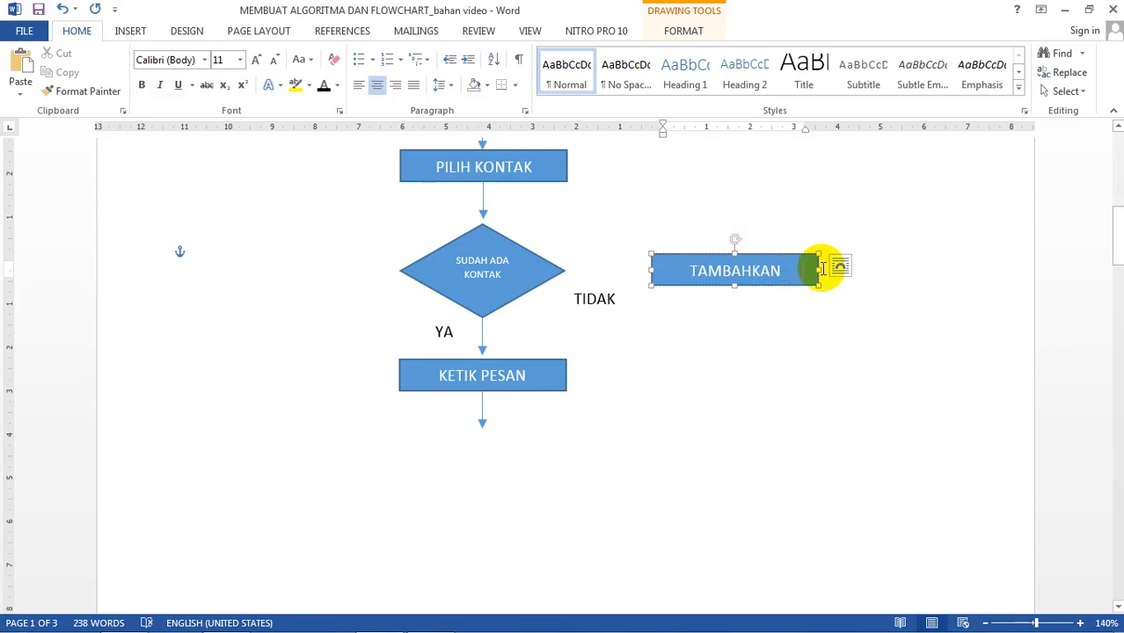
{"action": "left_click_drag", "start_coordinate": [818, 269], "coordinate": [855, 268]}
{"action": "left_click", "coordinate": [833, 301]}
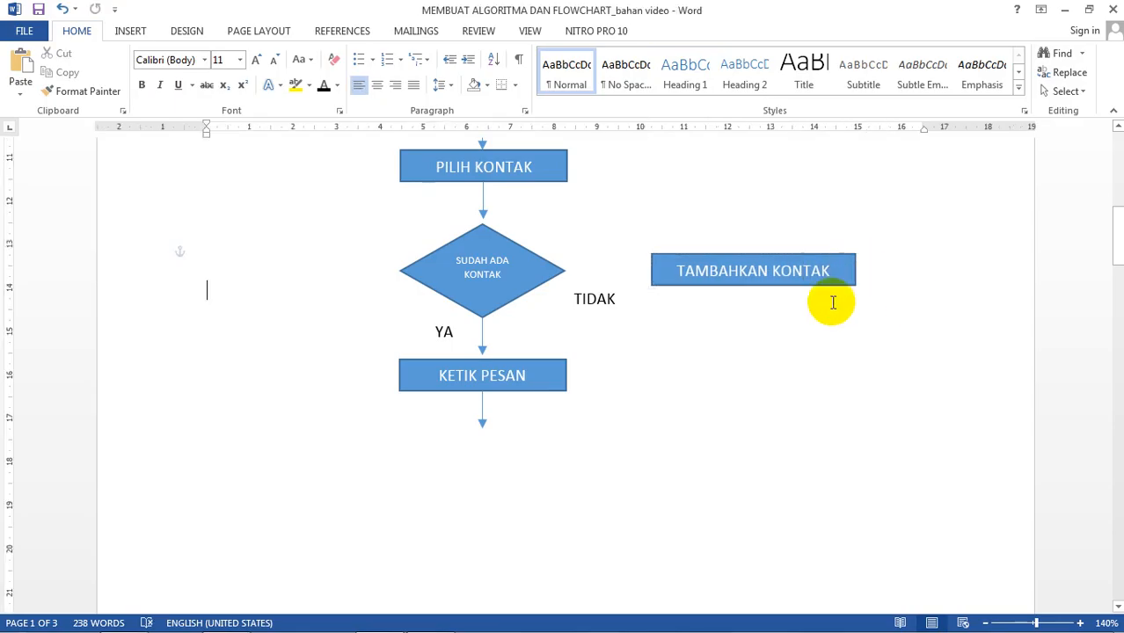
{"action": "left_click", "coordinate": [131, 32]}
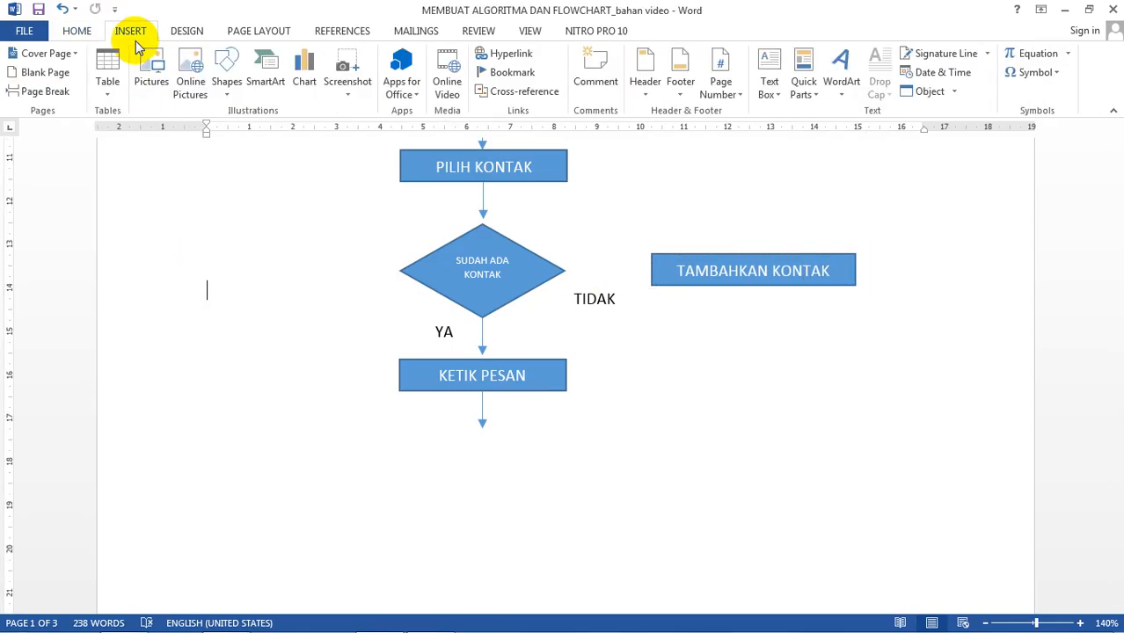
Step: Draw a straight arrow from the diamond's right corner to the TAMBAHKAN KONTAK box
{"action": "left_click", "coordinate": [226, 88]}
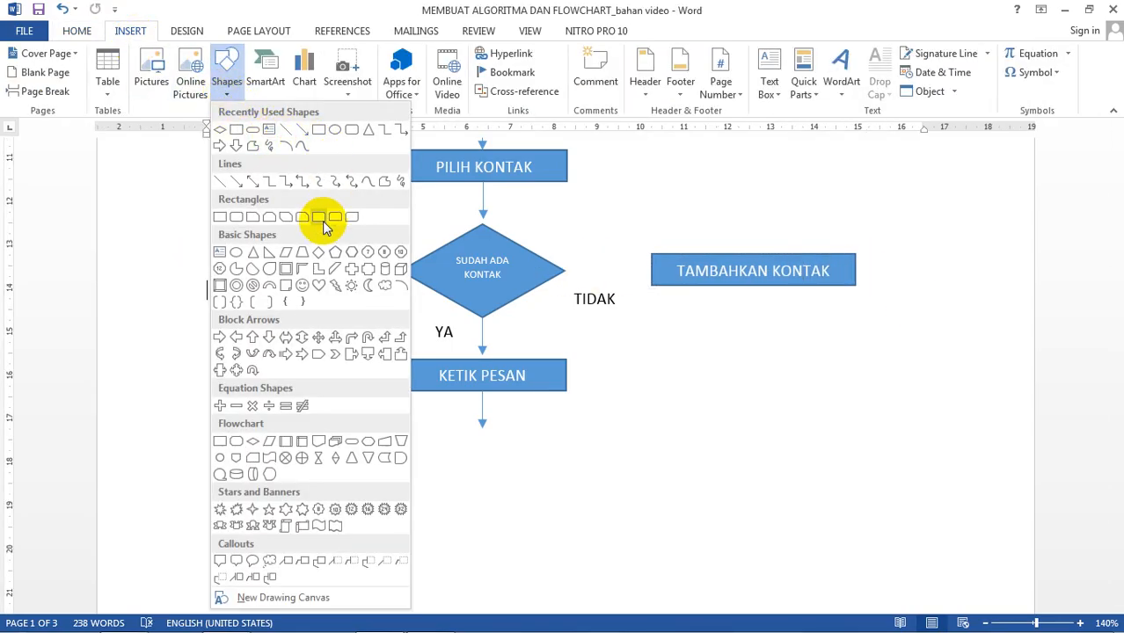
{"action": "left_click", "coordinate": [303, 134]}
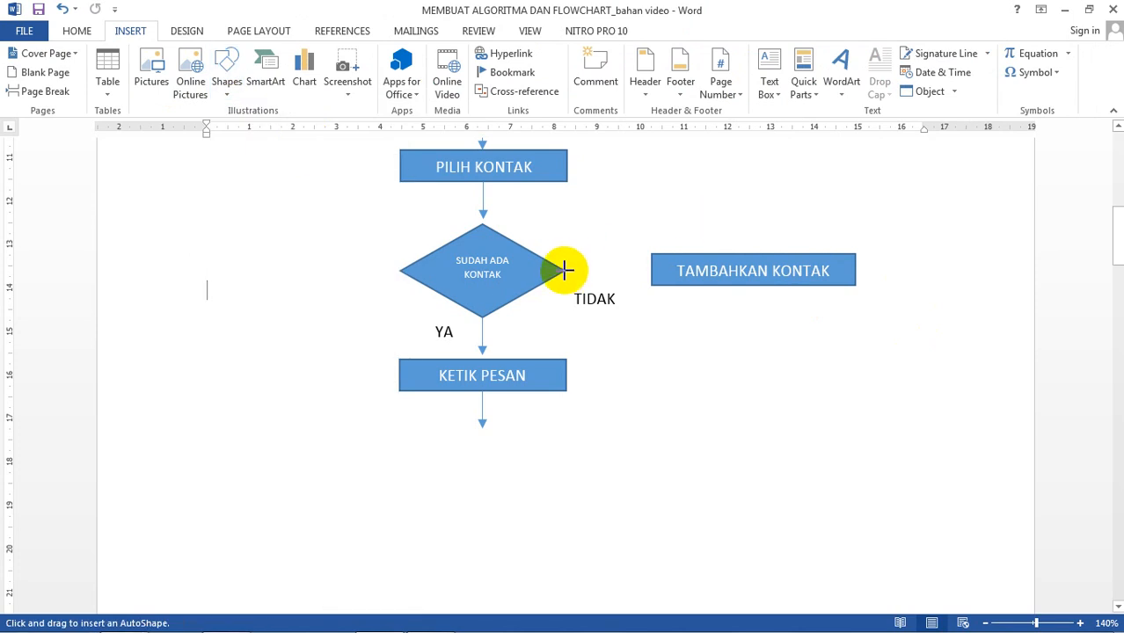
{"action": "left_click_drag", "start_coordinate": [564, 270], "coordinate": [645, 271]}
{"action": "left_click", "coordinate": [723, 334]}
{"action": "scroll", "coordinate": [723, 335], "scroll_direction": "up", "scroll_amount": 5}
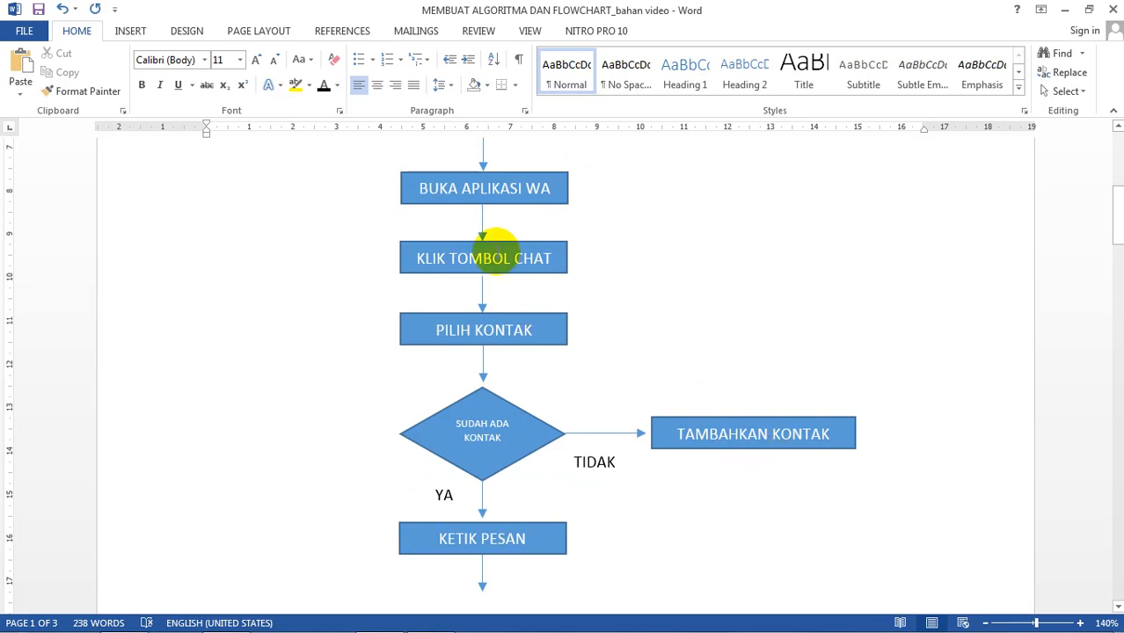
{"action": "scroll", "coordinate": [520, 278], "scroll_direction": "up", "scroll_amount": 1}
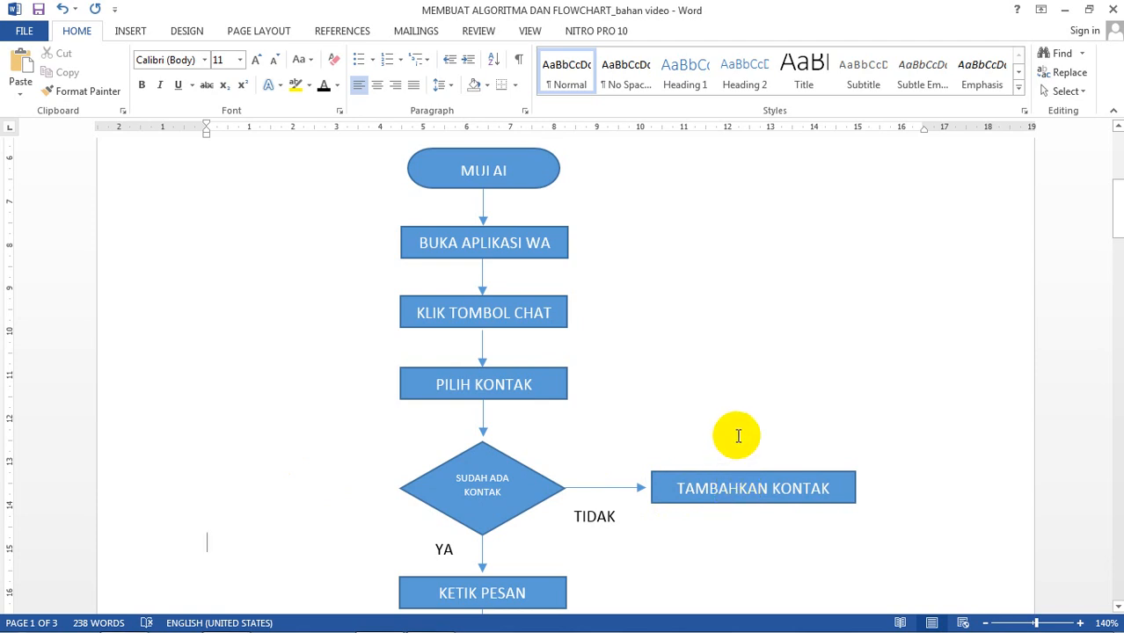
Step: Pick the elbow arrow connector, then undo an accidentally inserted tiny connector
{"action": "left_click", "coordinate": [136, 32]}
{"action": "left_click", "coordinate": [229, 91]}
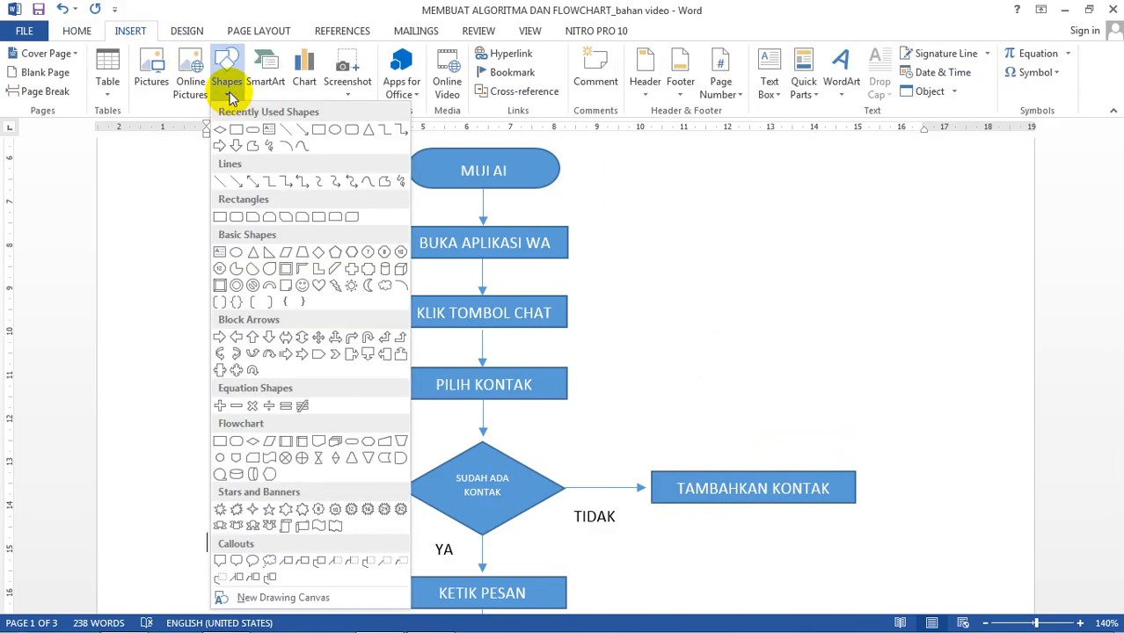
{"action": "left_click", "coordinate": [401, 131]}
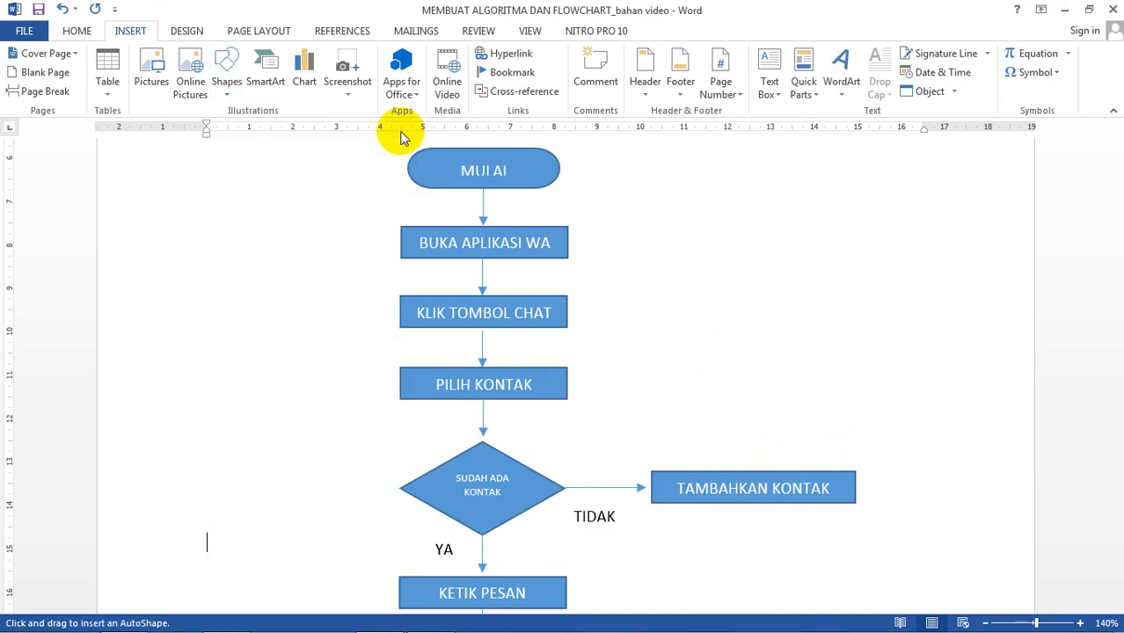
{"action": "left_click", "coordinate": [754, 466]}
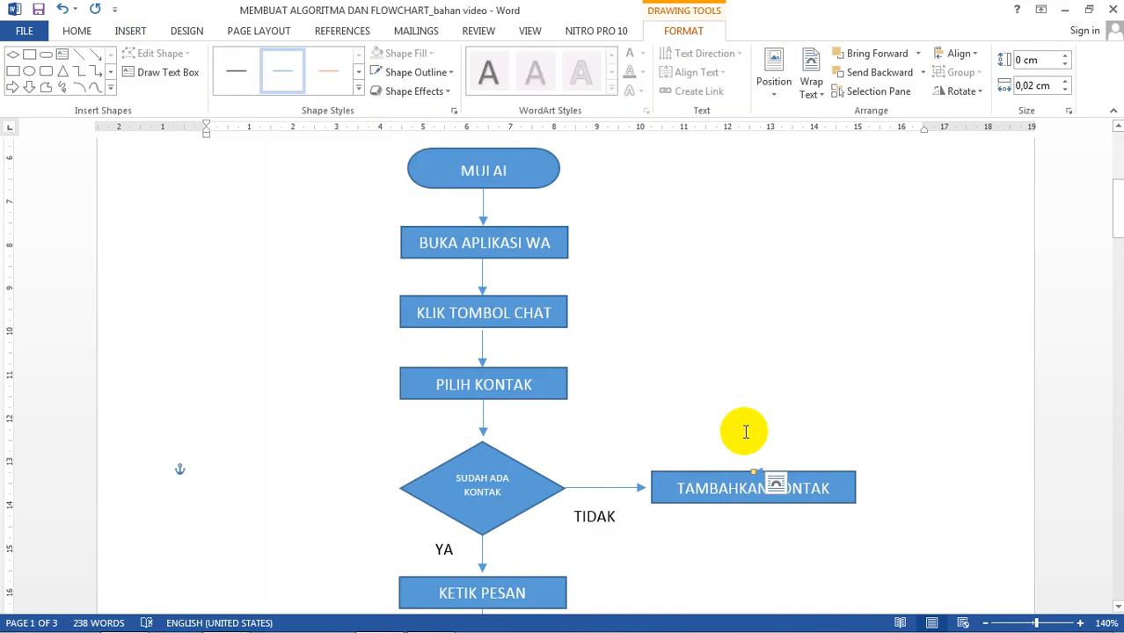
{"action": "key", "text": "ctrl+z"}
Step: Draw an elbow arrow from TAMBAHKAN KONTAK's top to BUKA APLIKASI WA, shifting its vertical run right
{"action": "left_click", "coordinate": [138, 29]}
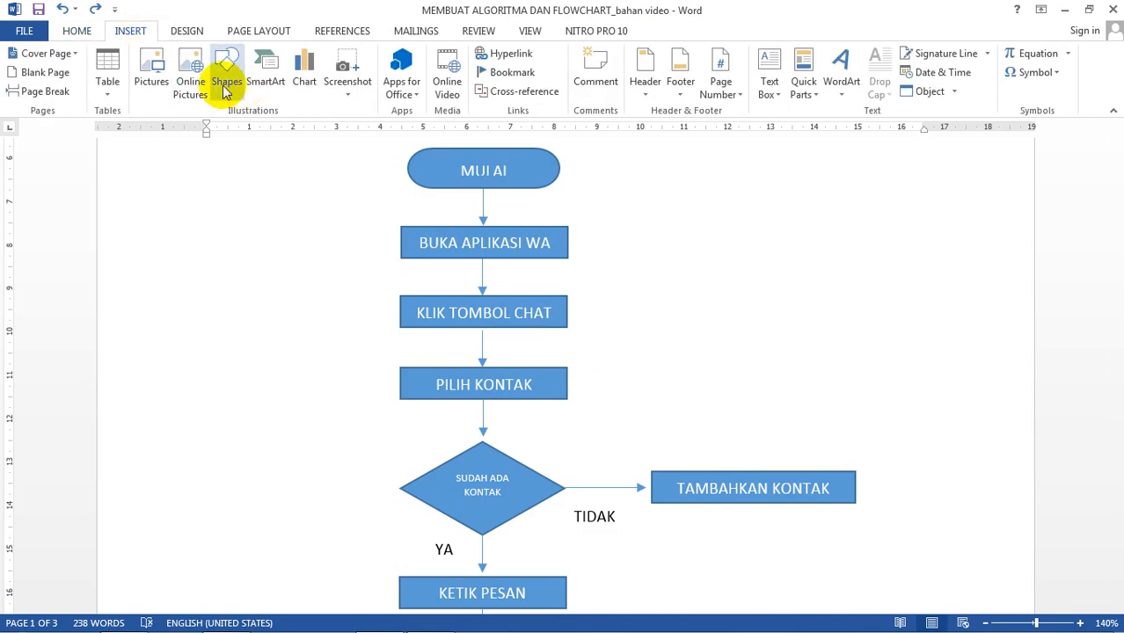
{"action": "left_click", "coordinate": [226, 87]}
{"action": "left_click", "coordinate": [401, 132]}
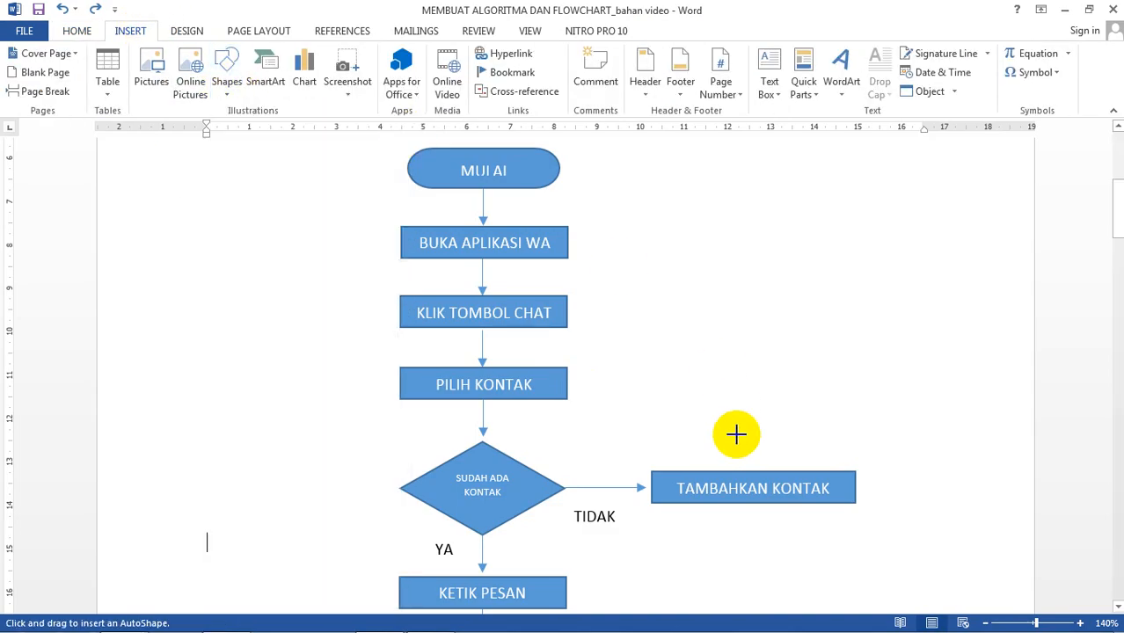
{"action": "mouse_move", "coordinate": [747, 469]}
{"action": "left_mouse_down"}
{"action": "mouse_move", "coordinate": [740, 220]}
{"action": "mouse_move", "coordinate": [570, 240]}
{"action": "left_mouse_up"}
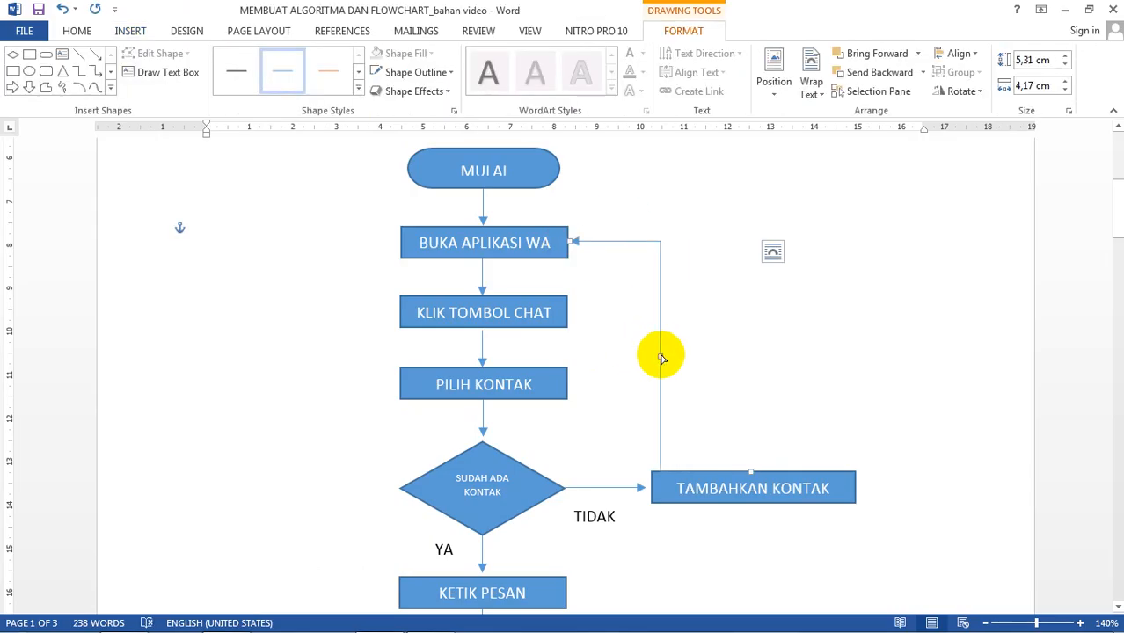
{"action": "left_click_drag", "start_coordinate": [660, 359], "coordinate": [747, 370]}
{"action": "left_click", "coordinate": [753, 289]}
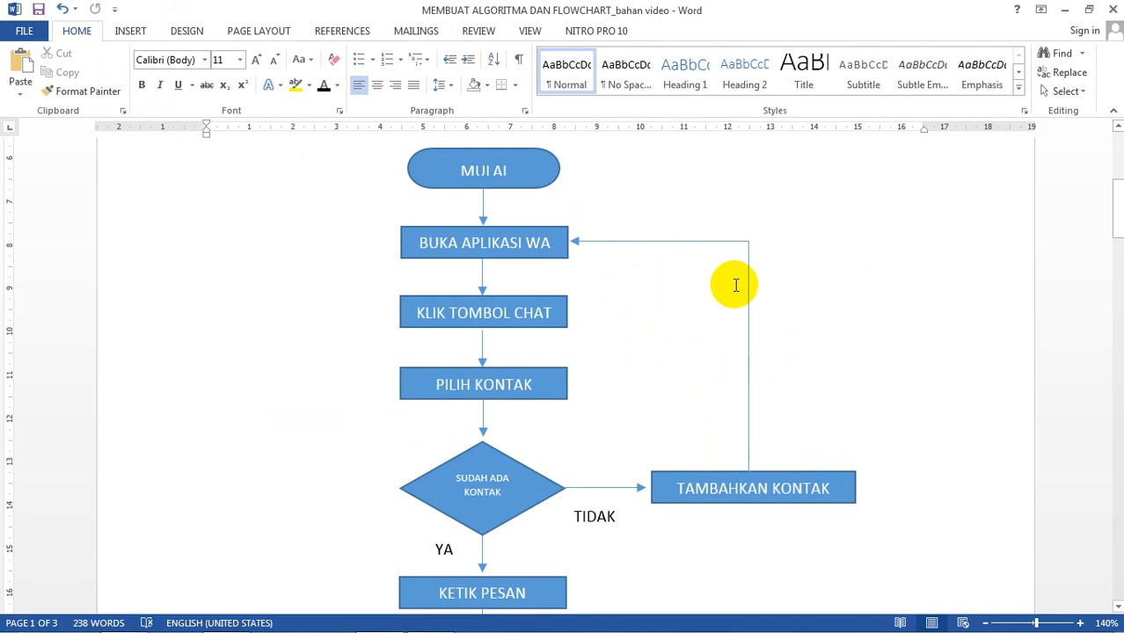
{"action": "scroll", "coordinate": [762, 314], "scroll_direction": "down", "scroll_amount": 1}
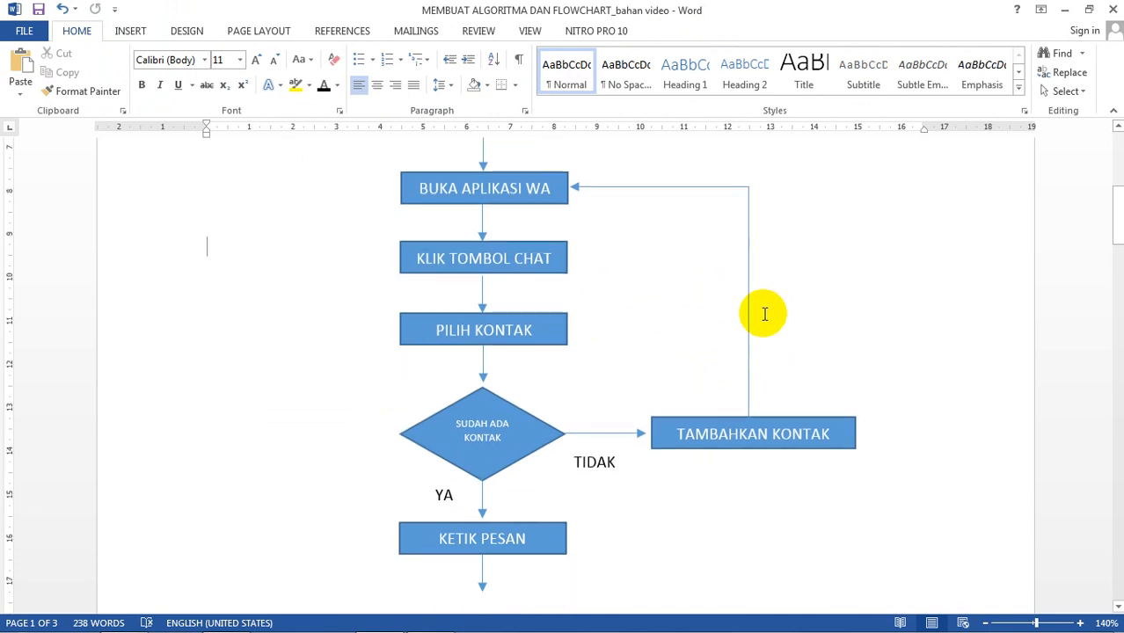
{"action": "scroll", "coordinate": [763, 314], "scroll_direction": "down", "scroll_amount": 1}
{"action": "scroll", "coordinate": [763, 314], "scroll_direction": "up", "scroll_amount": 2}
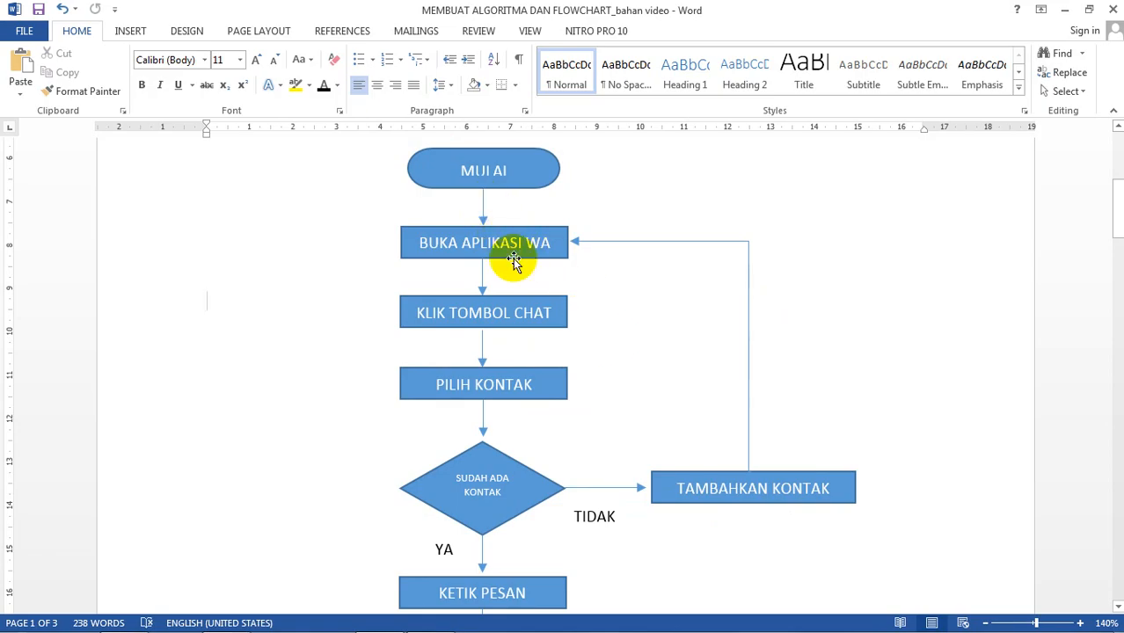
{"action": "scroll", "coordinate": [519, 268], "scroll_direction": "down", "scroll_amount": 1}
{"action": "scroll", "coordinate": [493, 249], "scroll_direction": "down", "scroll_amount": 1}
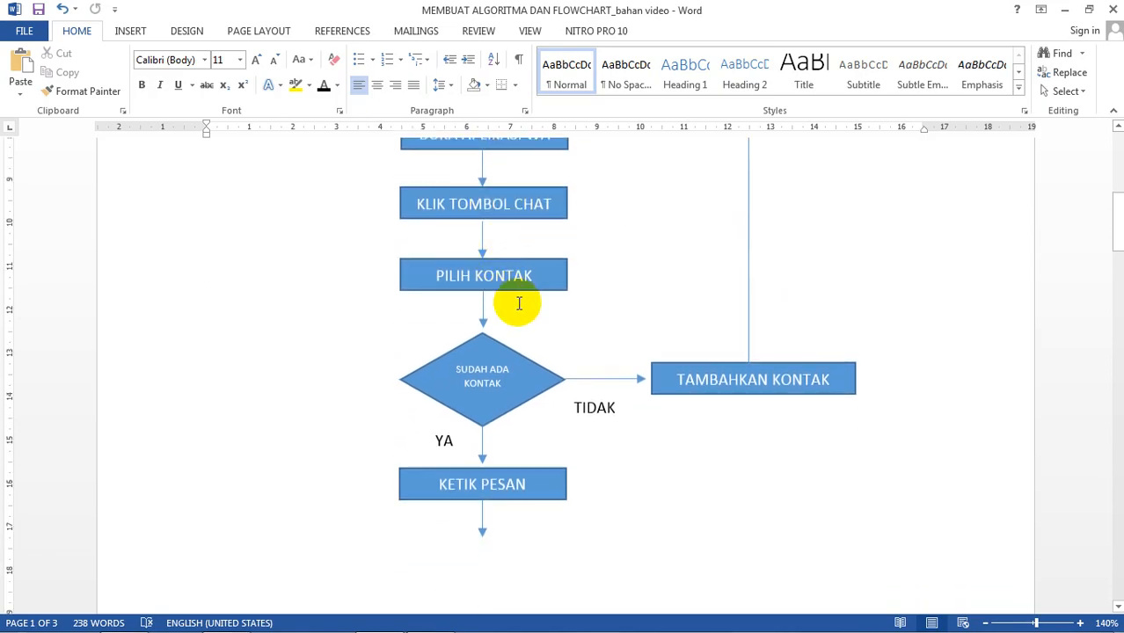
{"action": "scroll", "coordinate": [519, 303], "scroll_direction": "down", "scroll_amount": 2}
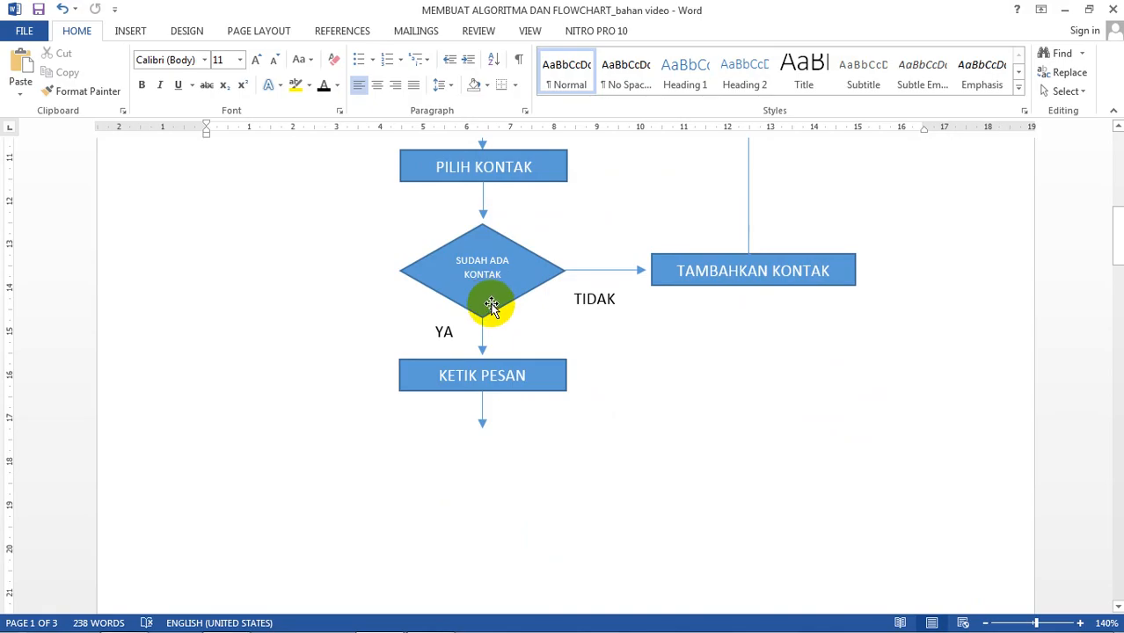
{"action": "scroll", "coordinate": [507, 419], "scroll_direction": "down", "scroll_amount": 1}
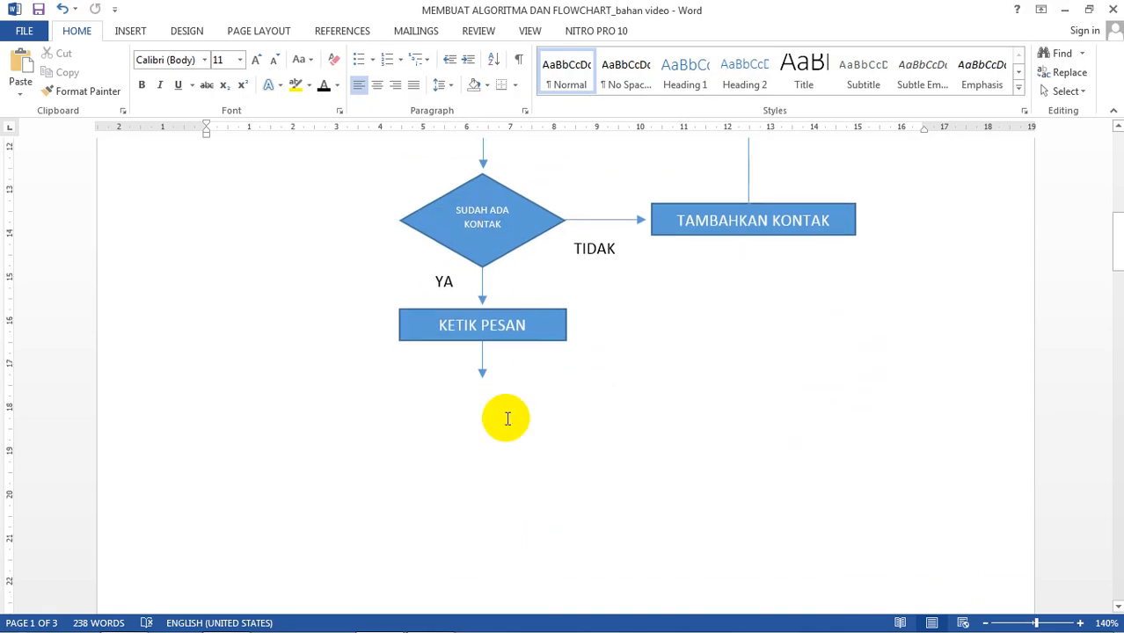
{"action": "scroll", "coordinate": [508, 419], "scroll_direction": "up", "scroll_amount": 4}
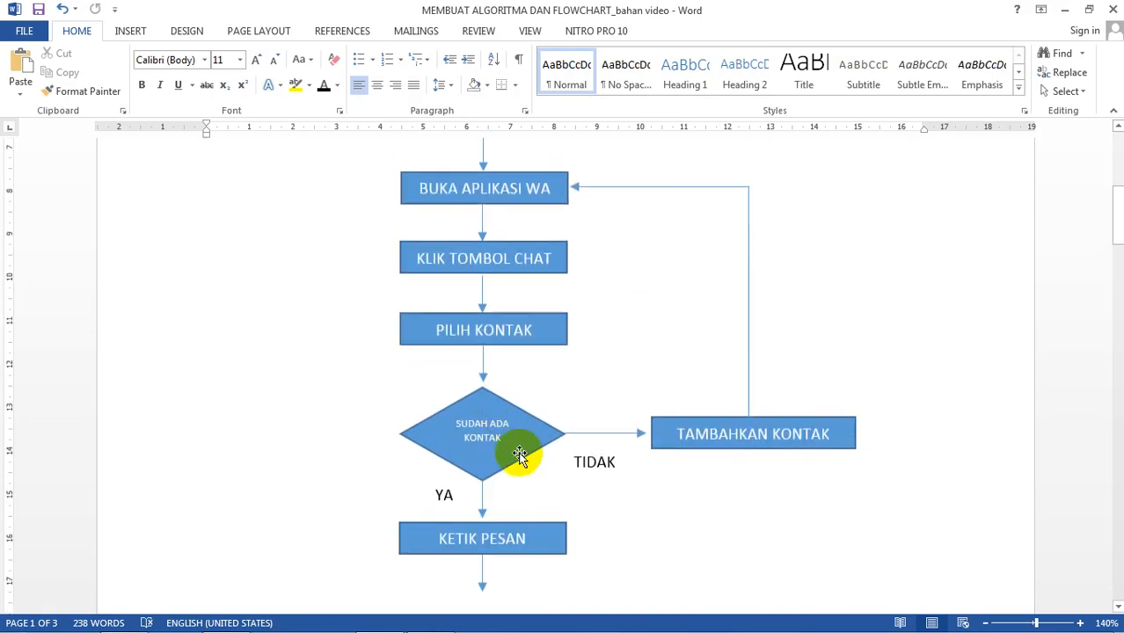
{"action": "scroll", "coordinate": [520, 453], "scroll_direction": "down", "scroll_amount": 3}
{"action": "scroll", "coordinate": [431, 365], "scroll_direction": "up", "scroll_amount": 1}
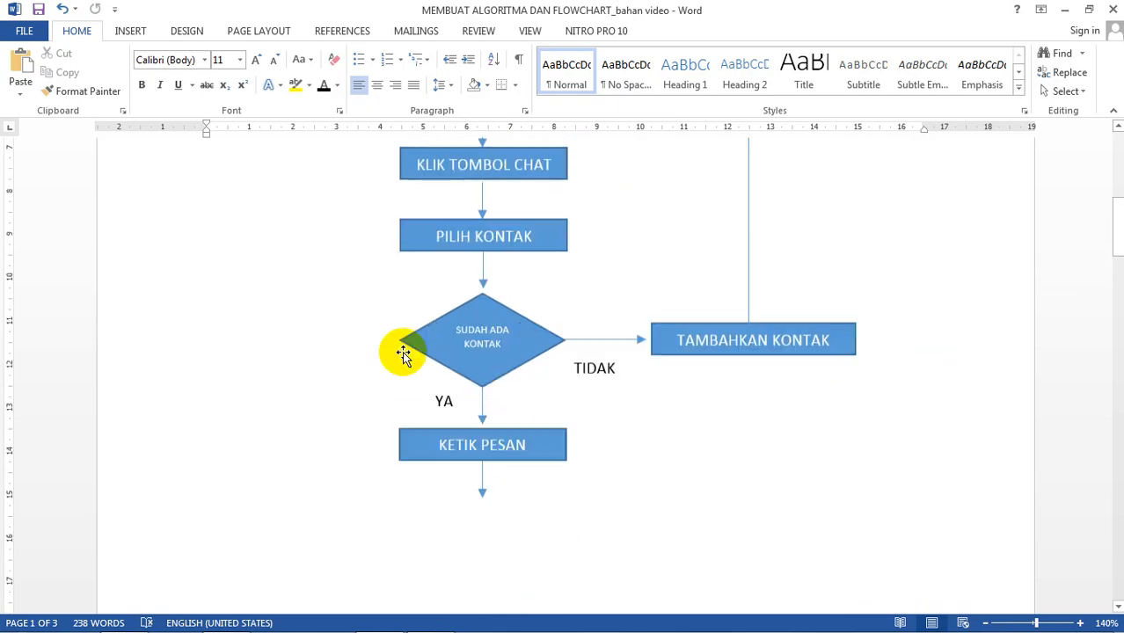
{"action": "scroll", "coordinate": [387, 348], "scroll_direction": "up", "scroll_amount": 8}
{"action": "scroll", "coordinate": [359, 362], "scroll_direction": "down", "scroll_amount": 1}
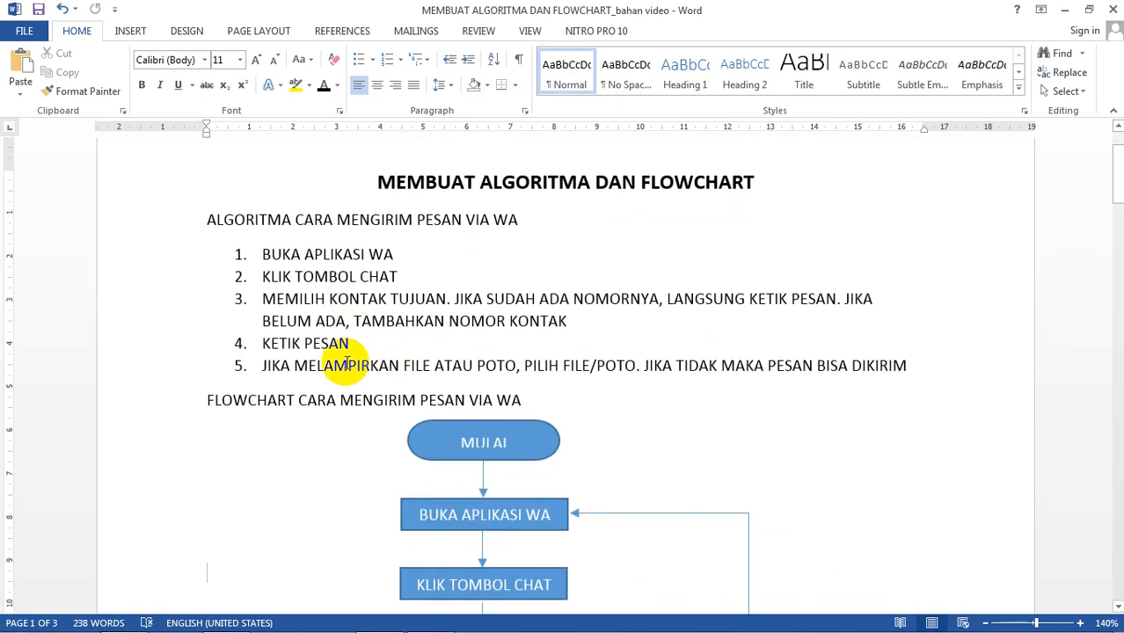
{"action": "scroll", "coordinate": [334, 365], "scroll_direction": "down", "scroll_amount": 1}
{"action": "left_click_drag", "start_coordinate": [261, 309], "coordinate": [563, 311]}
{"action": "left_click", "coordinate": [673, 394]}
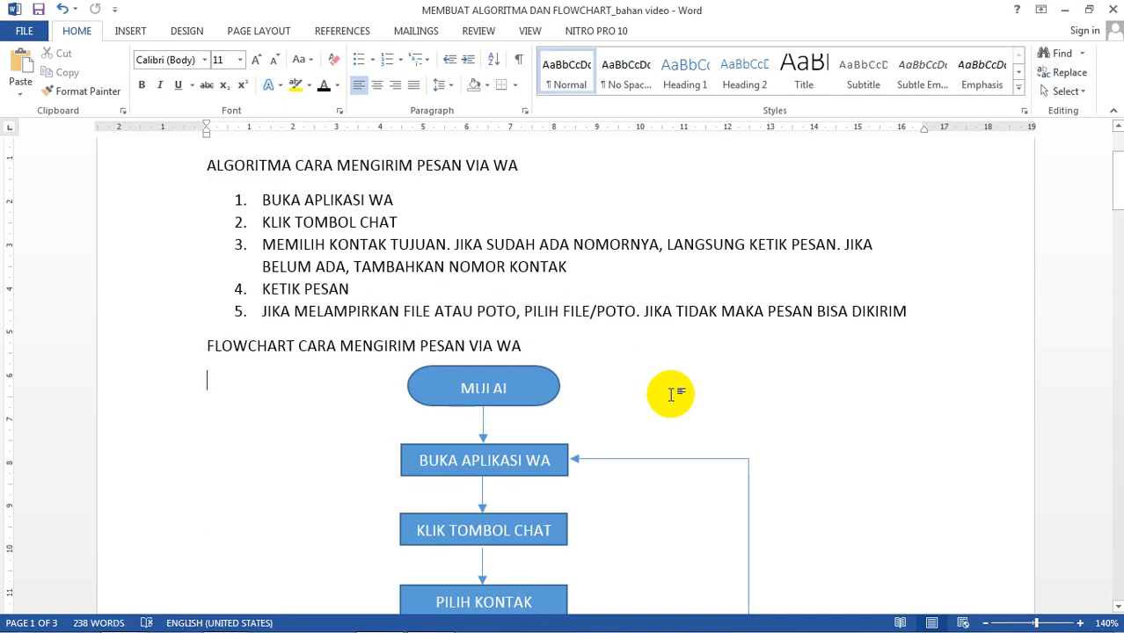
{"action": "scroll", "coordinate": [672, 394], "scroll_direction": "down", "scroll_amount": 8}
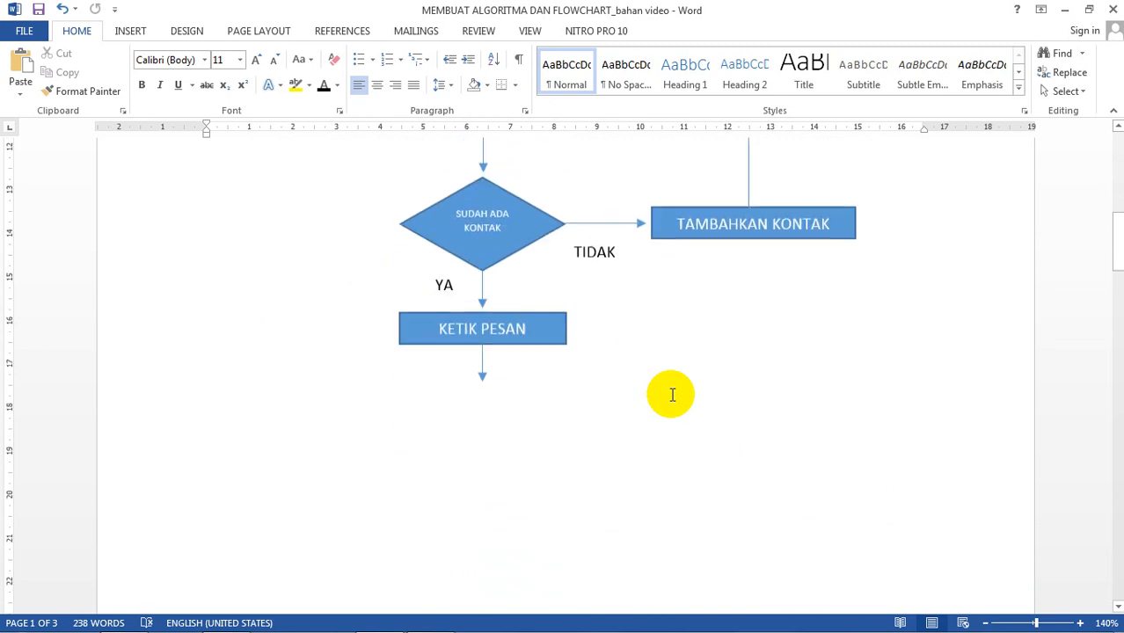
Step: Copy the decision diamond with its YA label and TIDAK arrow to below KETIK PESAN
{"action": "left_click", "coordinate": [512, 248]}
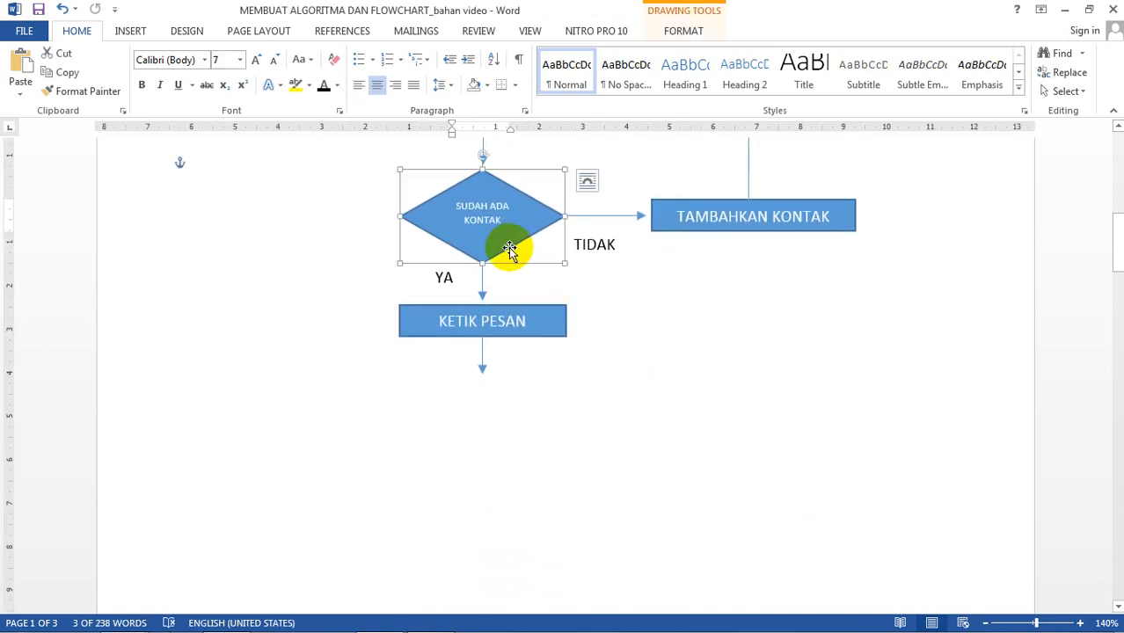
{"action": "left_click", "coordinate": [451, 278]}
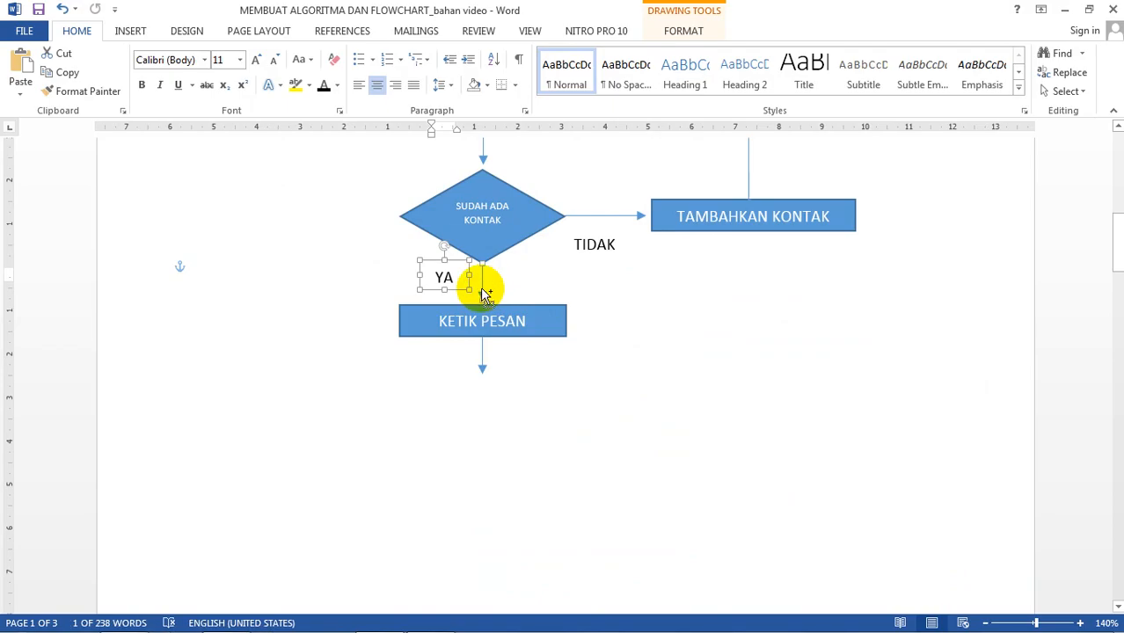
{"action": "left_click", "coordinate": [497, 249], "text": "shift"}
{"action": "left_click", "coordinate": [603, 216], "text": "shift"}
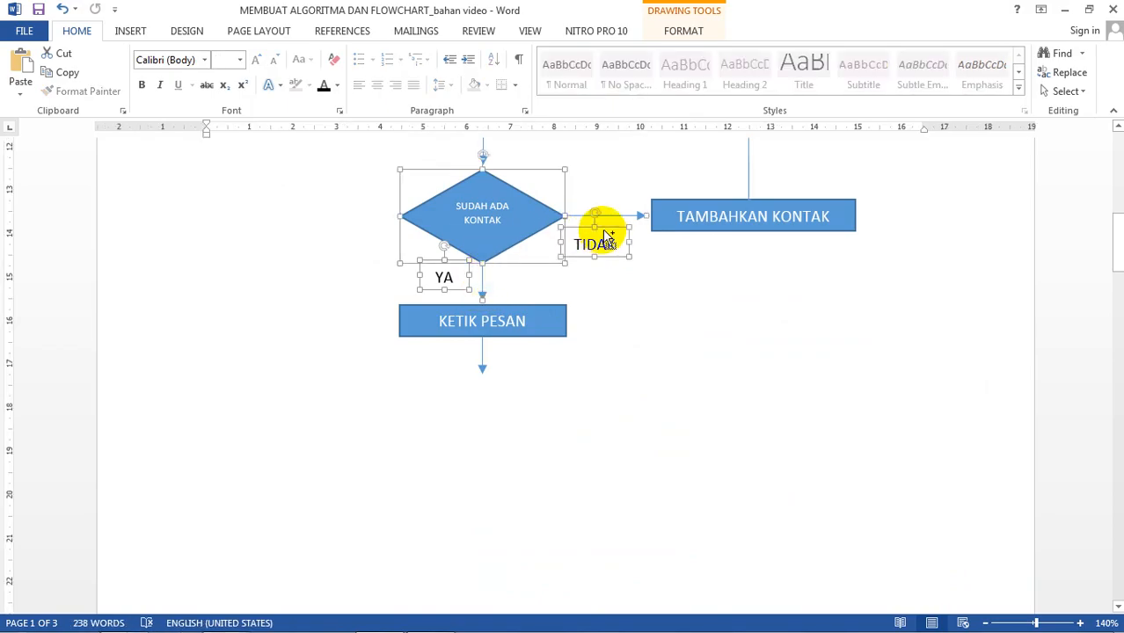
{"action": "left_click_drag", "start_coordinate": [605, 239], "coordinate": [459, 417]}
Step: Relabel the copied diamond as LAMPIRKAN FILE?
{"action": "left_click", "coordinate": [480, 417]}
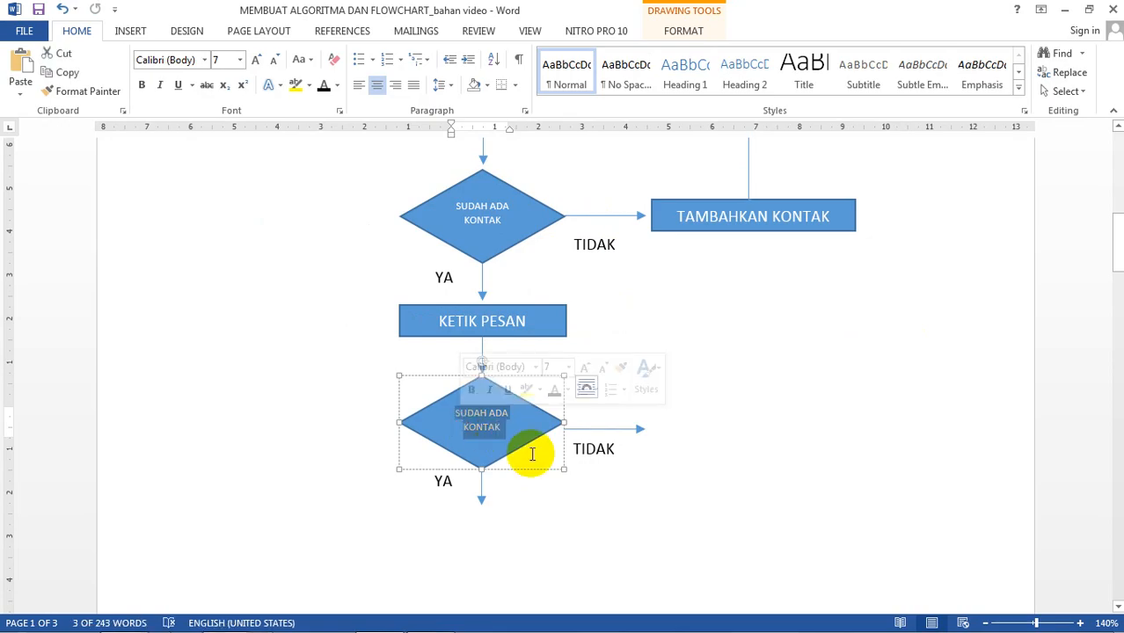
{"action": "type", "text": "LAMPIRKAN FILE?"}
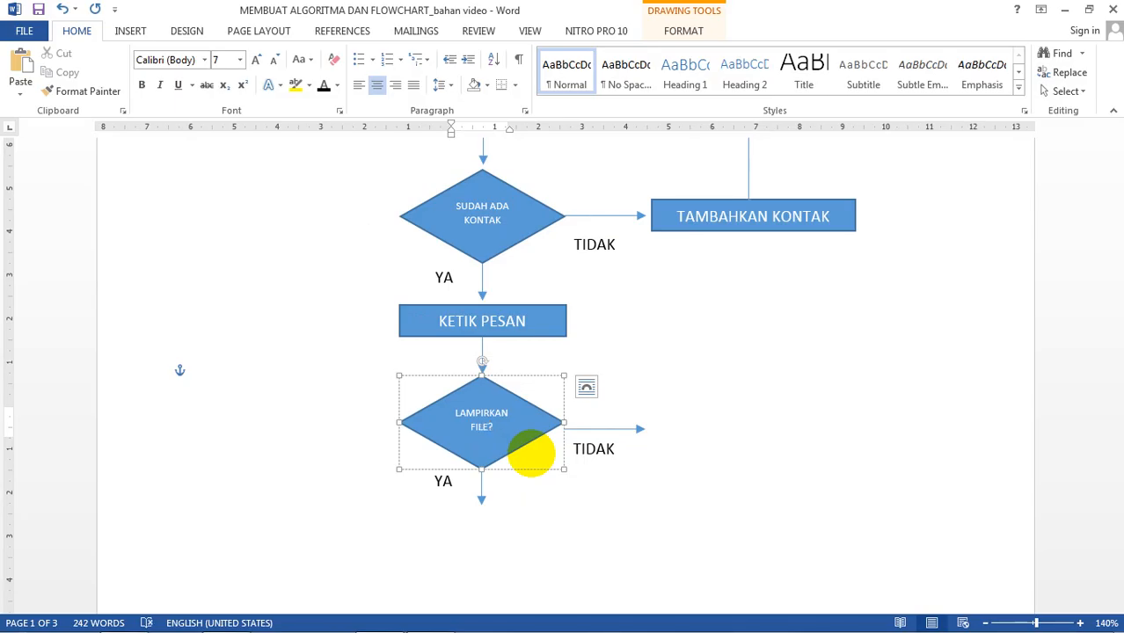
{"action": "left_click", "coordinate": [654, 392]}
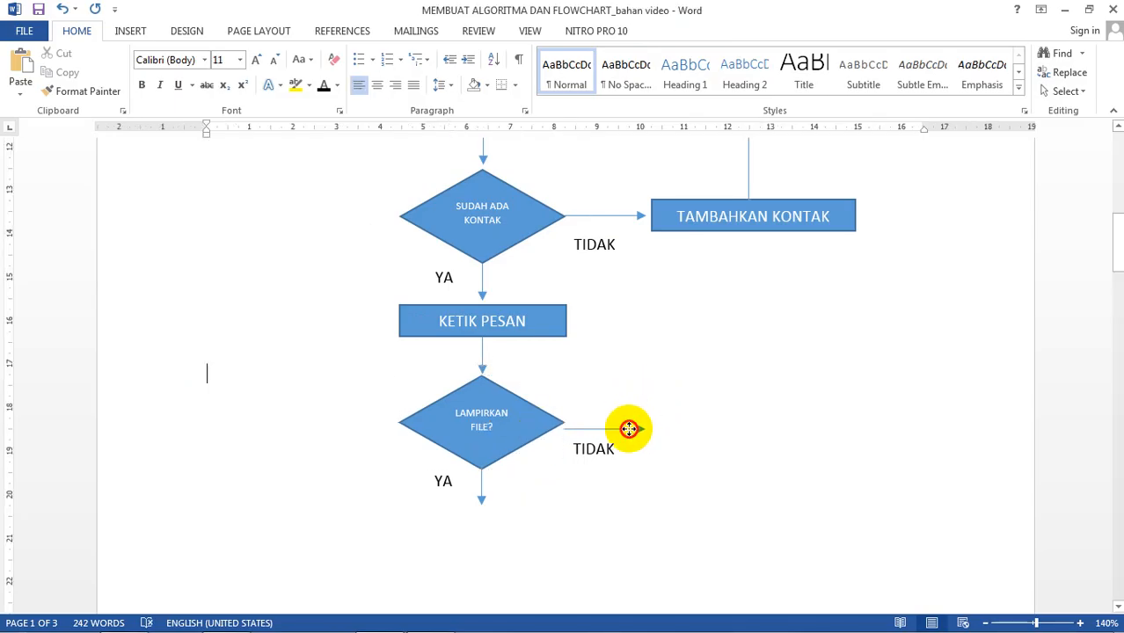
Step: Nudge the new diamond's rightward TIDAK arrow into line with the diamond
{"action": "left_click", "coordinate": [631, 426]}
{"action": "left_click_drag", "start_coordinate": [630, 427], "coordinate": [631, 425]}
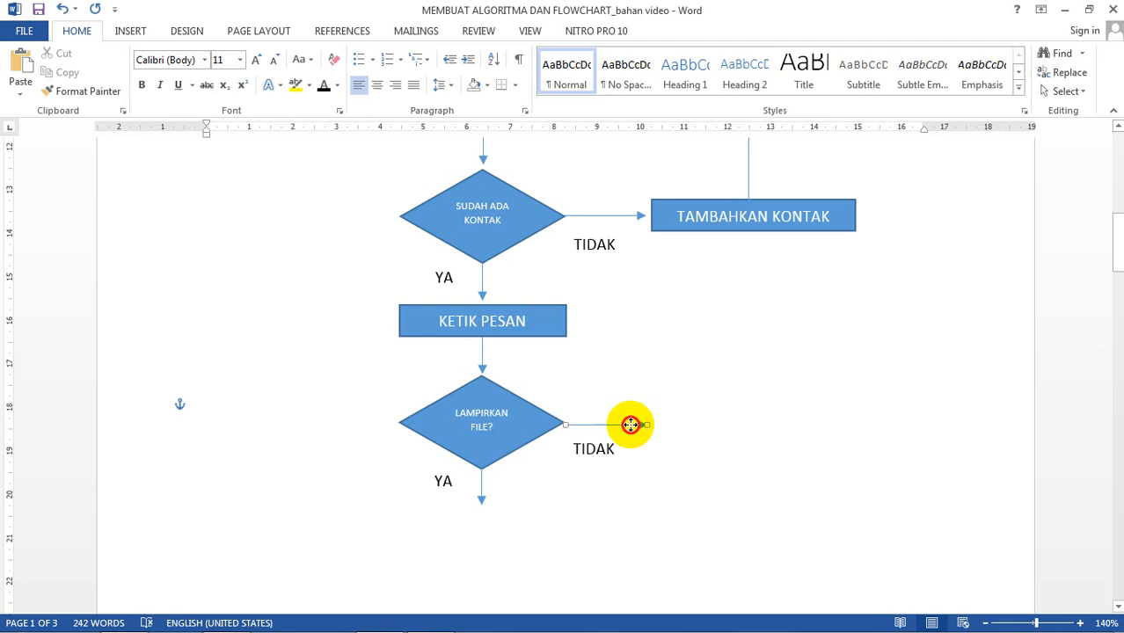
{"action": "left_click", "coordinate": [720, 364]}
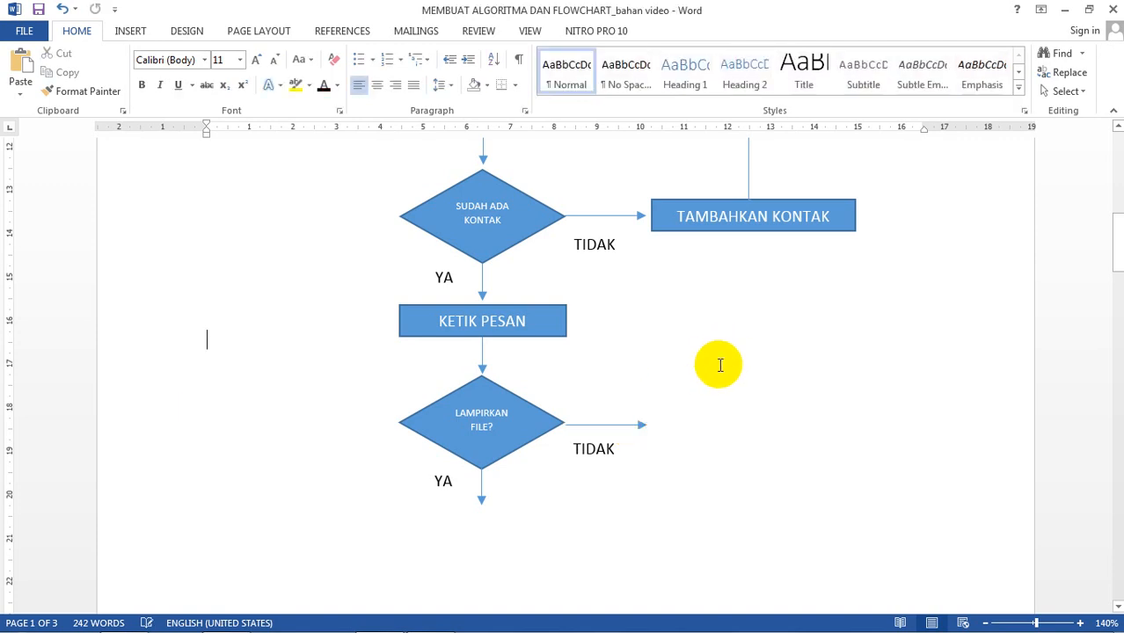
{"action": "scroll", "coordinate": [709, 361], "scroll_direction": "down", "scroll_amount": 4}
{"action": "left_click_drag", "start_coordinate": [615, 209], "coordinate": [614, 205]}
{"action": "left_click", "coordinate": [689, 258]}
{"action": "scroll", "coordinate": [477, 311], "scroll_direction": "up", "scroll_amount": 3}
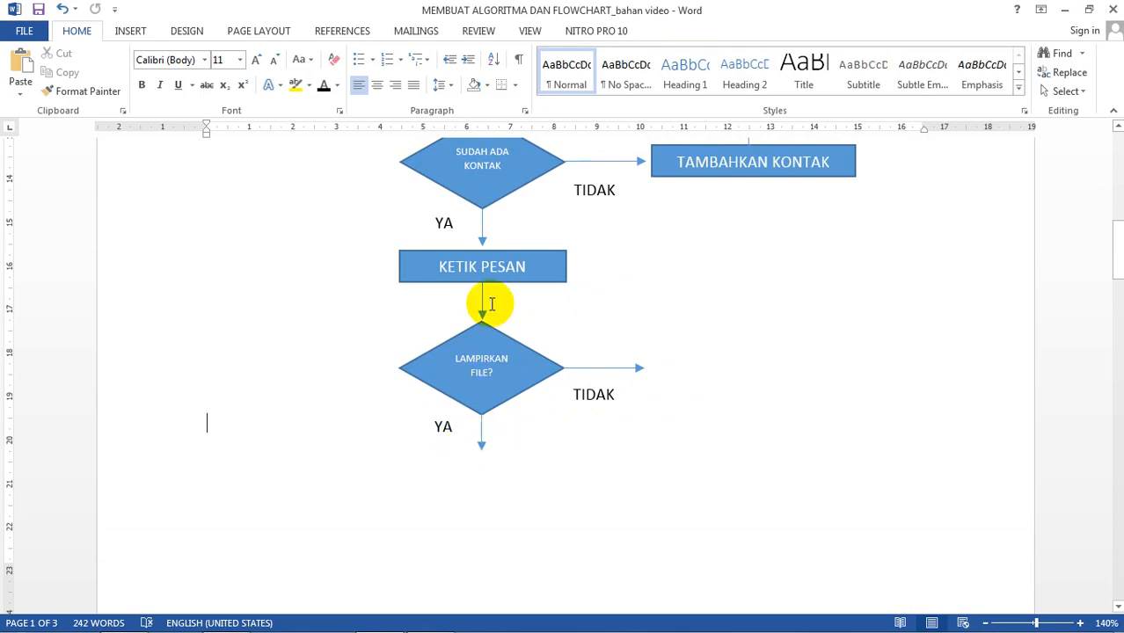
Step: Copy the KETIK PESAN box with its arrow and place it below the LAMPIRKAN FILE? diamond
{"action": "left_click", "coordinate": [537, 249]}
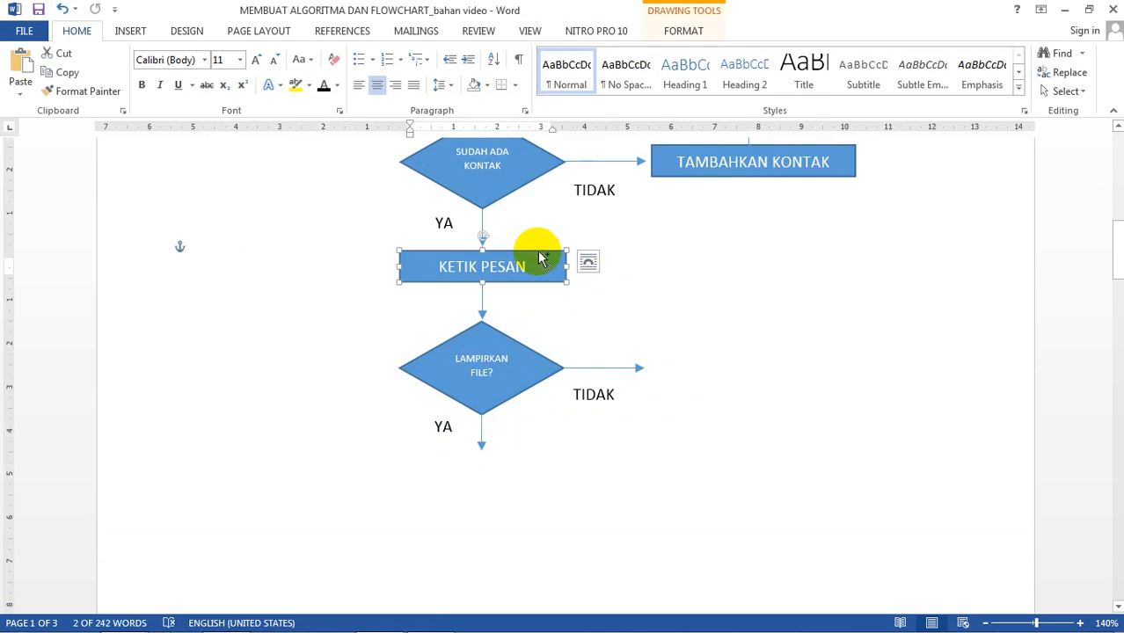
{"action": "left_click", "coordinate": [482, 301], "text": "ctrl"}
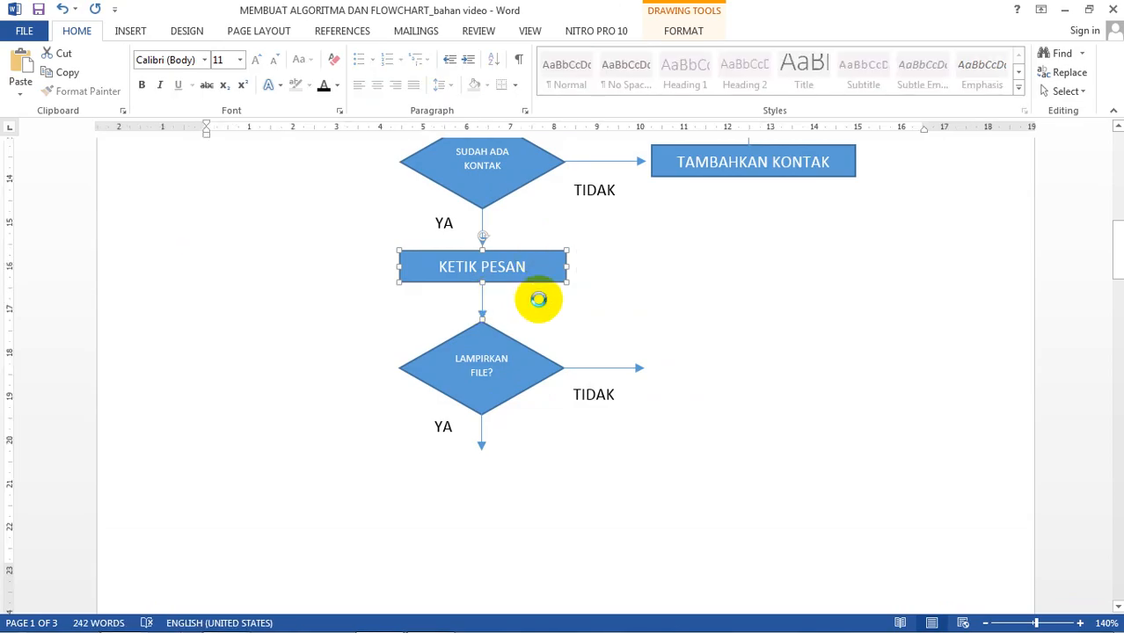
{"action": "key", "text": "ctrl+c"}
{"action": "key", "text": "ctrl+v"}
{"action": "left_click_drag", "start_coordinate": [349, 271], "coordinate": [534, 489]}
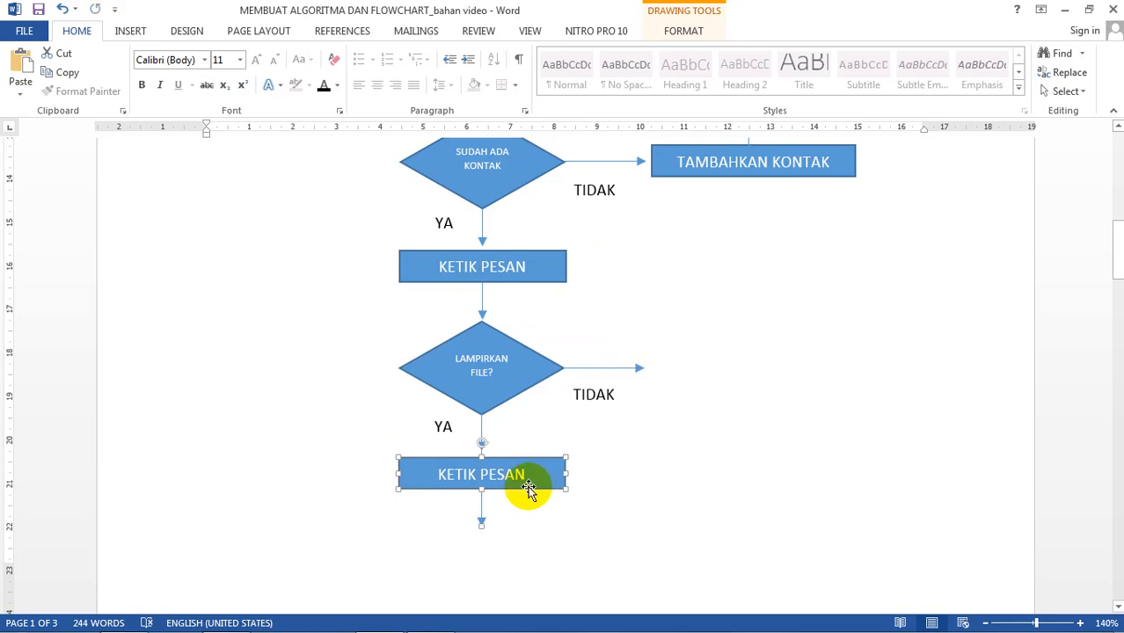
Step: Rename the copied box KIRIM PESAN
{"action": "left_click", "coordinate": [475, 475]}
{"action": "left_click_drag", "start_coordinate": [470, 476], "coordinate": [437, 474]}
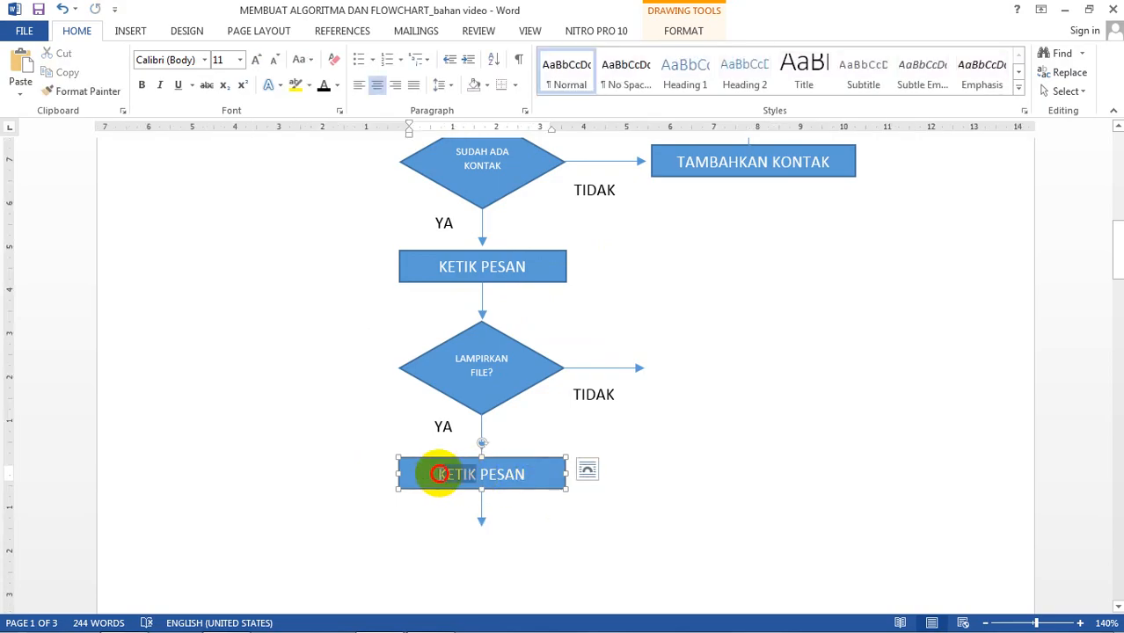
{"action": "key", "text": "BackSpace"}
{"action": "type", "text": "IRIM"}
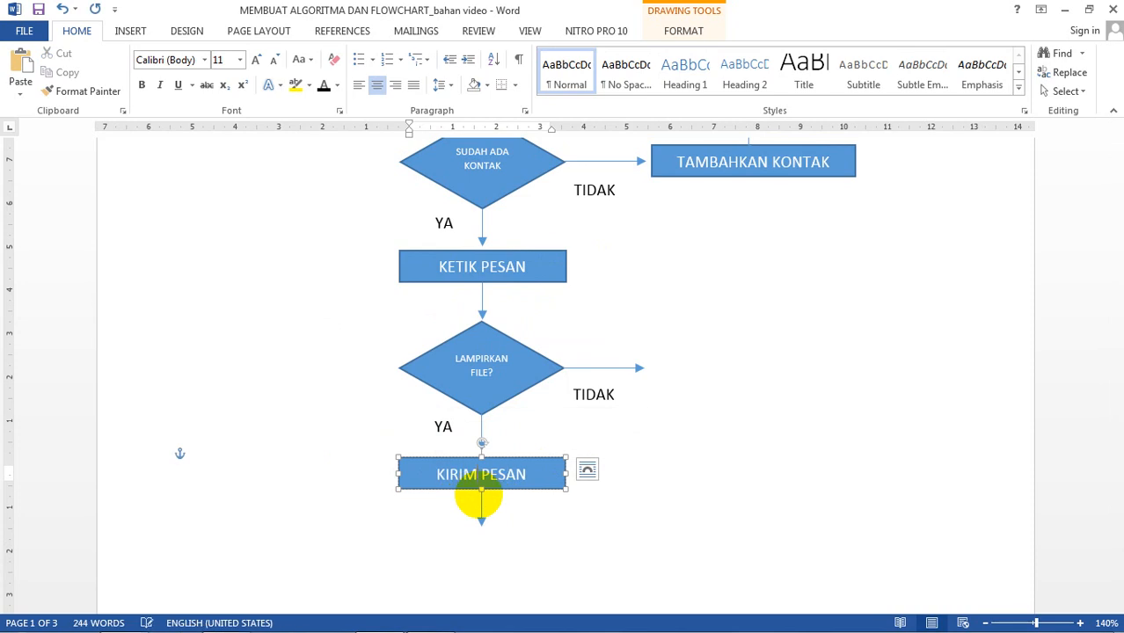
Step: Change the label under the new diamond to TIDAK and set it beside the downward arrow
{"action": "scroll", "coordinate": [479, 497], "scroll_direction": "down", "scroll_amount": 2}
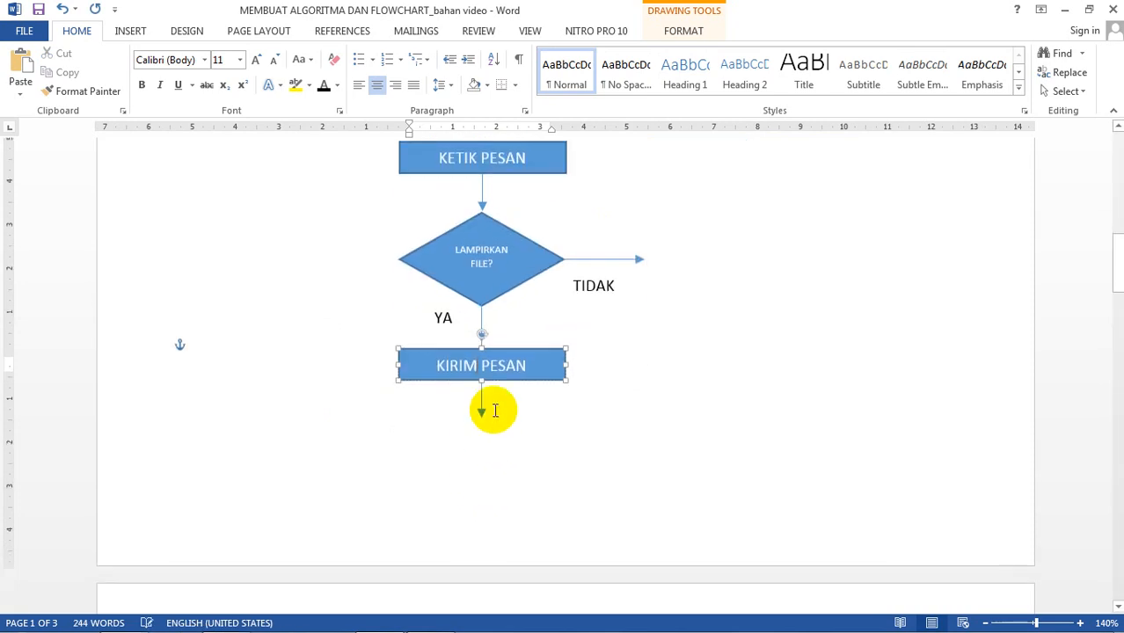
{"action": "left_click", "coordinate": [443, 317]}
{"action": "double_click", "coordinate": [444, 316]}
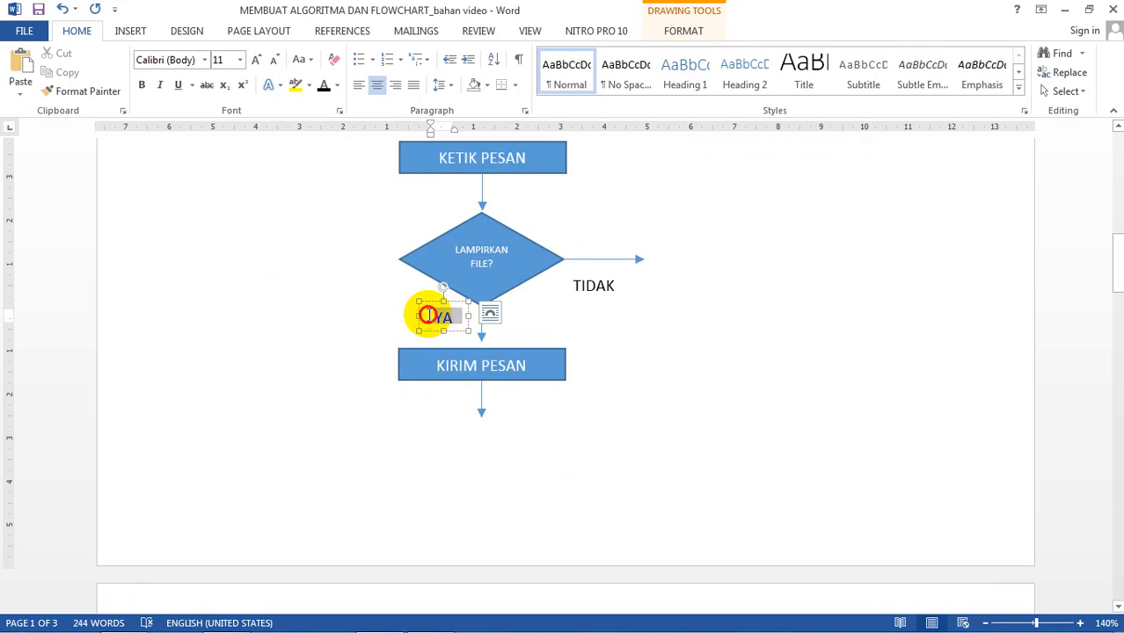
{"action": "type", "text": "TID"}
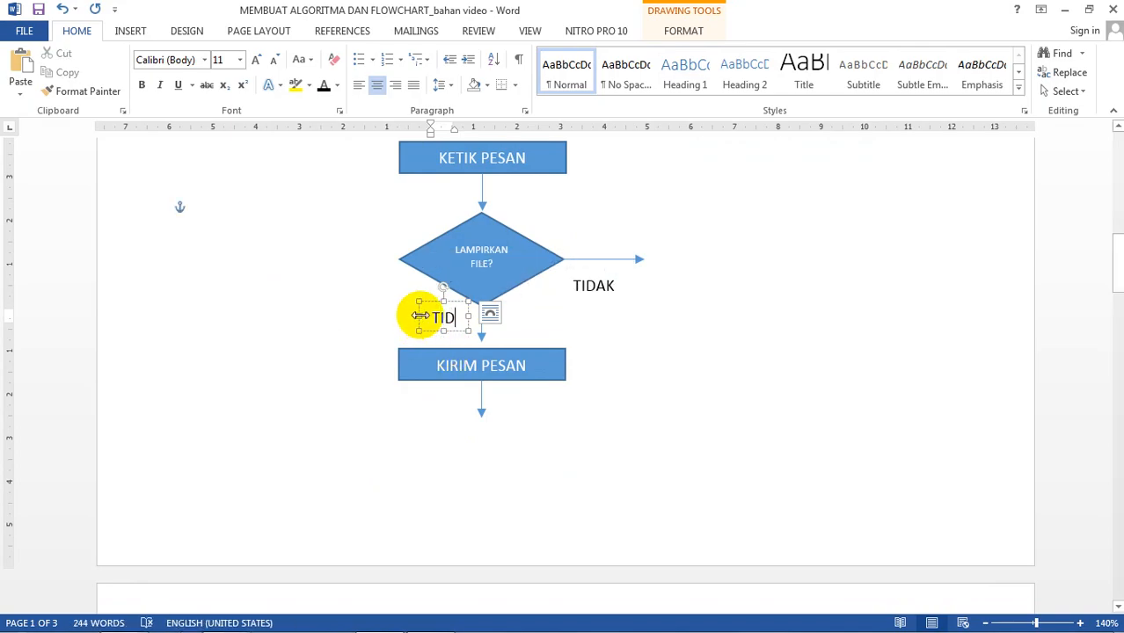
{"action": "type", "text": "AK"}
{"action": "left_click", "coordinate": [393, 315]}
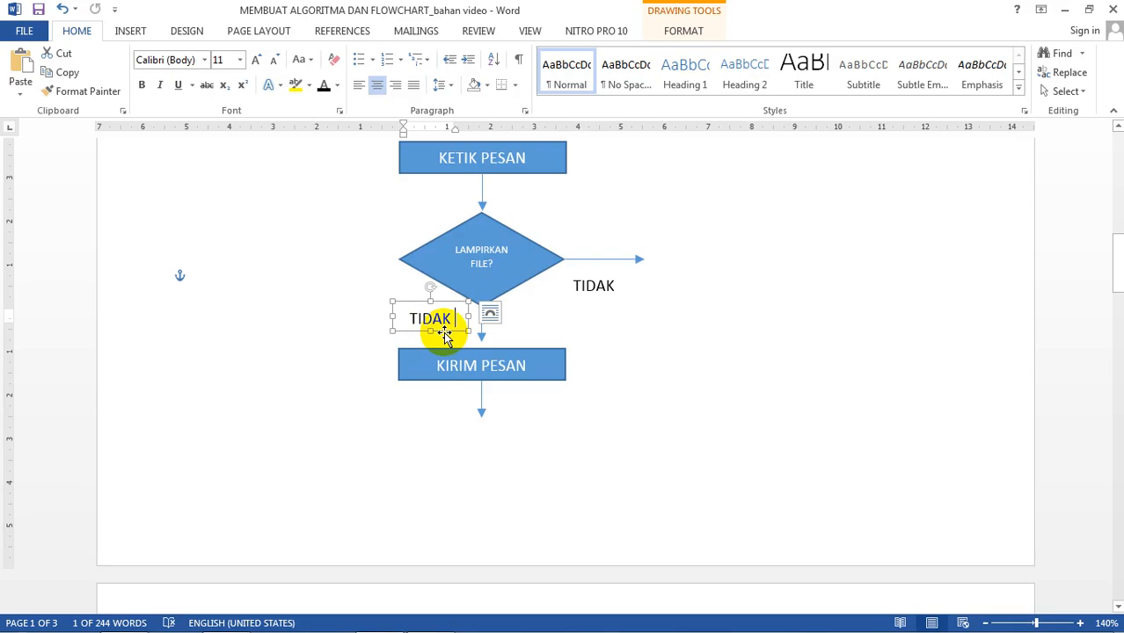
{"action": "left_click_drag", "start_coordinate": [441, 334], "coordinate": [456, 339]}
{"action": "left_click", "coordinate": [615, 317]}
Step: Change the right-hand label to YA and shift it slightly up and right
{"action": "left_click", "coordinate": [607, 283]}
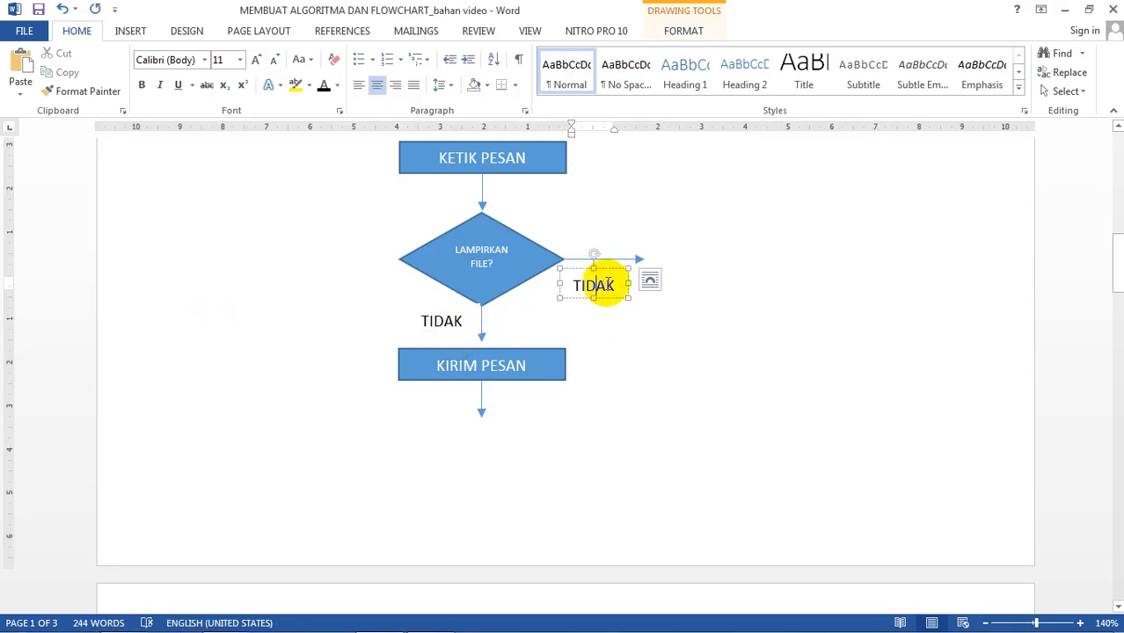
{"action": "left_click_drag", "start_coordinate": [607, 284], "coordinate": [573, 283]}
{"action": "type", "text": "Y"}
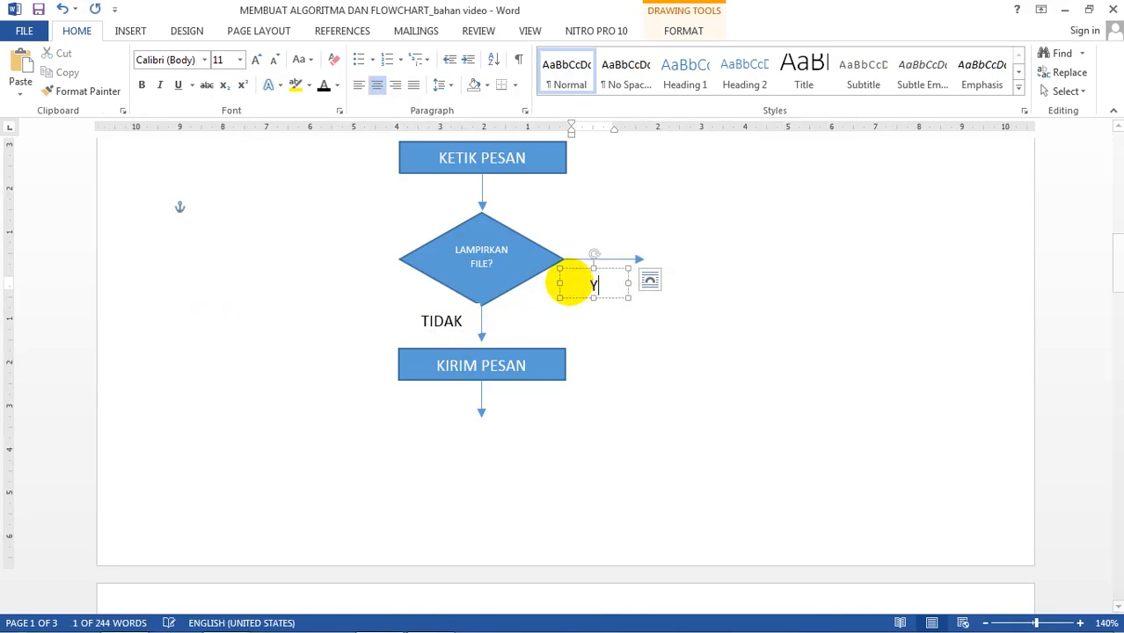
{"action": "type", "text": "A"}
{"action": "left_click", "coordinate": [602, 312]}
{"action": "left_click", "coordinate": [610, 279]}
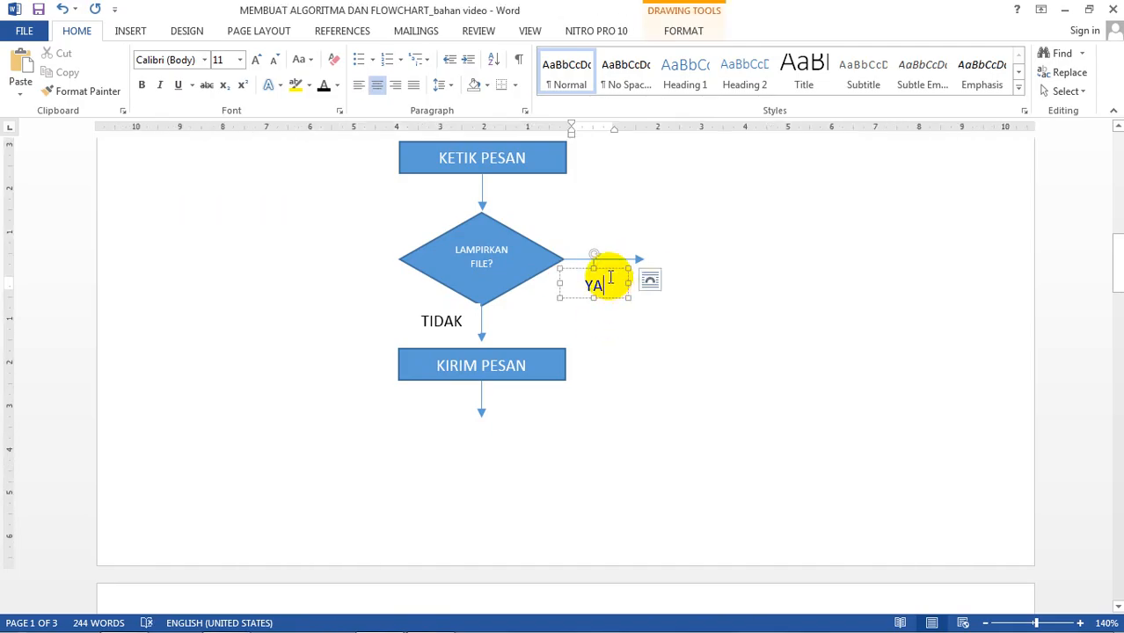
{"action": "left_click_drag", "start_coordinate": [607, 266], "coordinate": [614, 265]}
{"action": "left_click", "coordinate": [637, 374]}
{"action": "scroll", "coordinate": [540, 384], "scroll_direction": "up", "scroll_amount": 1}
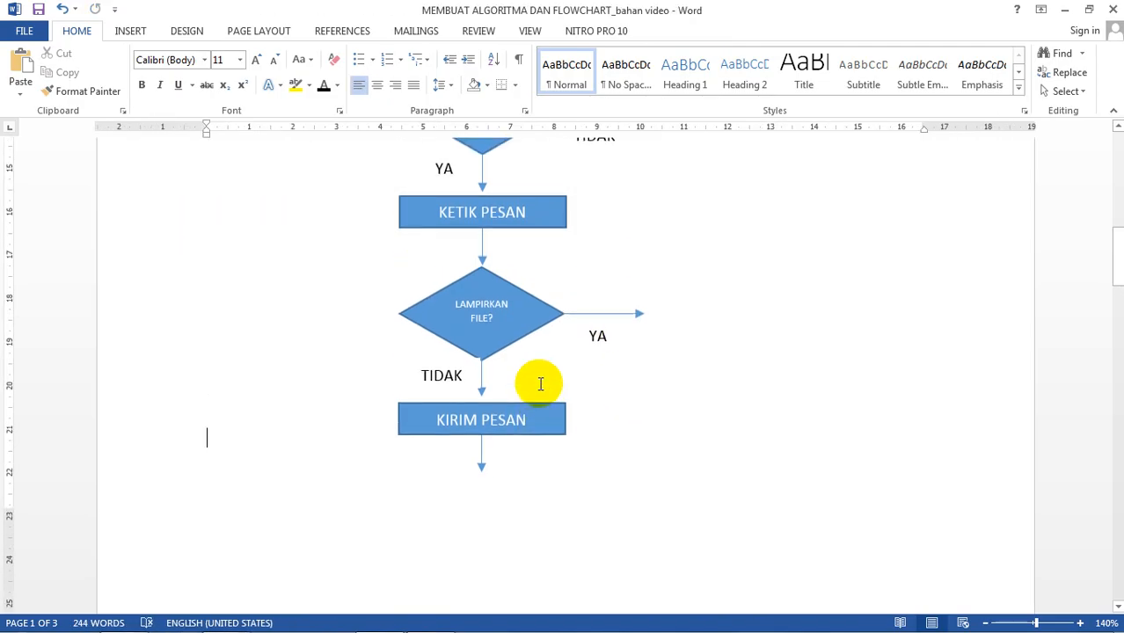
{"action": "scroll", "coordinate": [542, 385], "scroll_direction": "down", "scroll_amount": 1}
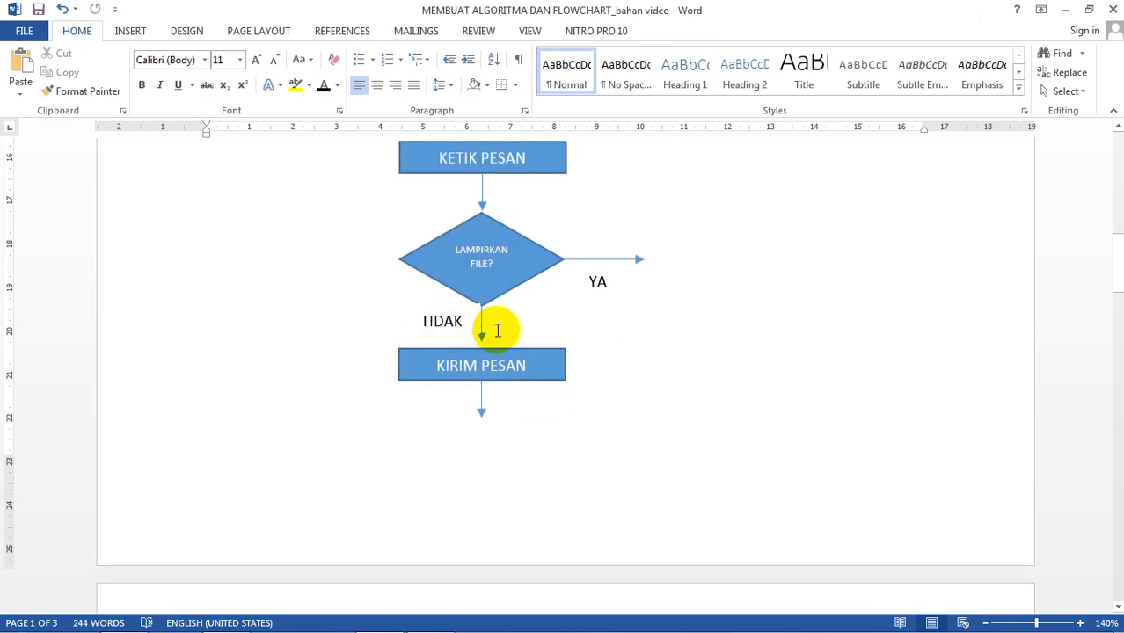
{"action": "scroll", "coordinate": [504, 374], "scroll_direction": "up", "scroll_amount": 9}
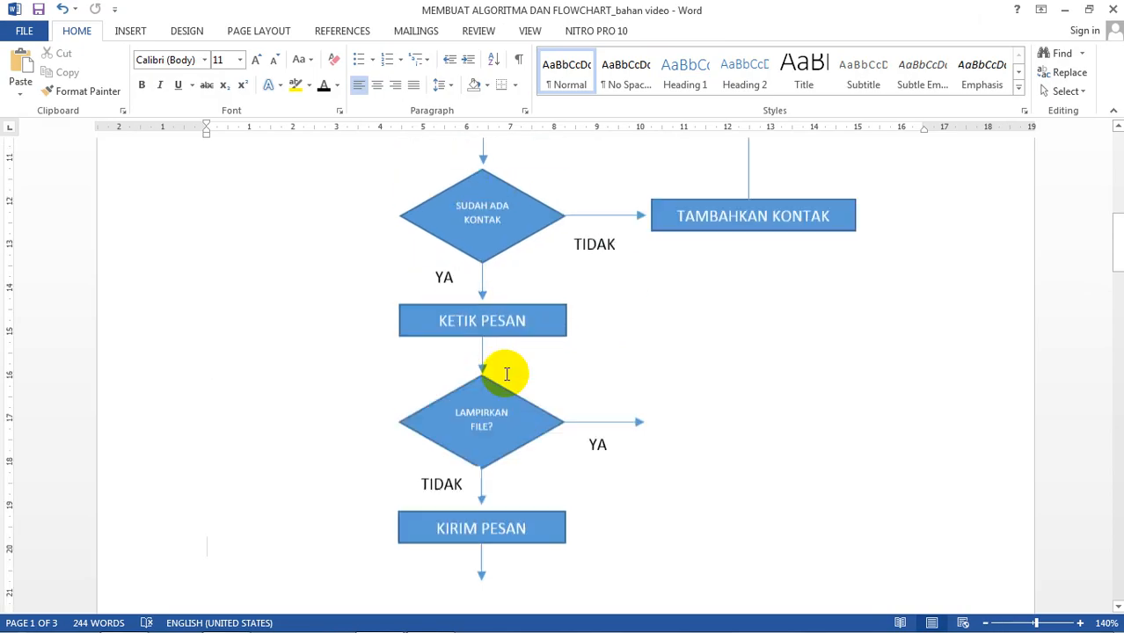
Step: Duplicate the MULAI terminator and place the copy just below KIRIM PESAN
{"action": "left_click", "coordinate": [512, 232]}
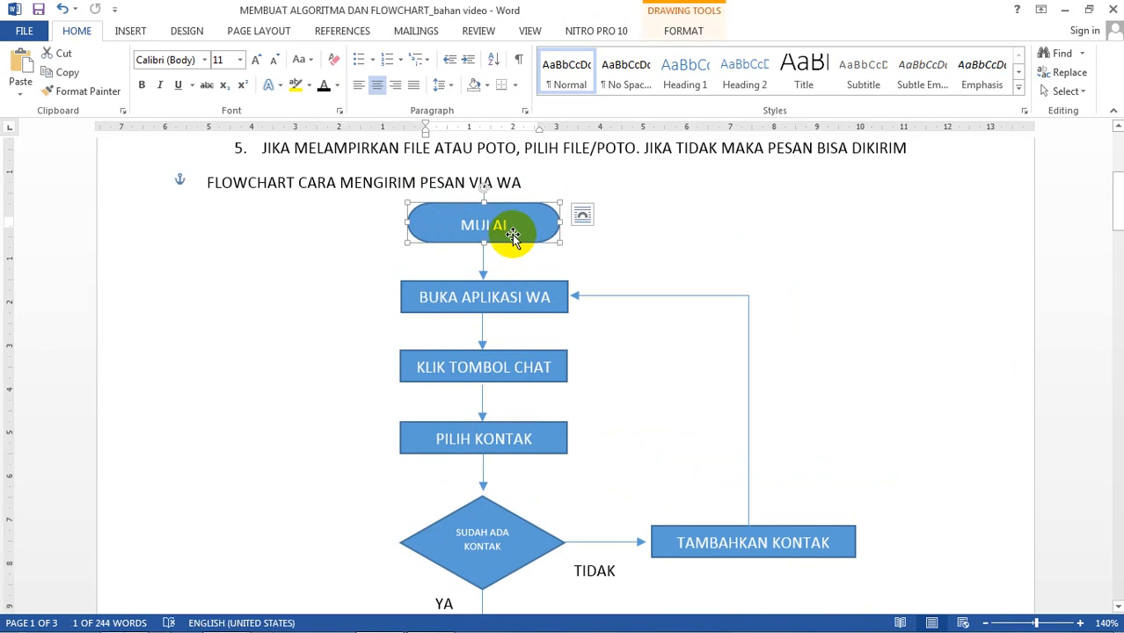
{"action": "scroll", "coordinate": [547, 333], "scroll_direction": "down", "scroll_amount": 10}
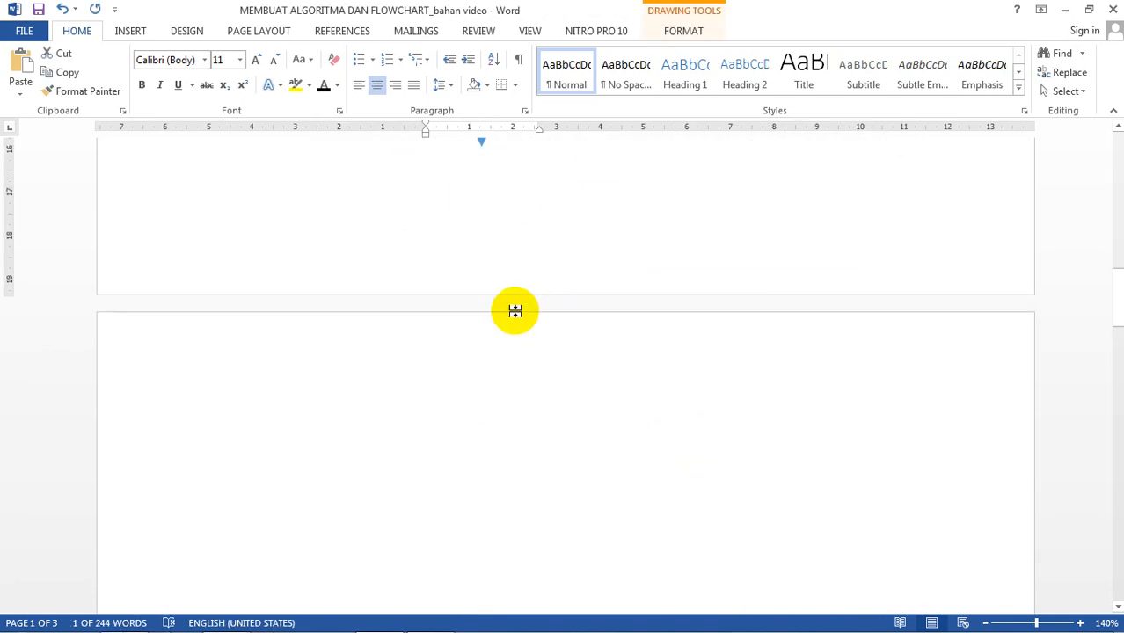
{"action": "scroll", "coordinate": [504, 274], "scroll_direction": "up", "scroll_amount": 10}
{"action": "key", "text": "ctrl+v"}
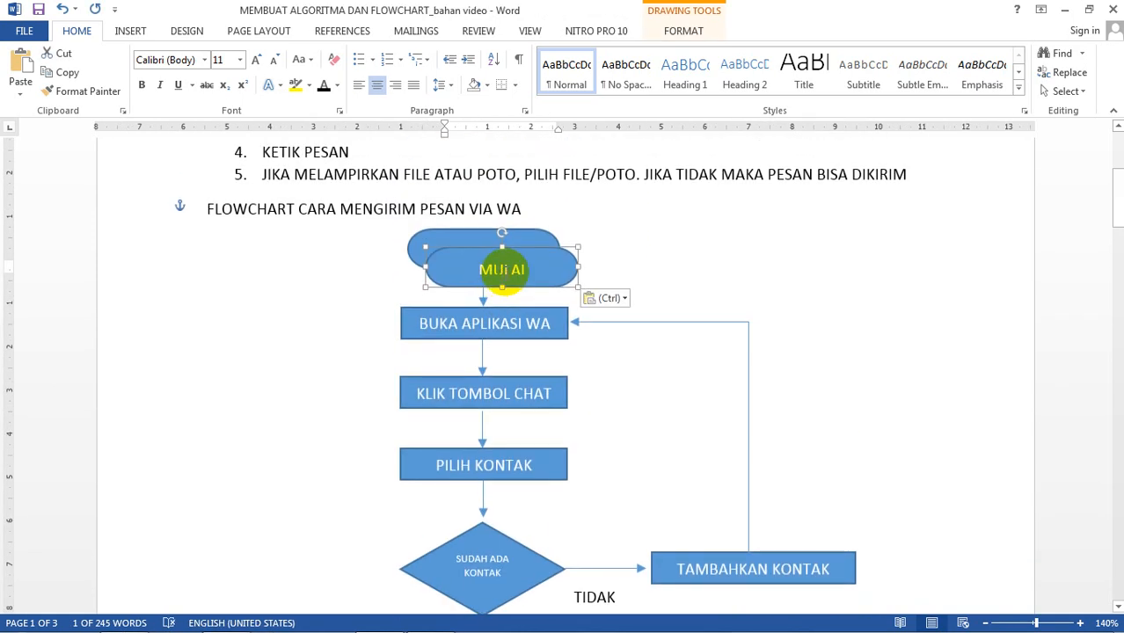
{"action": "left_click_drag", "start_coordinate": [533, 285], "coordinate": [515, 570]}
{"action": "scroll", "coordinate": [545, 515], "scroll_direction": "down", "scroll_amount": 3}
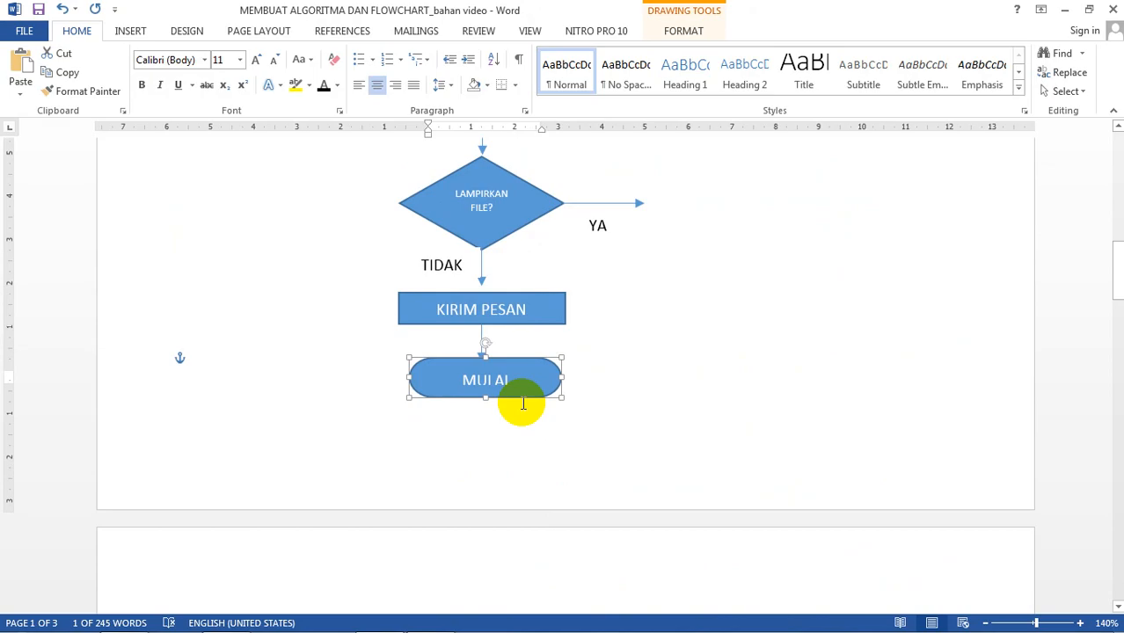
{"action": "mouse_move", "coordinate": [520, 396]}
{"action": "left_mouse_down"}
{"action": "mouse_move", "coordinate": [521, 409]}
{"action": "mouse_move", "coordinate": [506, 387]}
{"action": "left_mouse_up"}
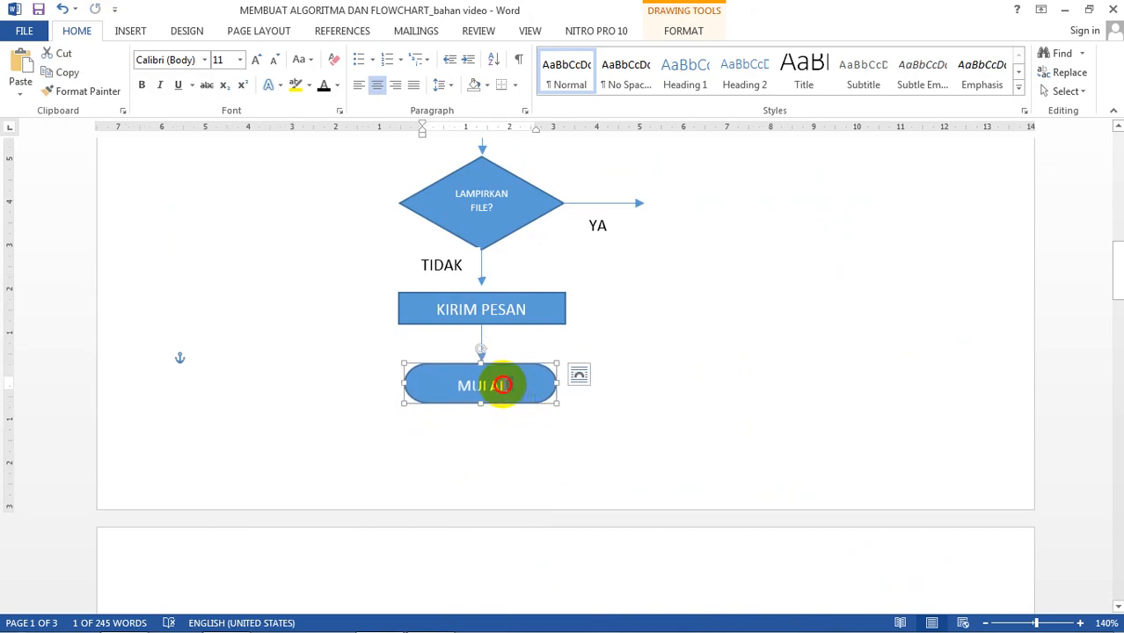
Step: Change the copied terminator's text from MULAI to SELESAI
{"action": "double_click", "coordinate": [502, 384]}
{"action": "type", "text": "SELES"}
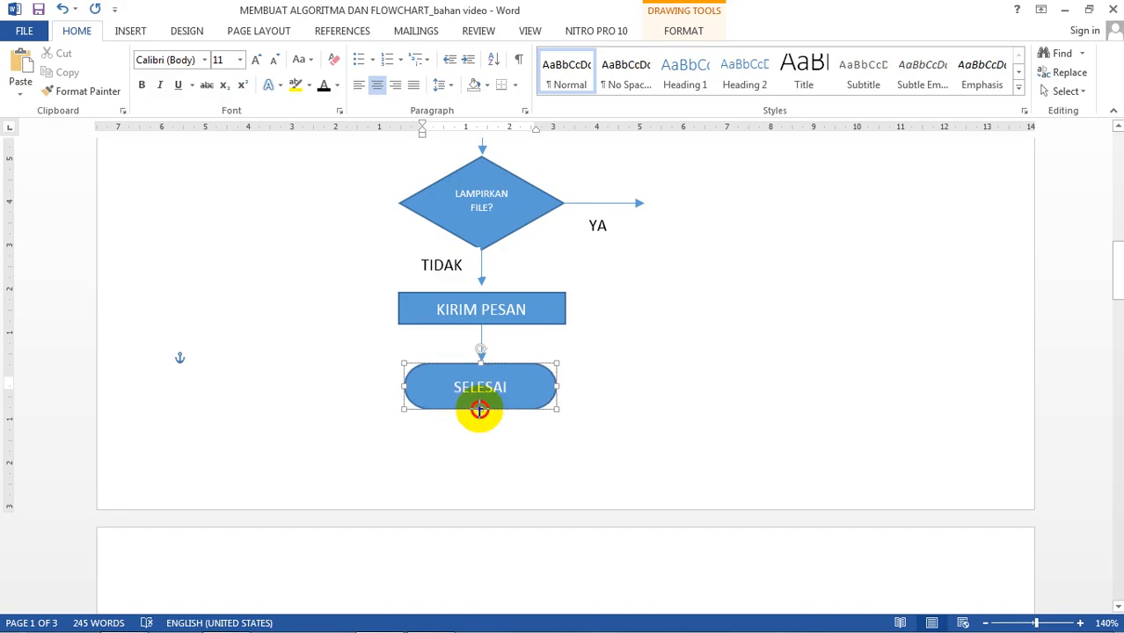
{"action": "left_click", "coordinate": [606, 381]}
{"action": "scroll", "coordinate": [625, 385], "scroll_direction": "up", "scroll_amount": 1}
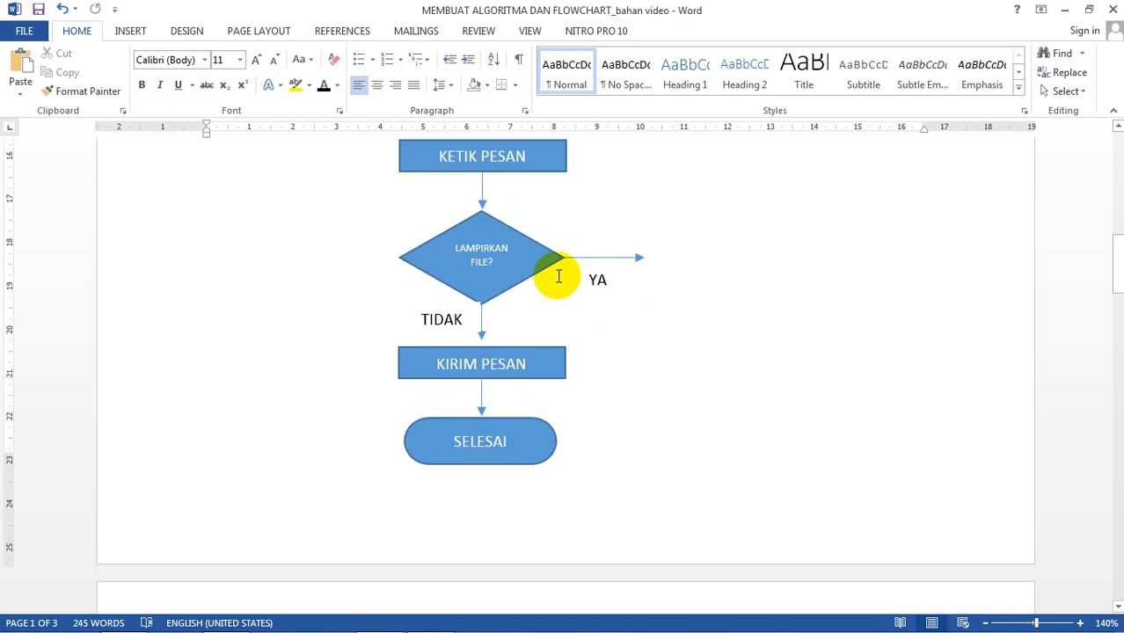
{"action": "scroll", "coordinate": [719, 251], "scroll_direction": "up", "scroll_amount": 2}
{"action": "scroll", "coordinate": [720, 252], "scroll_direction": "up", "scroll_amount": 1}
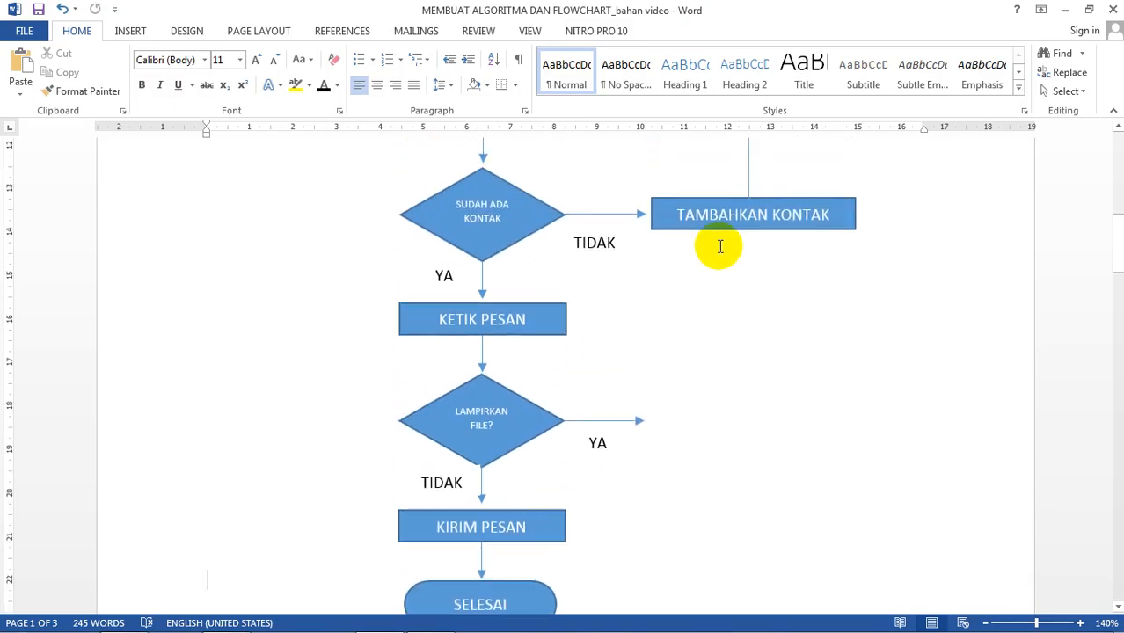
Step: Copy the TAMBAHKAN KONTAK box beside LAMPIRKAN FILE? and relabel it 'PILIH FILE/FOTO'
{"action": "left_click", "coordinate": [743, 230]}
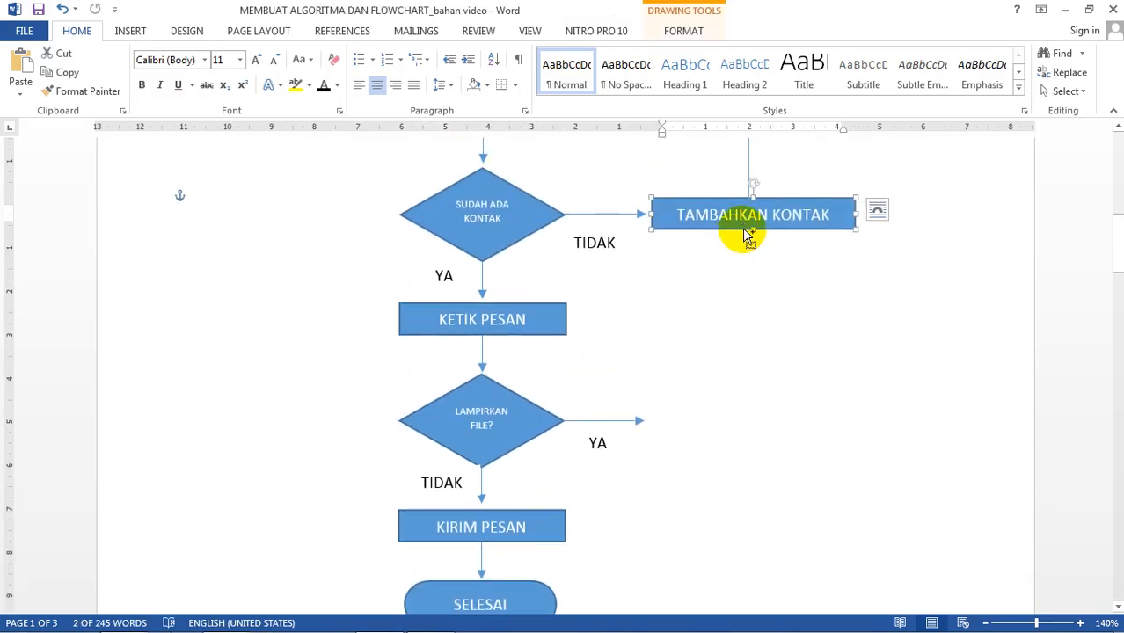
{"action": "left_click_drag", "start_coordinate": [746, 236], "coordinate": [784, 440]}
{"action": "scroll", "coordinate": [447, 269], "scroll_direction": "up", "scroll_amount": 10}
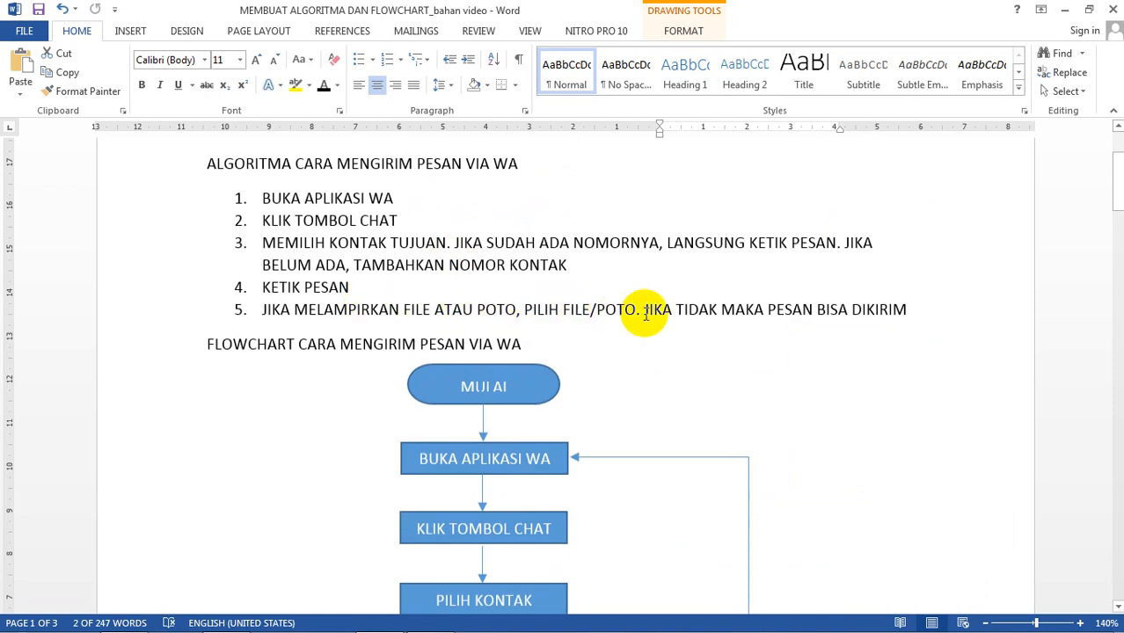
{"action": "scroll", "coordinate": [653, 314], "scroll_direction": "down", "scroll_amount": 10}
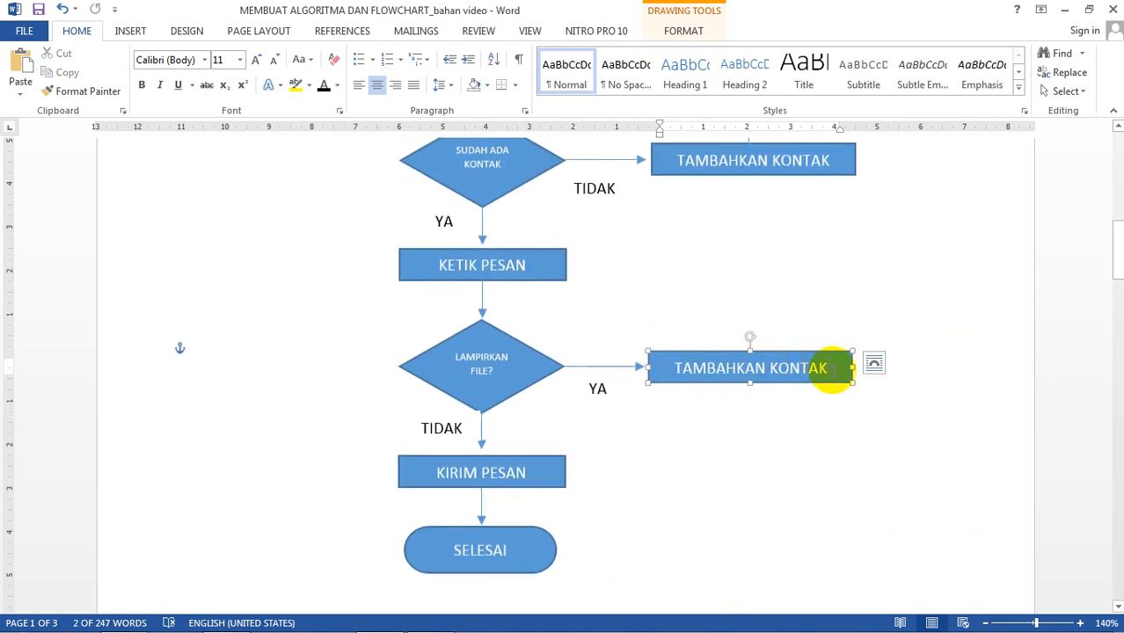
{"action": "left_click_drag", "start_coordinate": [809, 376], "coordinate": [673, 376]}
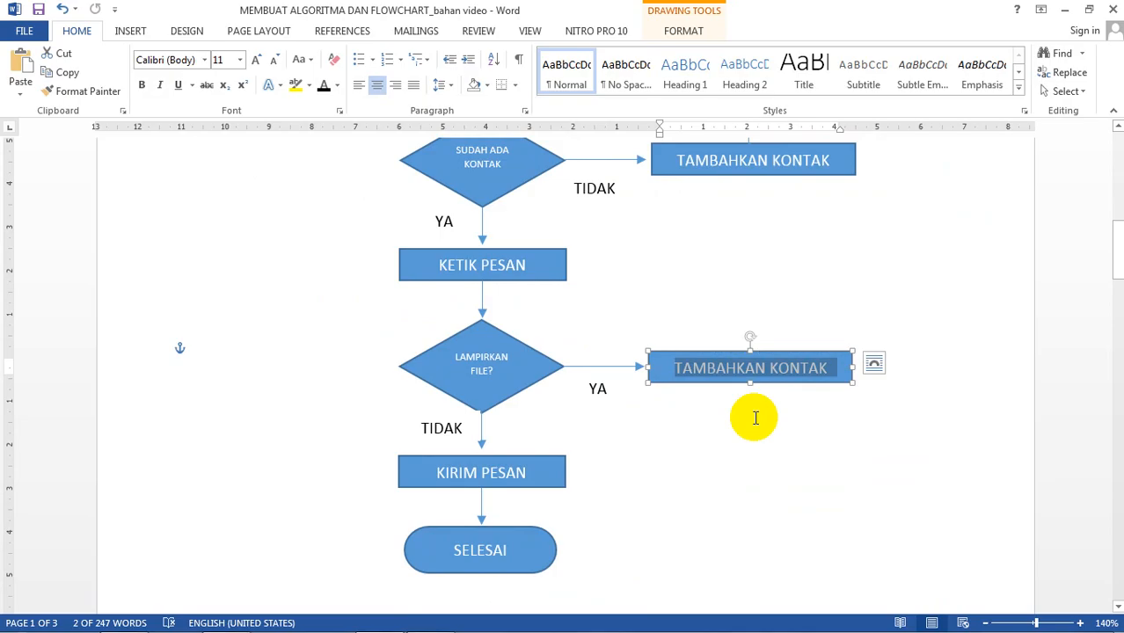
{"action": "type", "text": "PIL"}
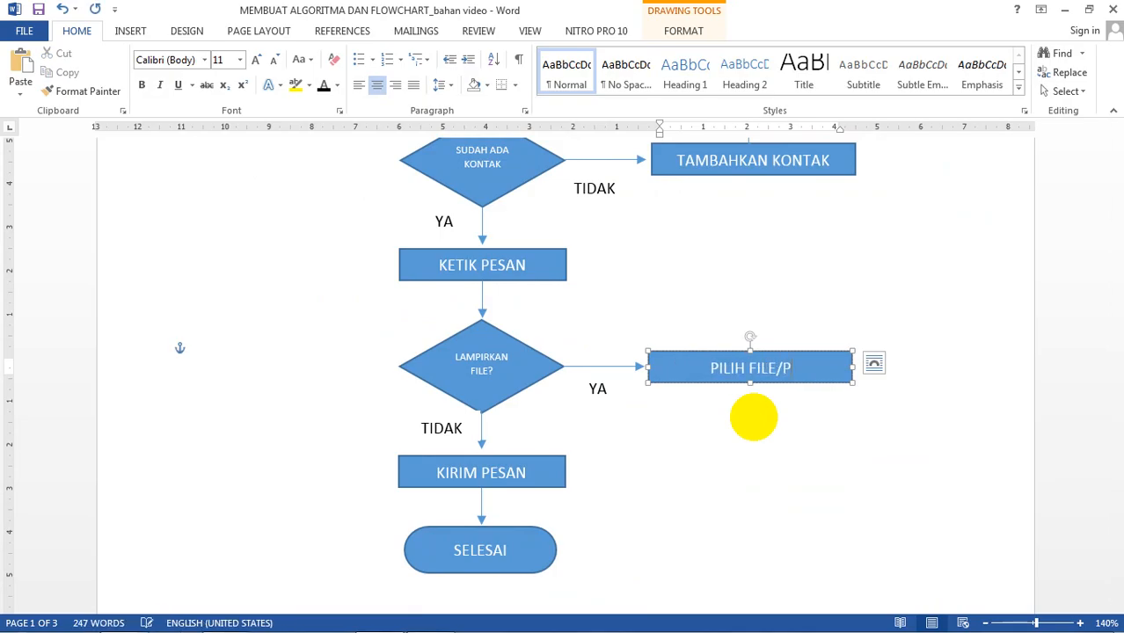
{"action": "type", "text": "IH FILE/FOTO"}
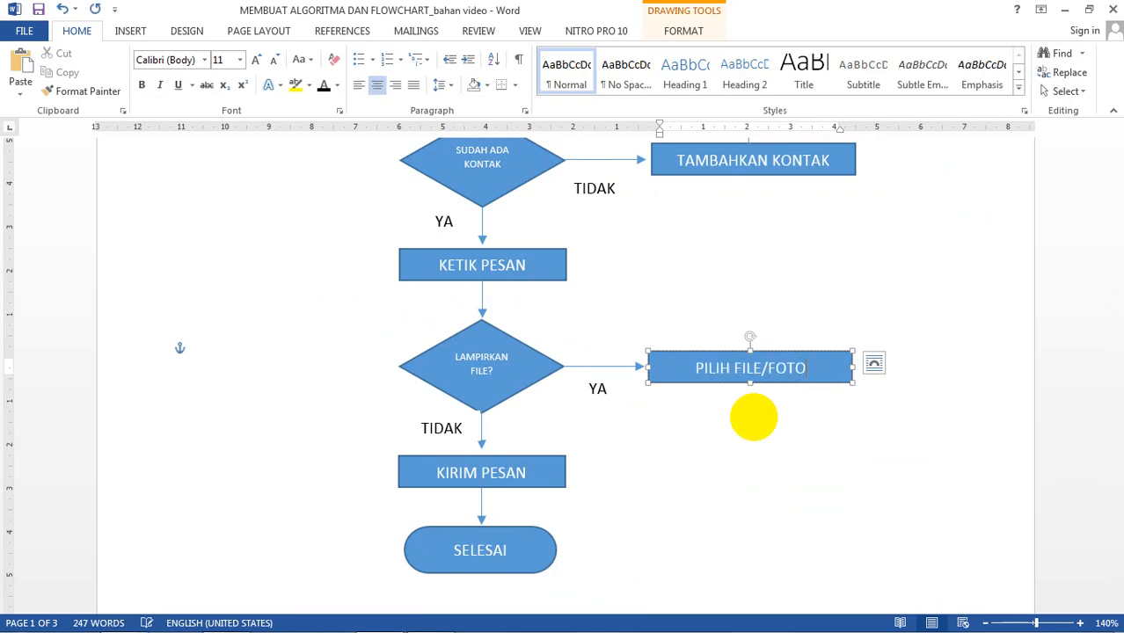
{"action": "scroll", "coordinate": [739, 409], "scroll_direction": "down", "scroll_amount": 3}
{"action": "scroll", "coordinate": [735, 407], "scroll_direction": "up", "scroll_amount": 6}
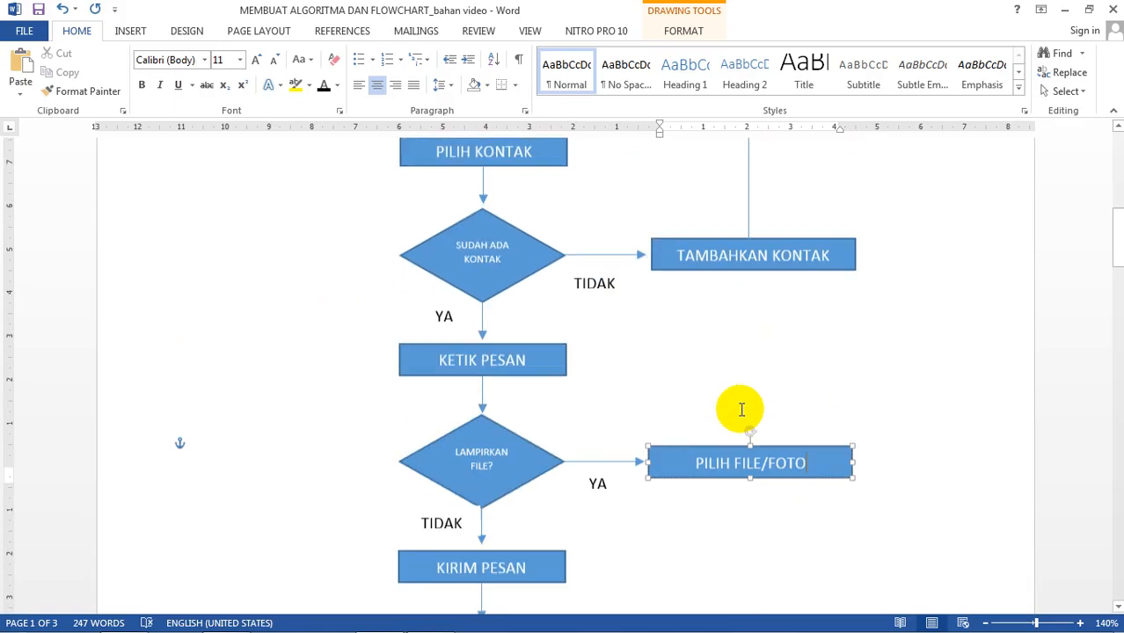
{"action": "scroll", "coordinate": [736, 406], "scroll_direction": "down", "scroll_amount": 4}
{"action": "left_click", "coordinate": [777, 403]}
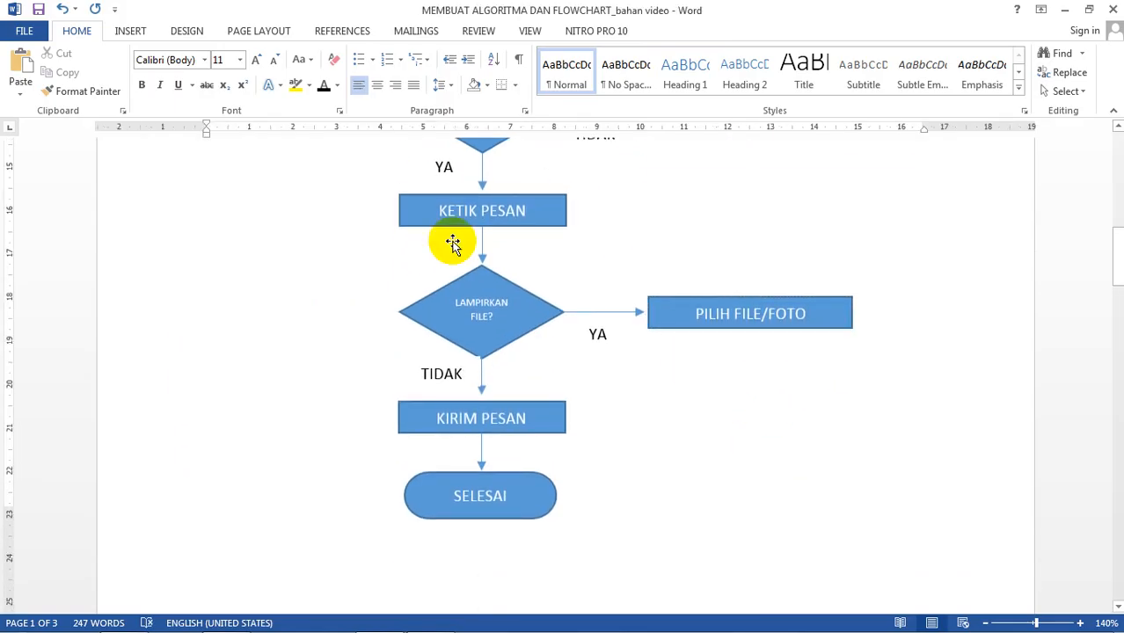
Step: Draw an elbow arrow connector from PILIH FILE/FOTO's bottom into KIRIM PESAN's right side
{"action": "left_click", "coordinate": [133, 31]}
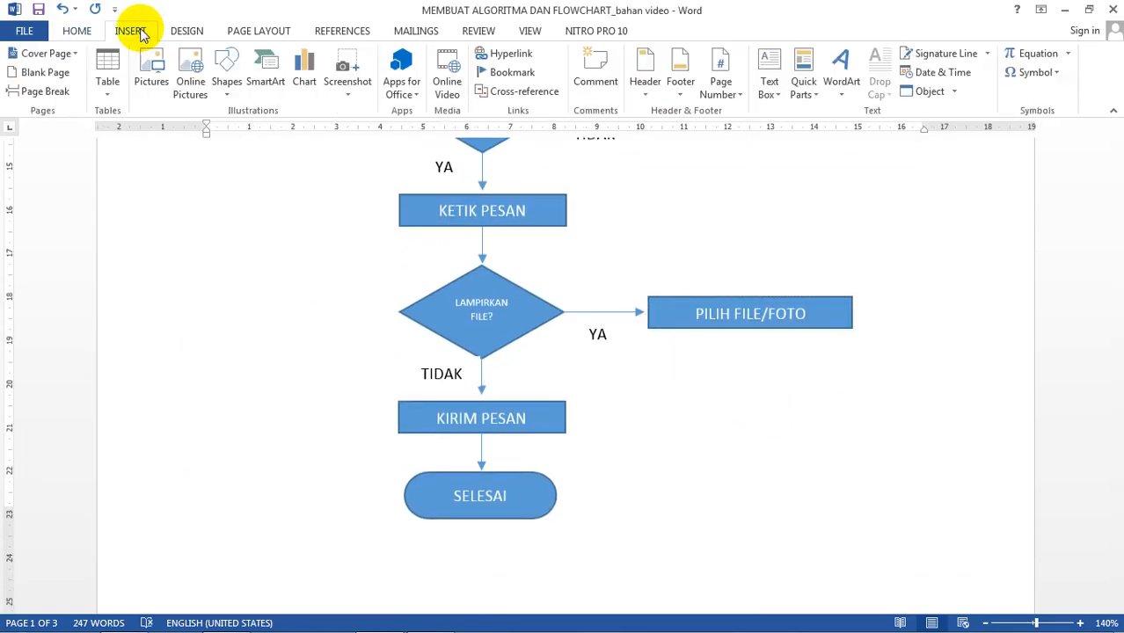
{"action": "left_click", "coordinate": [229, 85]}
{"action": "left_click", "coordinate": [401, 130]}
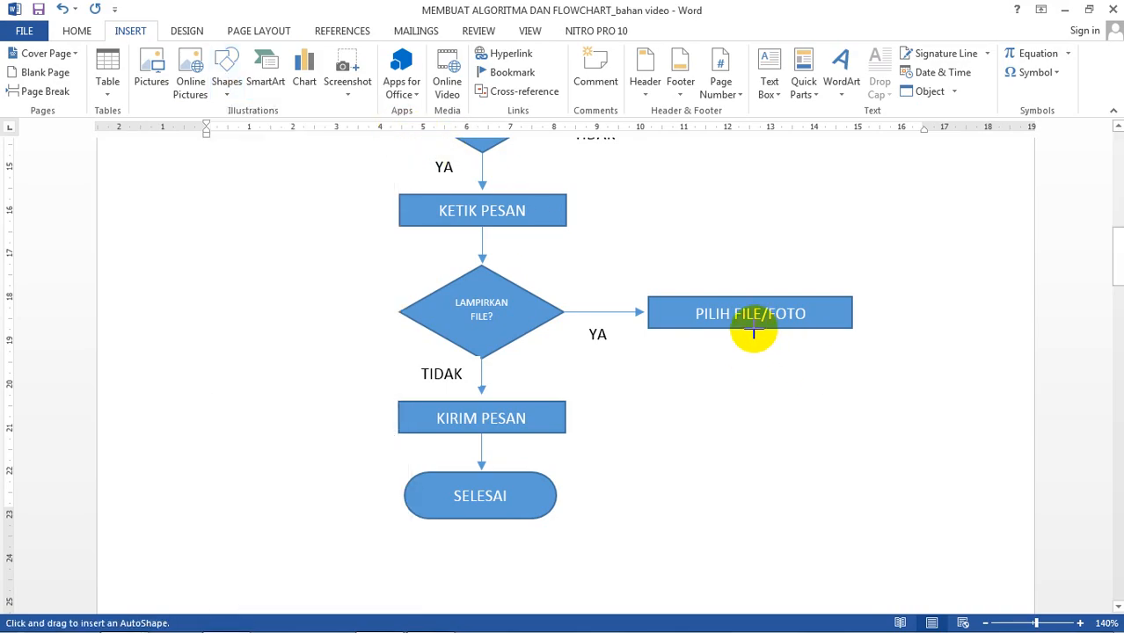
{"action": "mouse_move", "coordinate": [754, 333]}
{"action": "left_mouse_down"}
{"action": "mouse_move", "coordinate": [730, 403]}
{"action": "mouse_move", "coordinate": [567, 419]}
{"action": "left_mouse_up"}
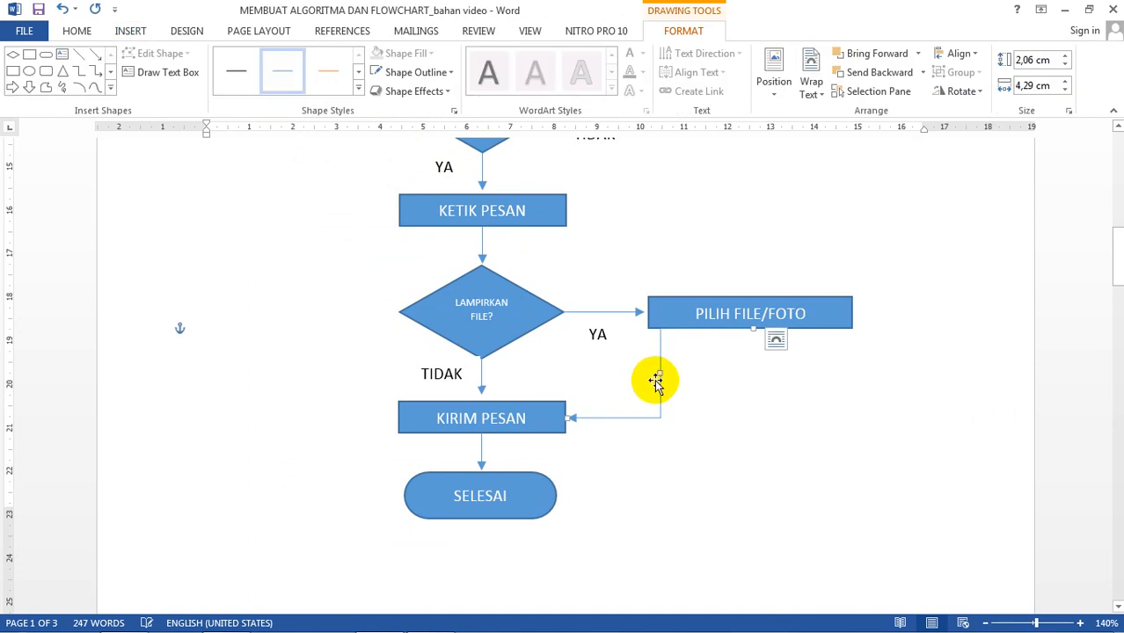
{"action": "left_click_drag", "start_coordinate": [660, 375], "coordinate": [748, 383]}
{"action": "left_click", "coordinate": [842, 405]}
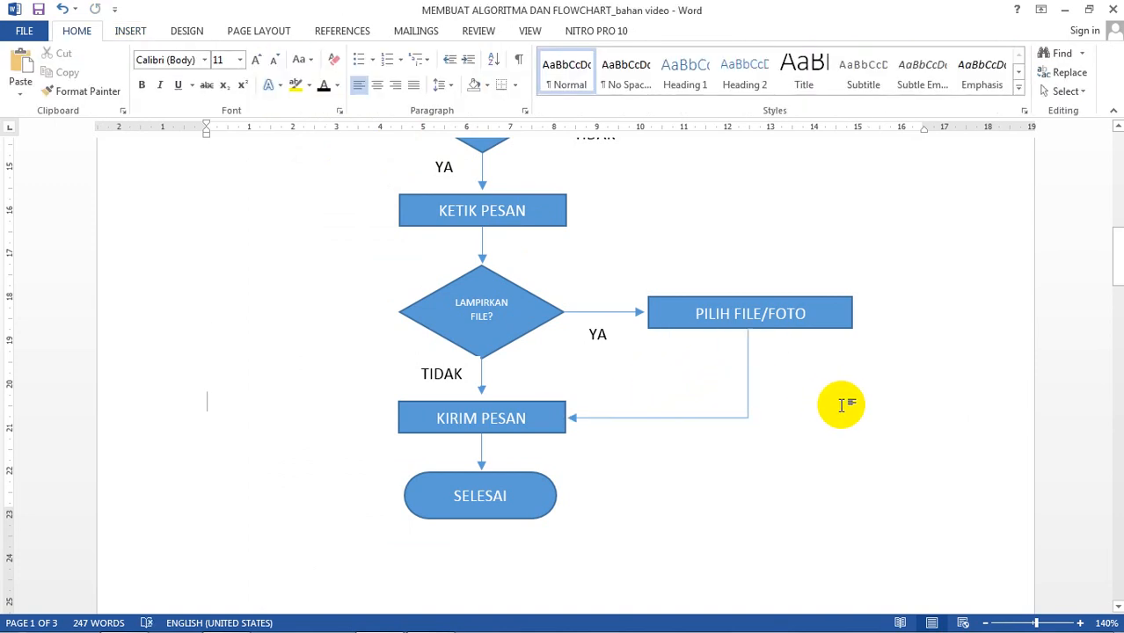
{"action": "scroll", "coordinate": [843, 404], "scroll_direction": "up", "scroll_amount": 2}
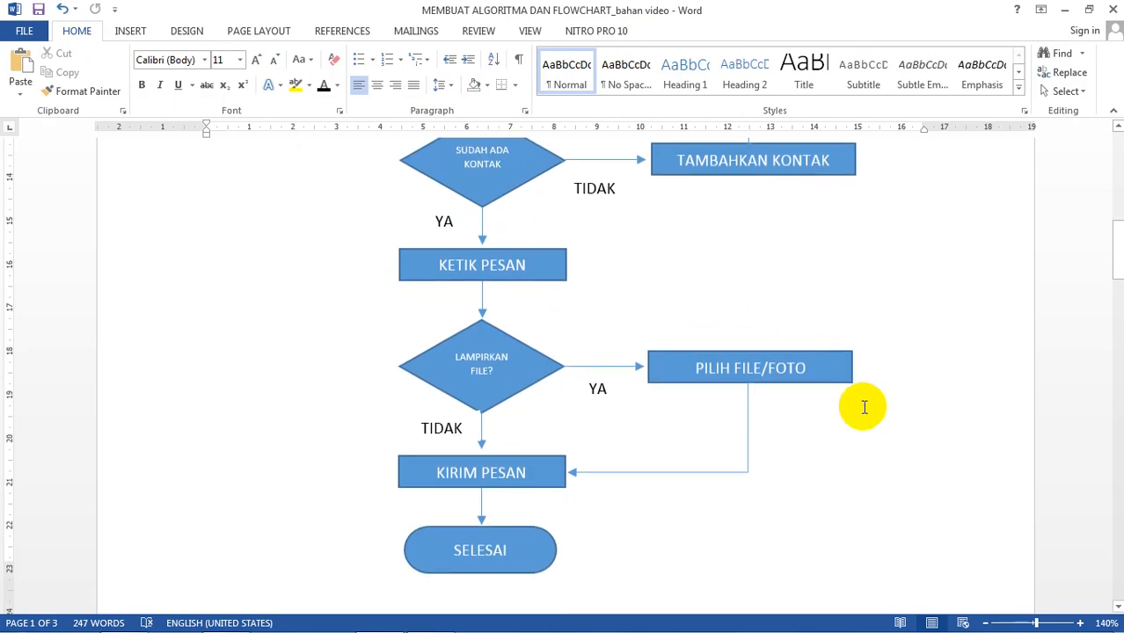
{"action": "scroll", "coordinate": [865, 382], "scroll_direction": "up", "scroll_amount": 5}
{"action": "scroll", "coordinate": [868, 383], "scroll_direction": "up", "scroll_amount": 4}
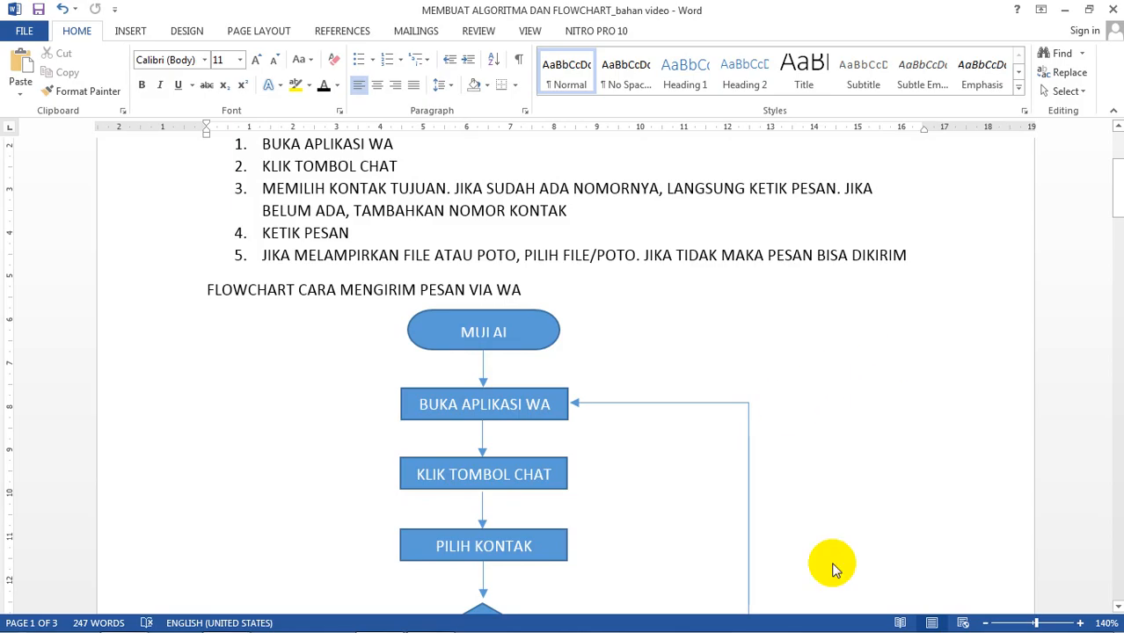
{"action": "mouse_move", "coordinate": [943, 627]}
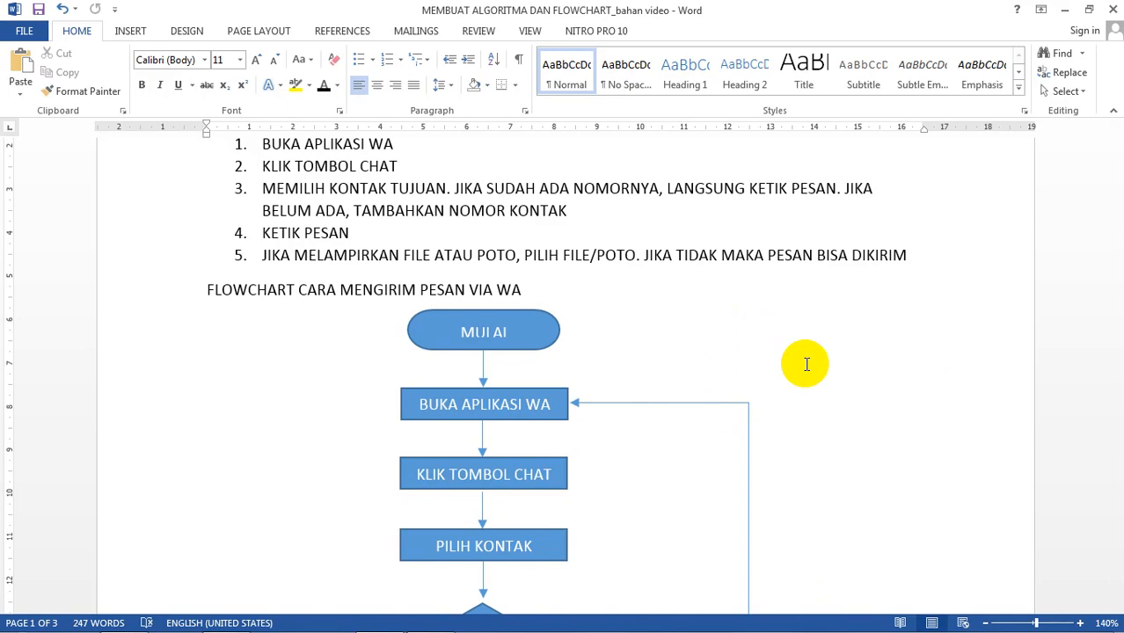
{"action": "scroll", "coordinate": [806, 365], "scroll_direction": "up", "scroll_amount": 3}
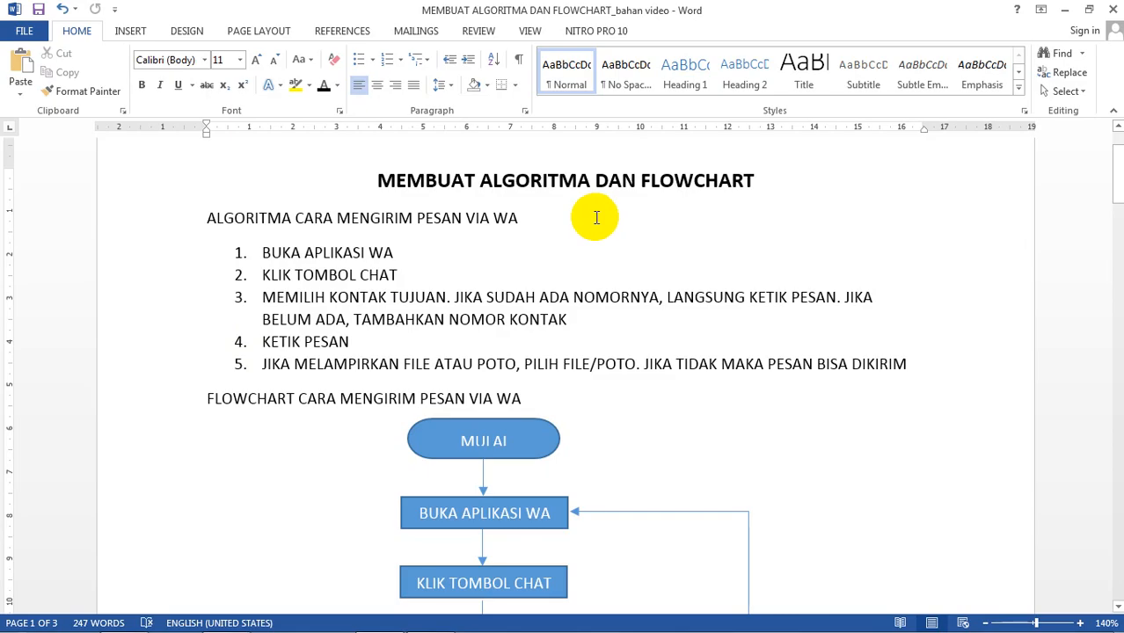
{"action": "scroll", "coordinate": [587, 325], "scroll_direction": "down", "scroll_amount": 3}
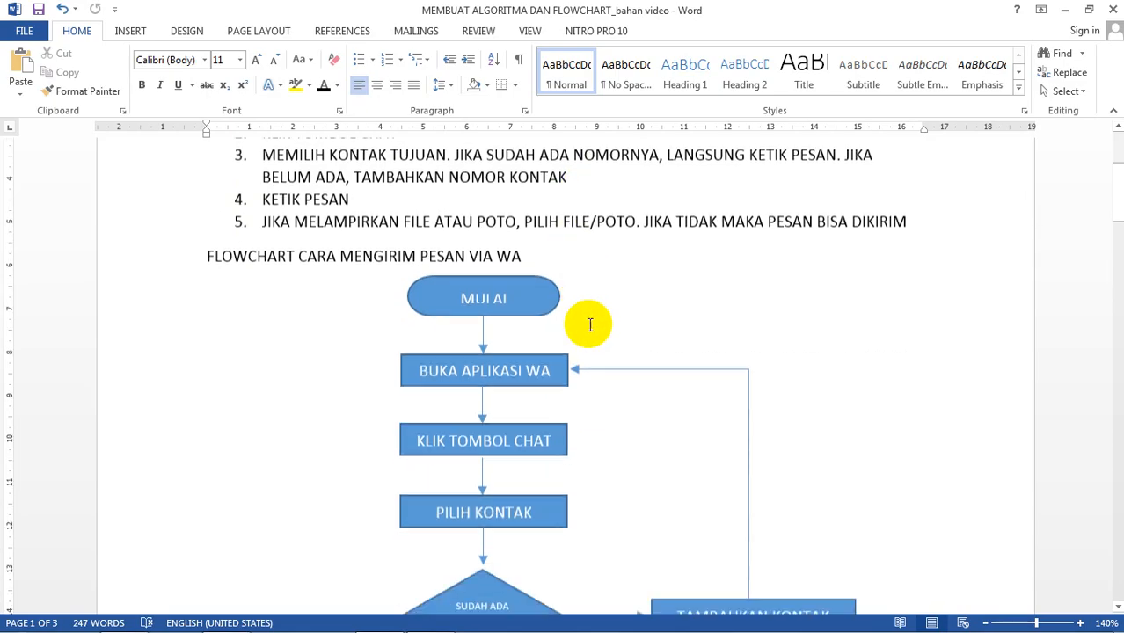
{"action": "scroll", "coordinate": [528, 286], "scroll_direction": "down", "scroll_amount": 1}
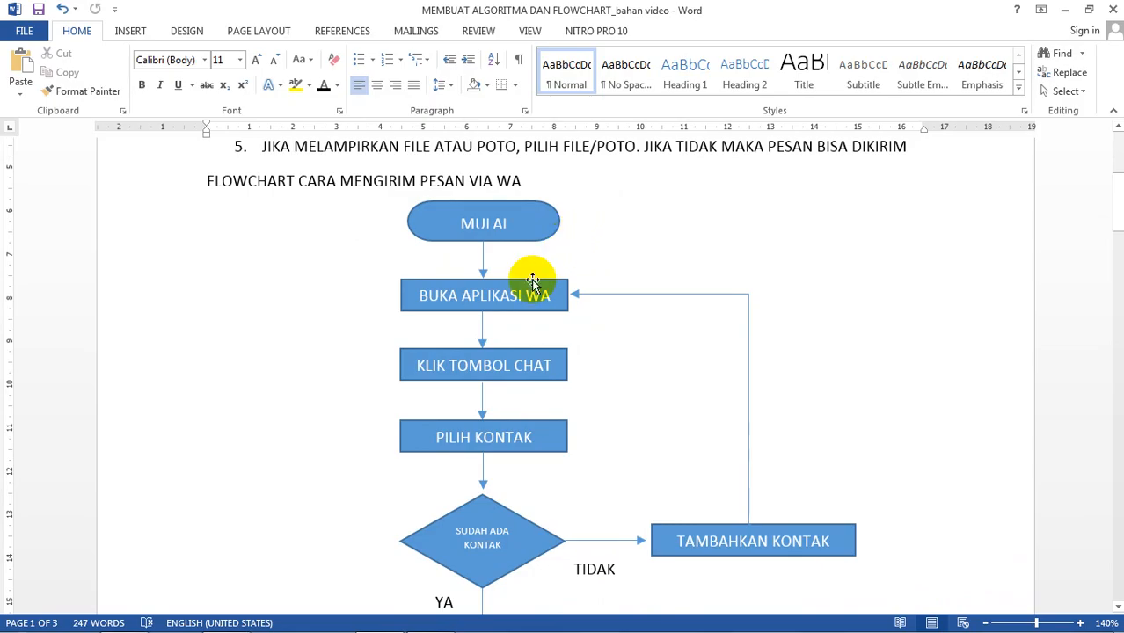
{"action": "scroll", "coordinate": [532, 282], "scroll_direction": "down", "scroll_amount": 2}
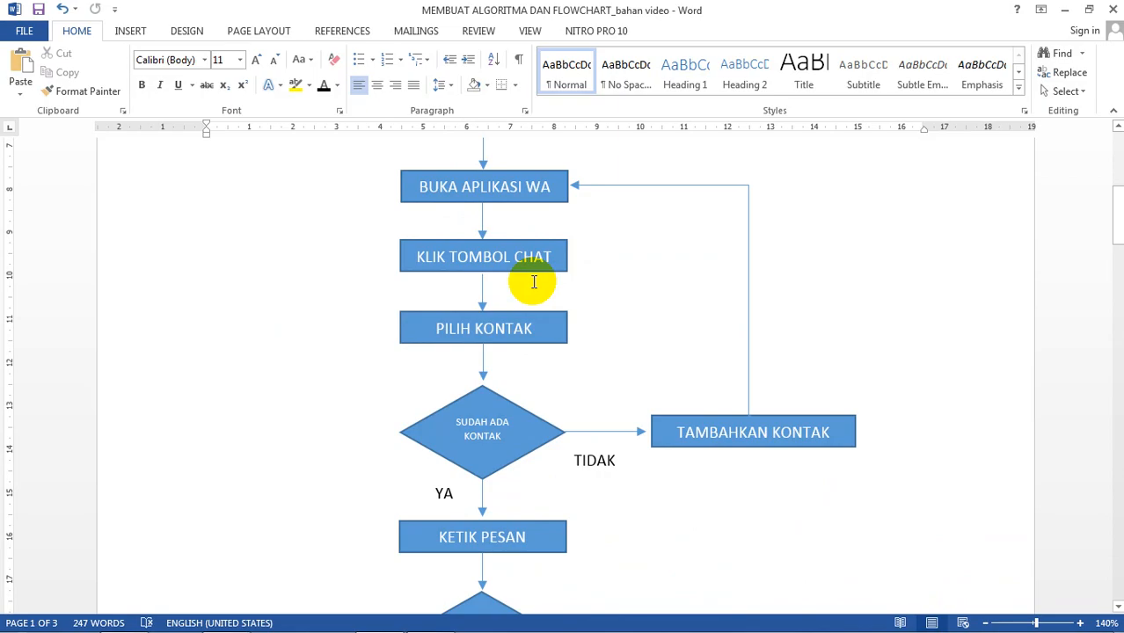
{"action": "scroll", "coordinate": [546, 262], "scroll_direction": "down", "scroll_amount": 2}
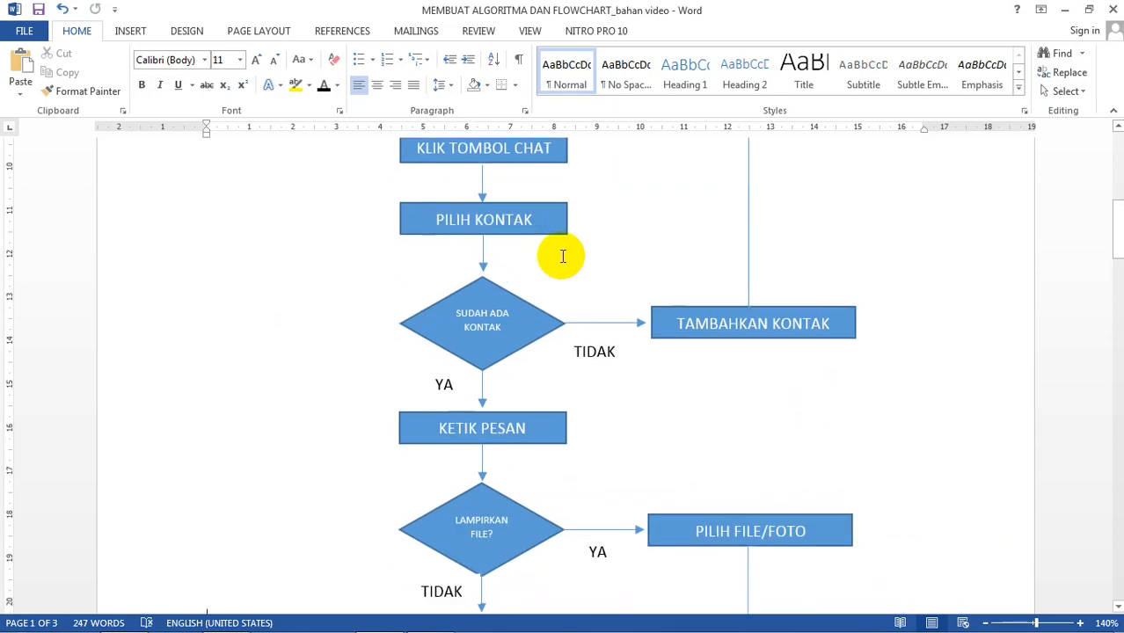
{"action": "scroll", "coordinate": [563, 255], "scroll_direction": "down", "scroll_amount": 1}
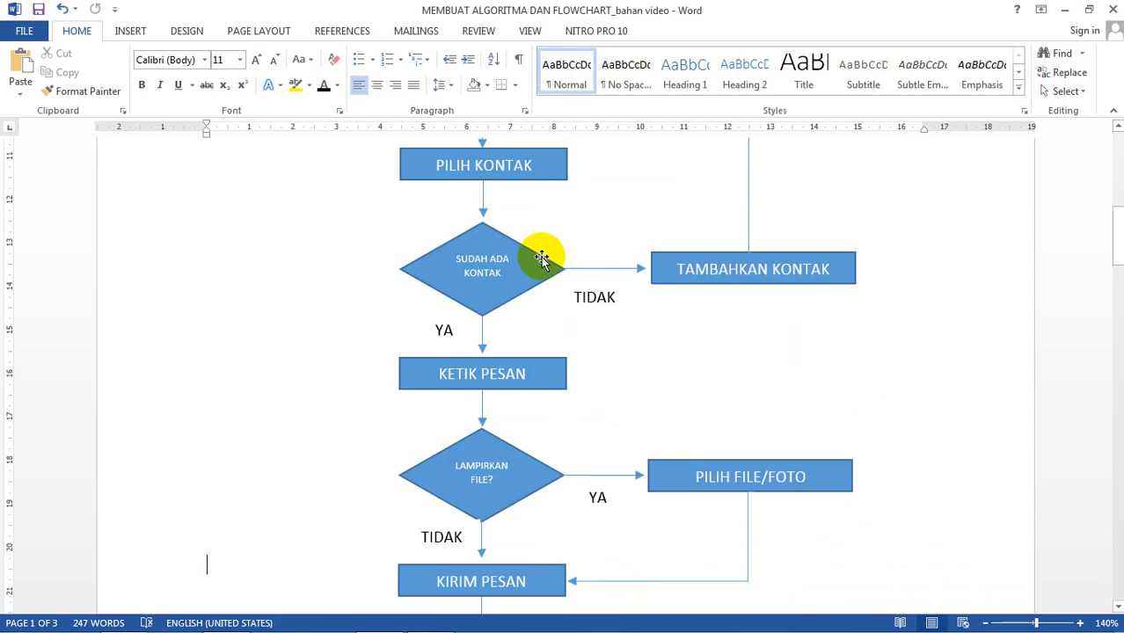
{"action": "scroll", "coordinate": [541, 257], "scroll_direction": "up", "scroll_amount": 5}
{"action": "scroll", "coordinate": [491, 226], "scroll_direction": "down", "scroll_amount": 1}
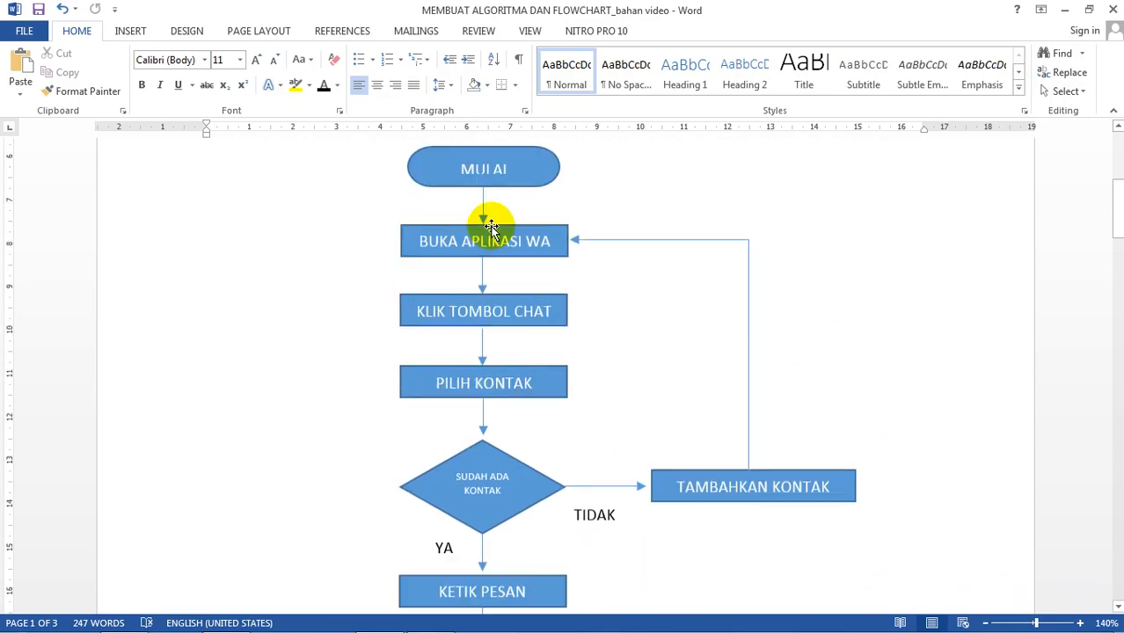
{"action": "scroll", "coordinate": [497, 255], "scroll_direction": "down", "scroll_amount": 1}
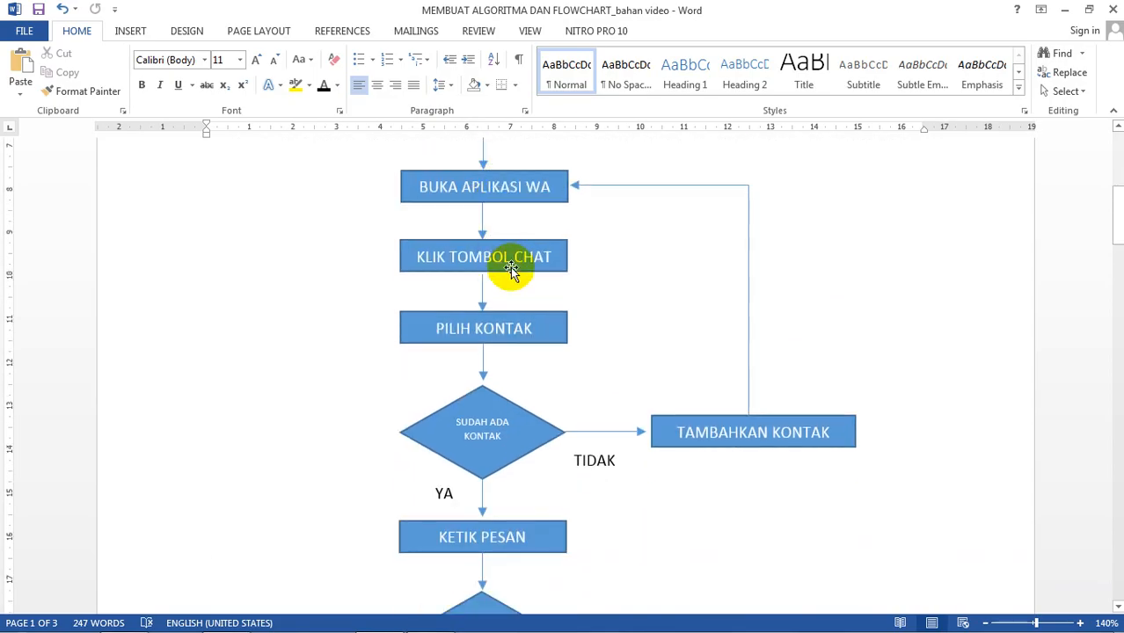
{"action": "scroll", "coordinate": [517, 273], "scroll_direction": "down", "scroll_amount": 1}
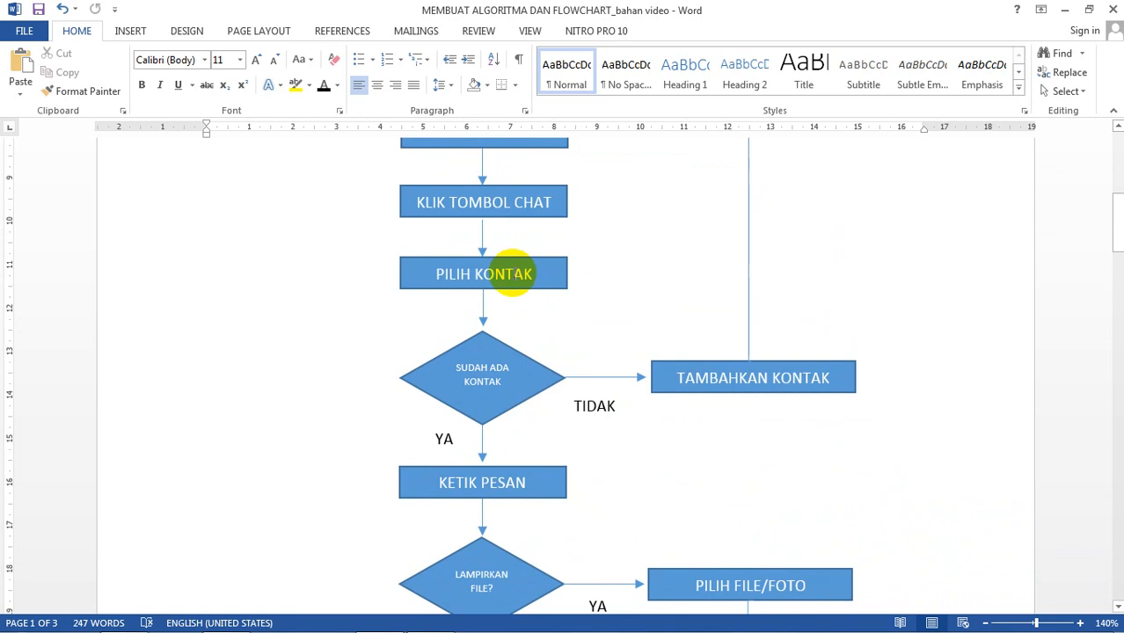
{"action": "scroll", "coordinate": [514, 274], "scroll_direction": "down", "scroll_amount": 1}
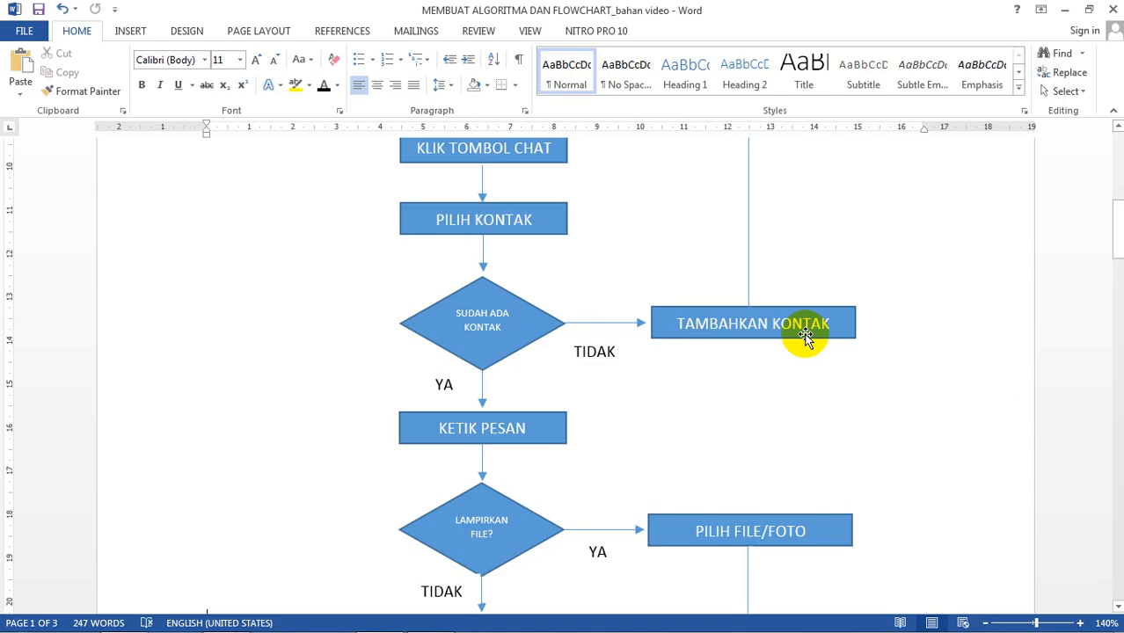
{"action": "scroll", "coordinate": [806, 337], "scroll_direction": "up", "scroll_amount": 3}
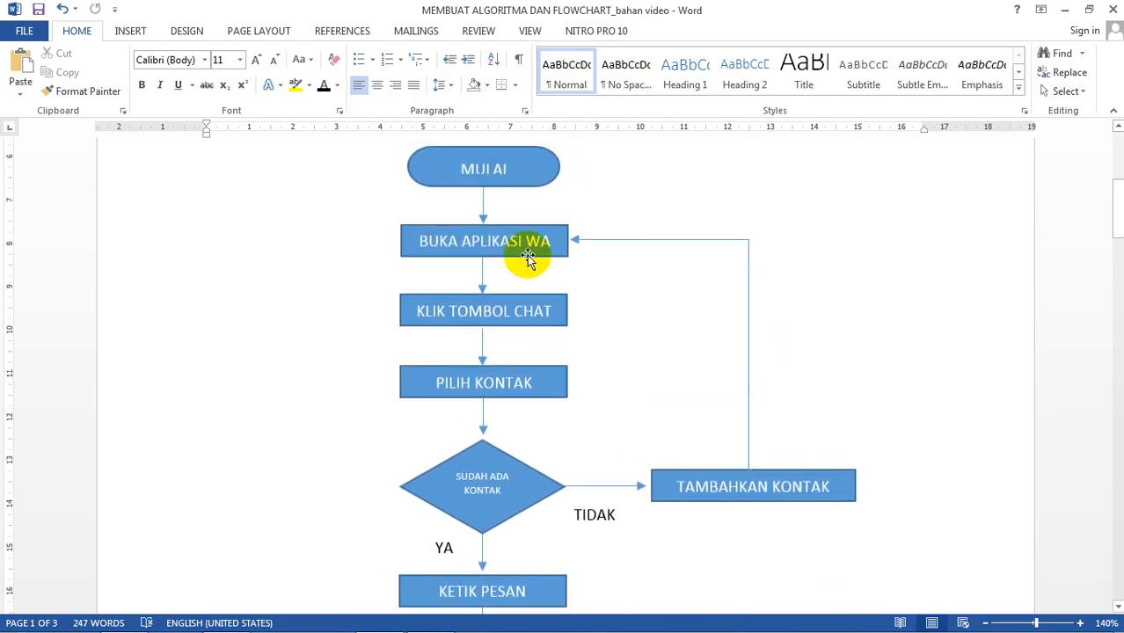